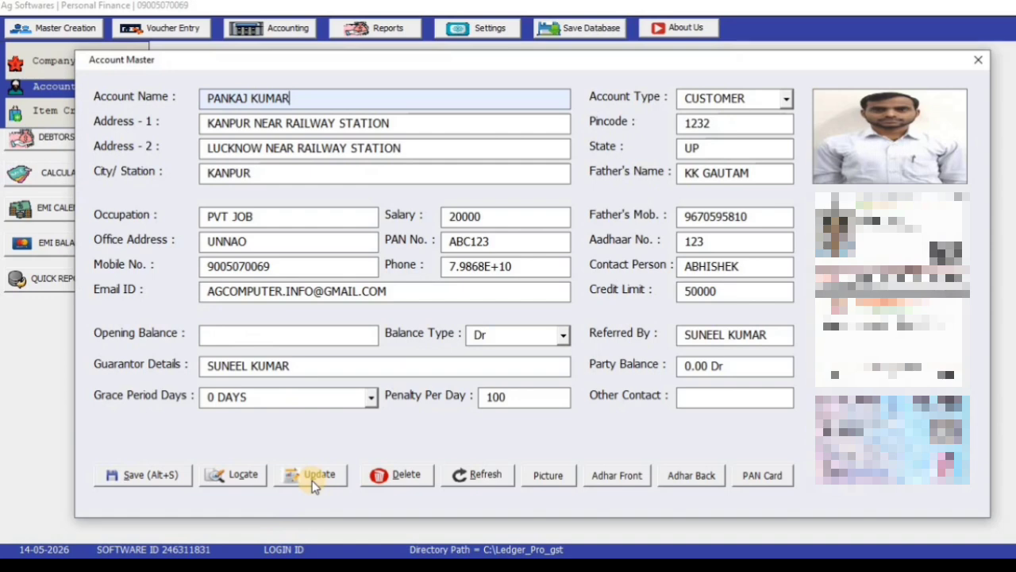
Step: Close the customer's account form and open the Loan Apply form from the Master menu
left_click(978, 60)
left_click(76, 29)
left_click(73, 111)
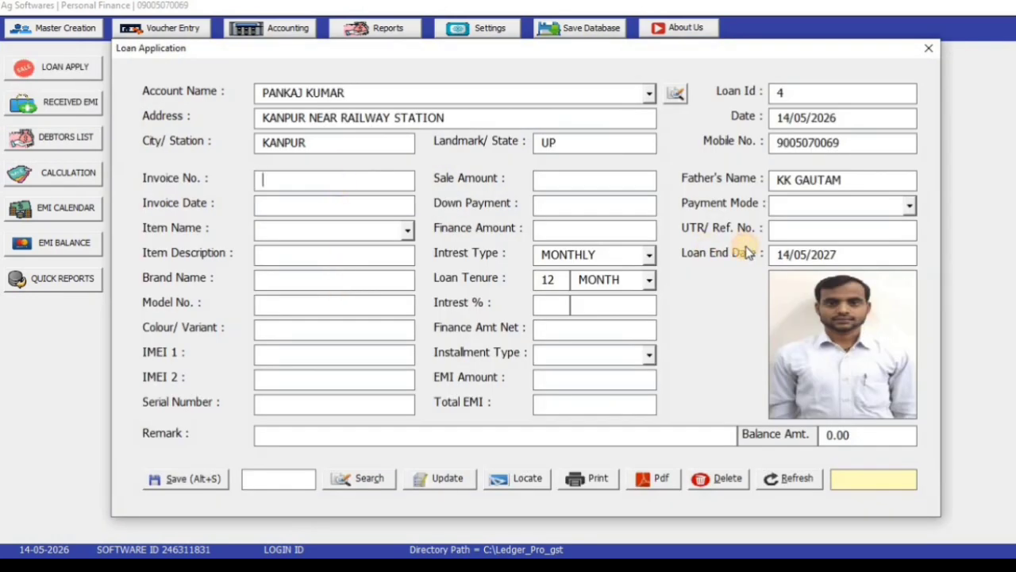
Step: Enter invoice number 12 and begin filling the Invoice Date with 14
type("NA")
key("BackSpace")
key("BackSpace")
type("12")
key("Return")
type("14")
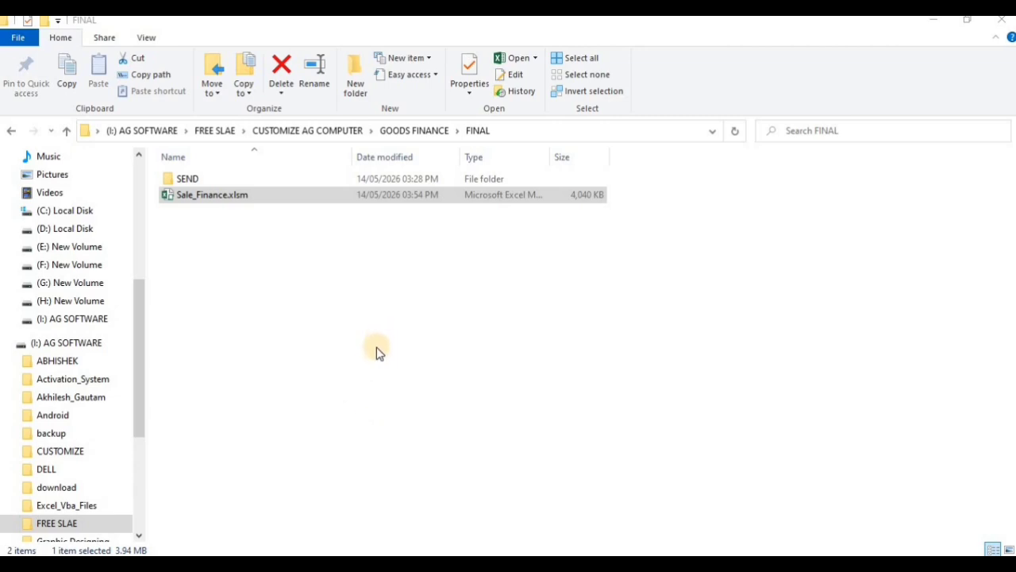
Step: Open Sale_Finance.xlsm from the FINAL folder via its right-click Open command
left_click(276, 197)
double_click(276, 195)
right_click(274, 193)
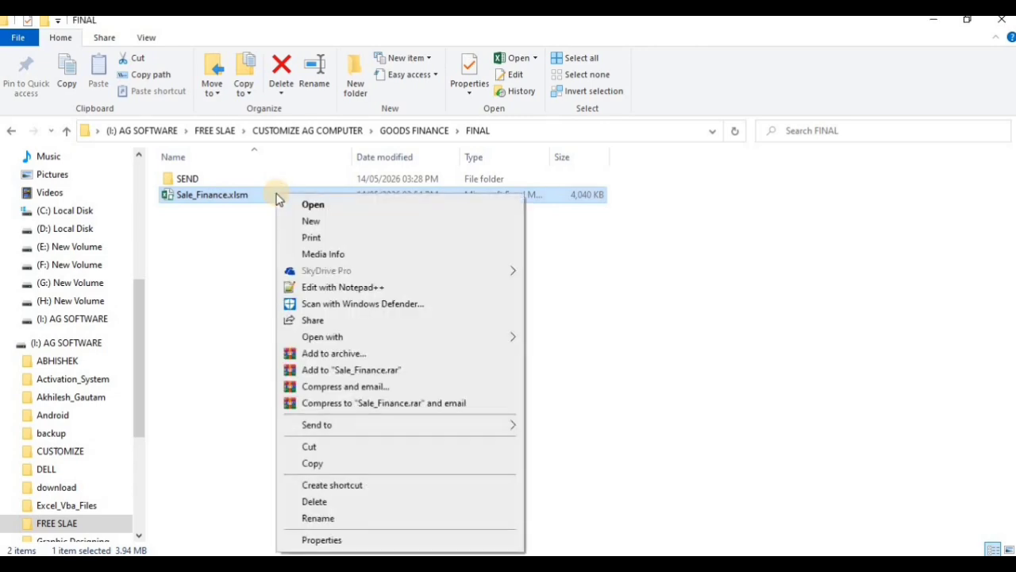
left_click(289, 202)
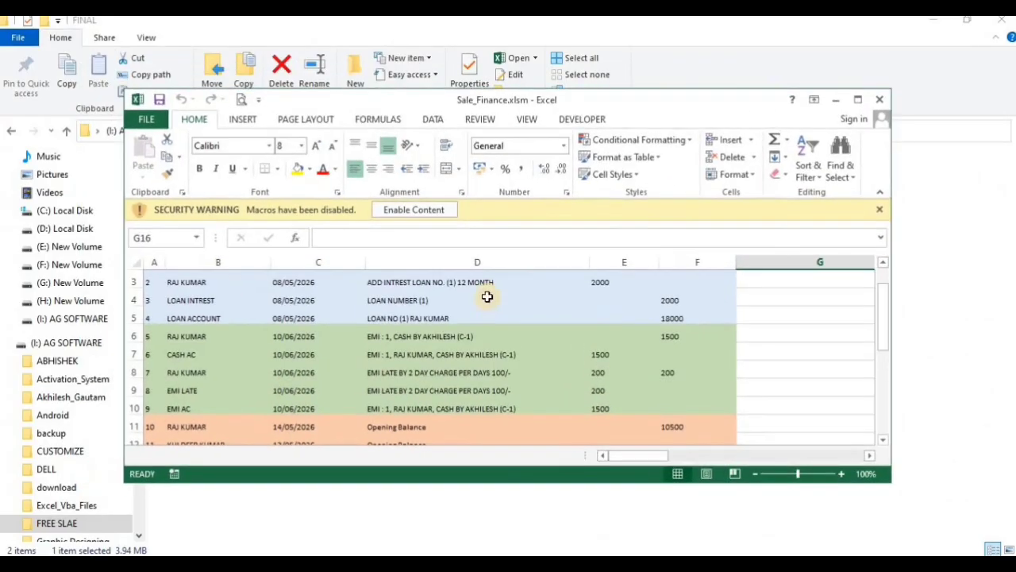
Step: Maximize the Excel window and enable the workbook's macro content
left_click(850, 100)
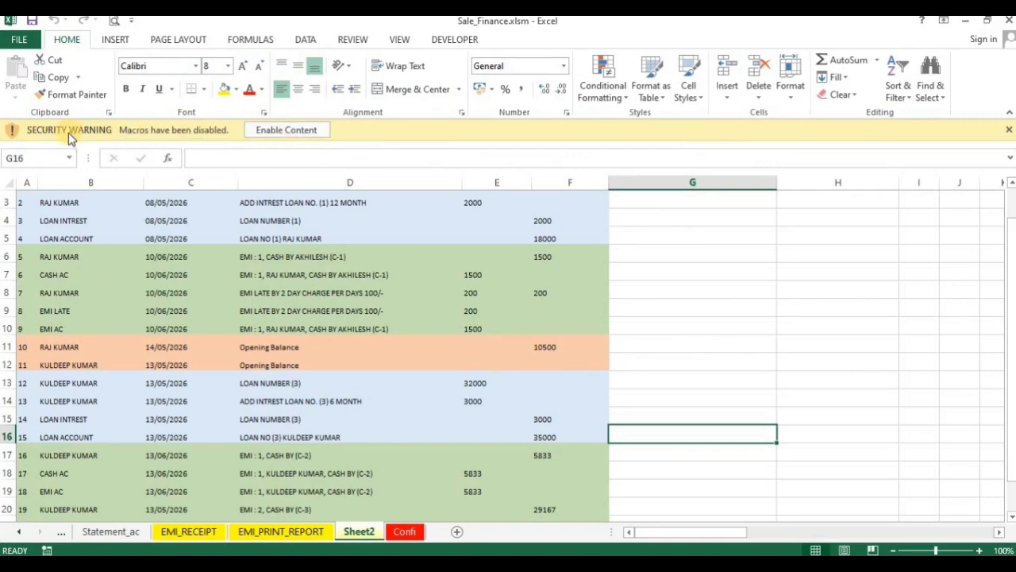
left_click(273, 130)
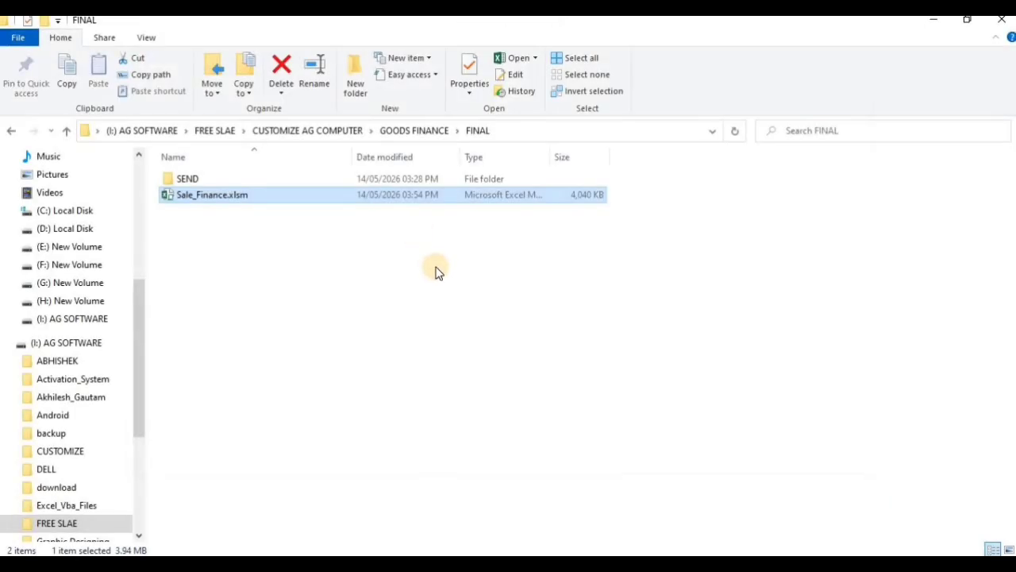
Step: Choose Active Later, dismiss the expiry warning, and log in as ADMIN with the password
left_click(406, 373)
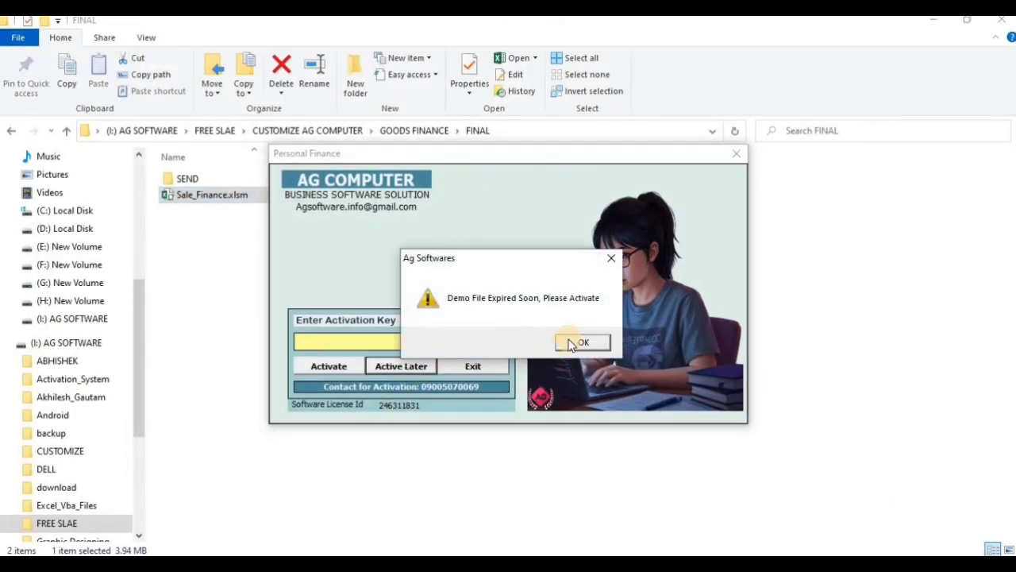
left_click(568, 343)
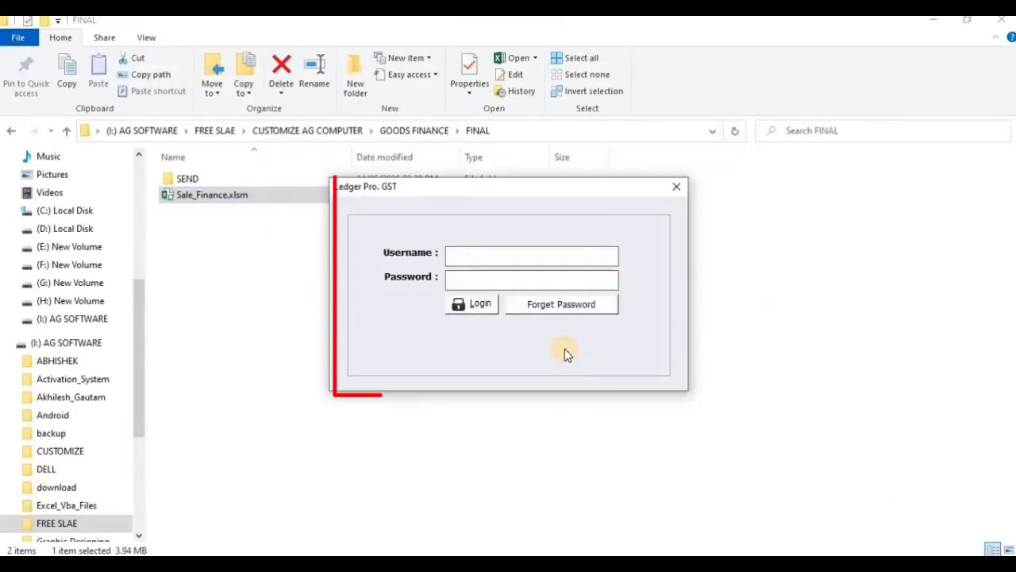
type("ADMIN")
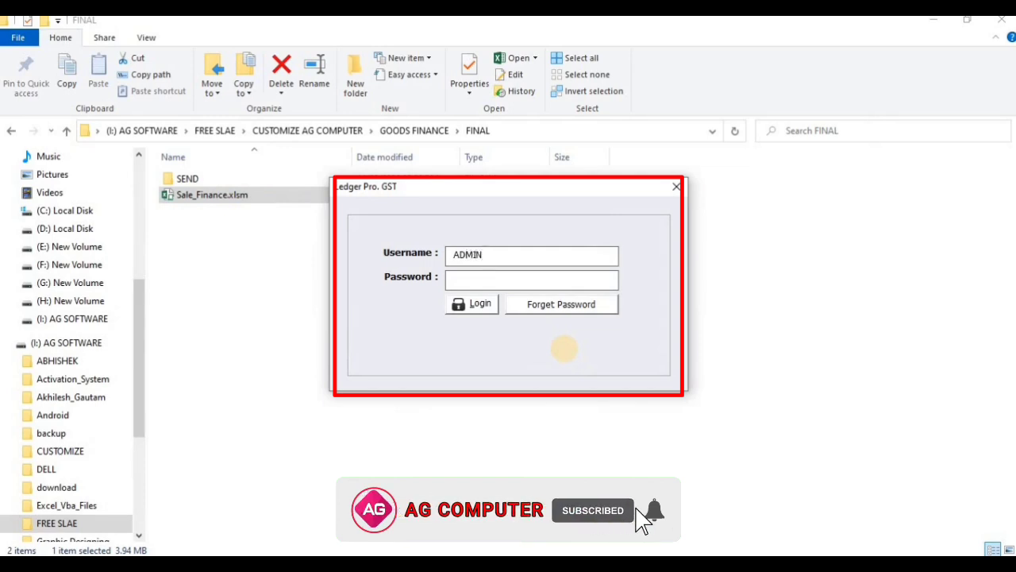
key("Tab")
type("***")
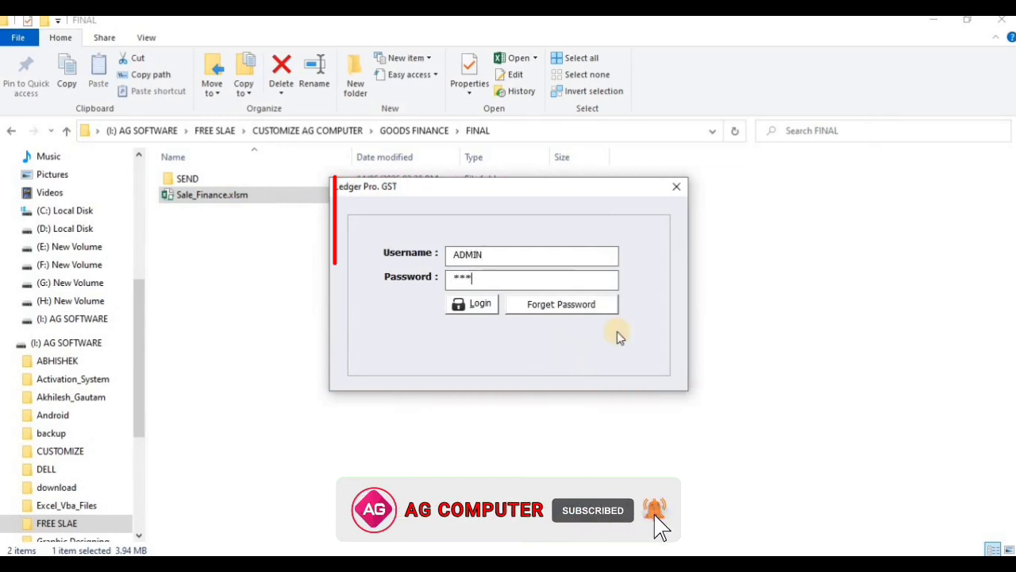
key("Tab")
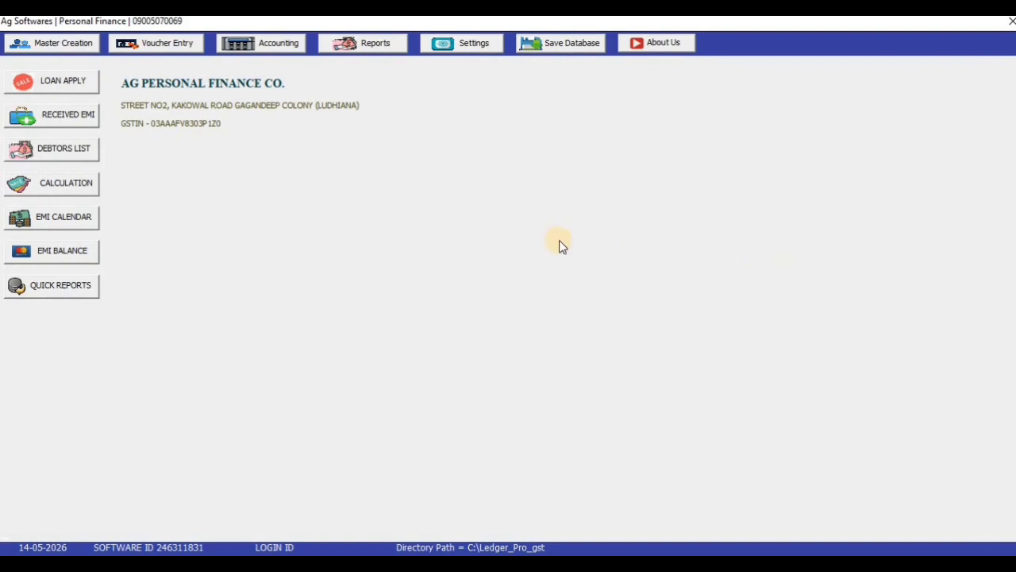
Step: Look through the Master Creation and Voucher Entry menus, then open the Settings menu
left_click(90, 47)
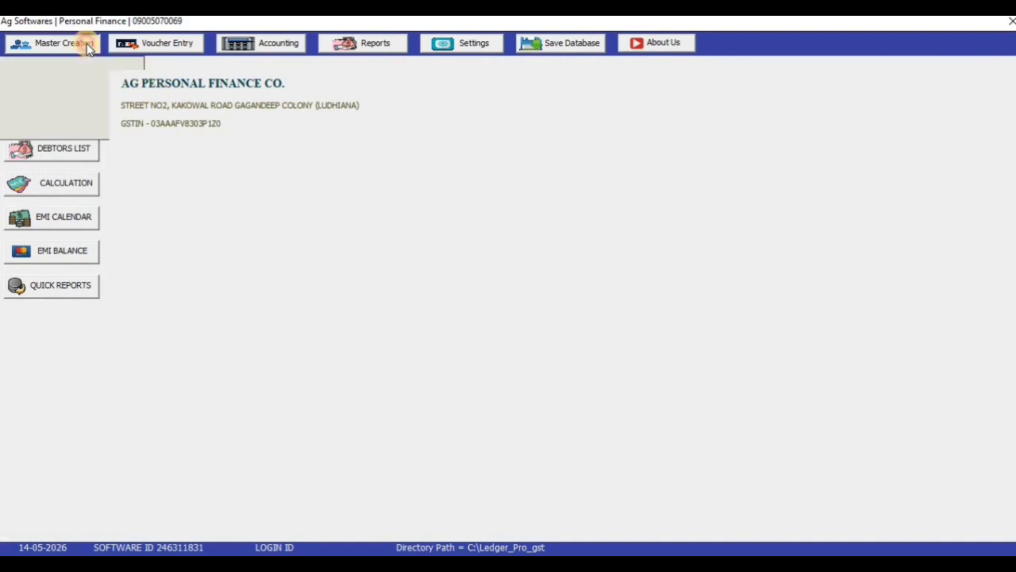
left_click(137, 48)
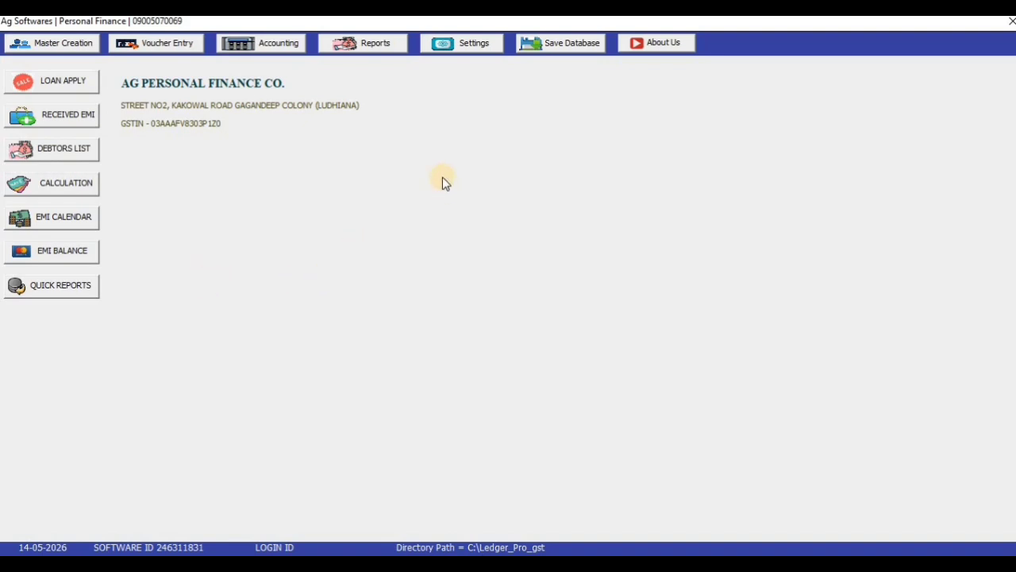
left_click(480, 48)
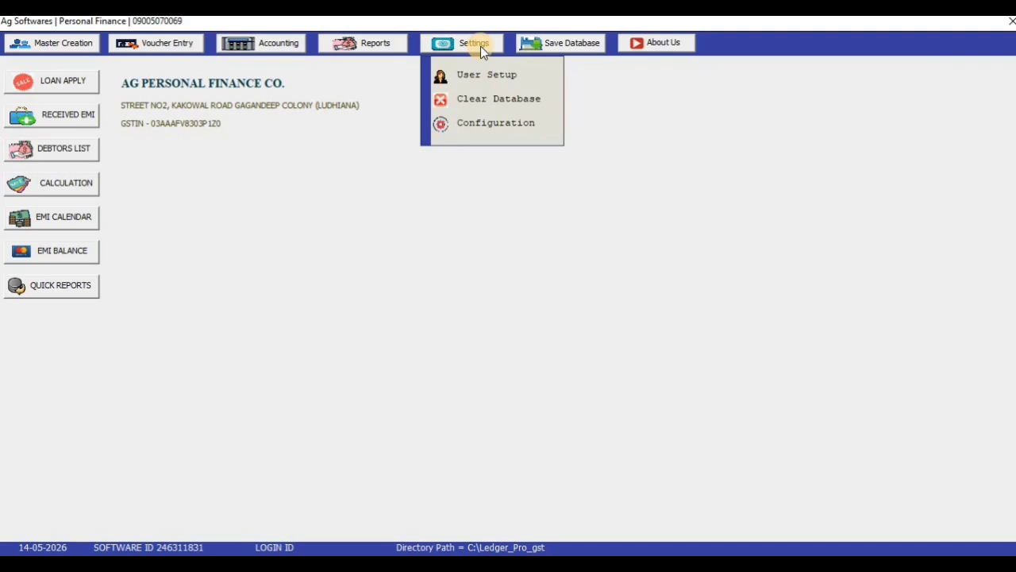
Step: In Configuration, set Pdf & Other Backup Drive to G: and save, confirming Yes
left_click(482, 123)
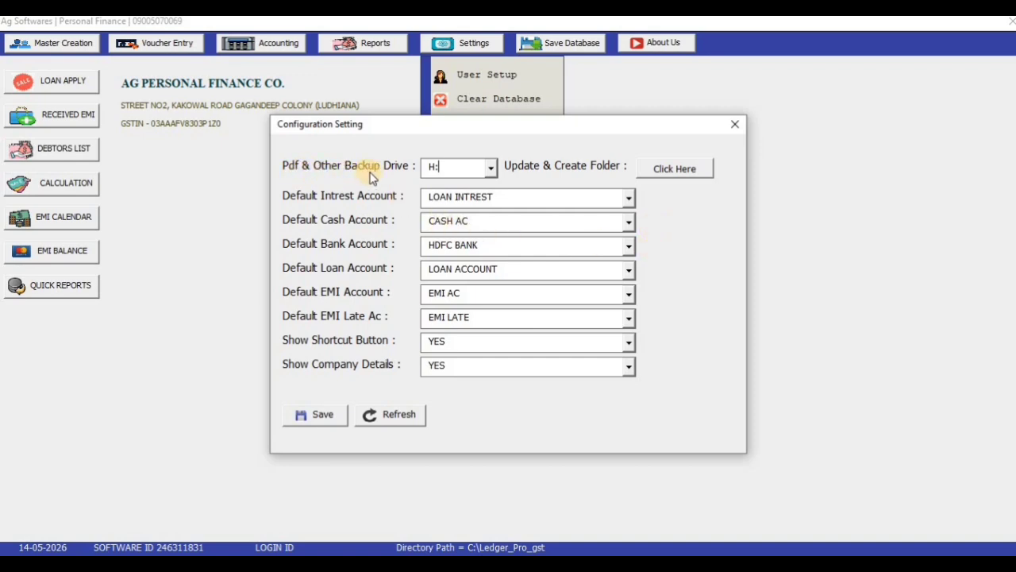
left_click(492, 167)
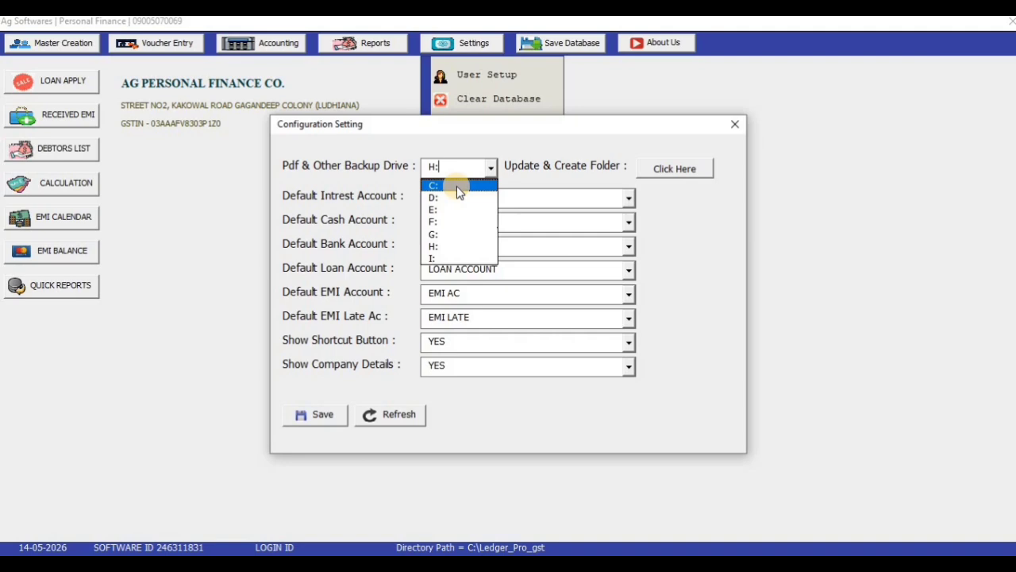
left_click(457, 234)
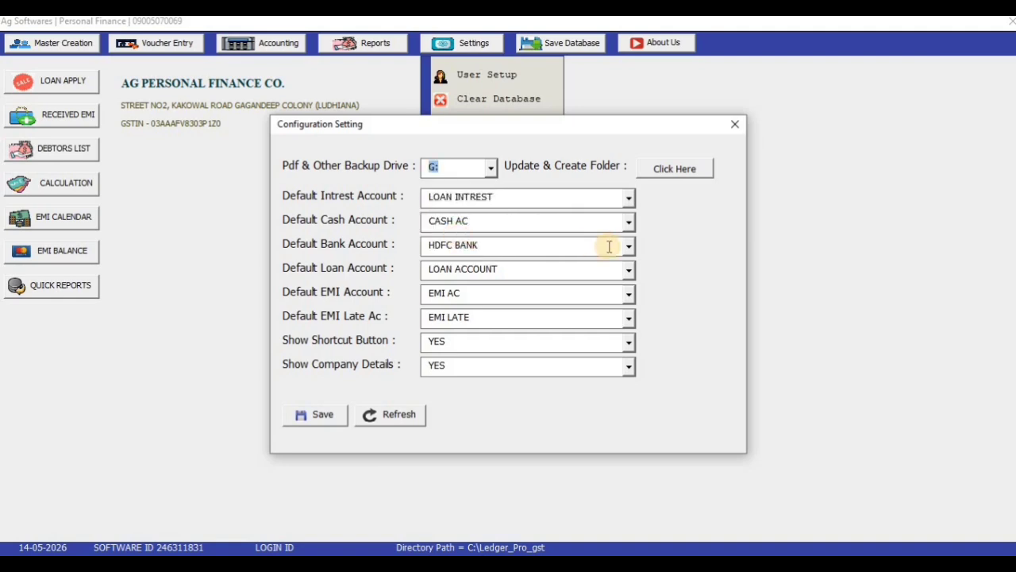
left_click(308, 420)
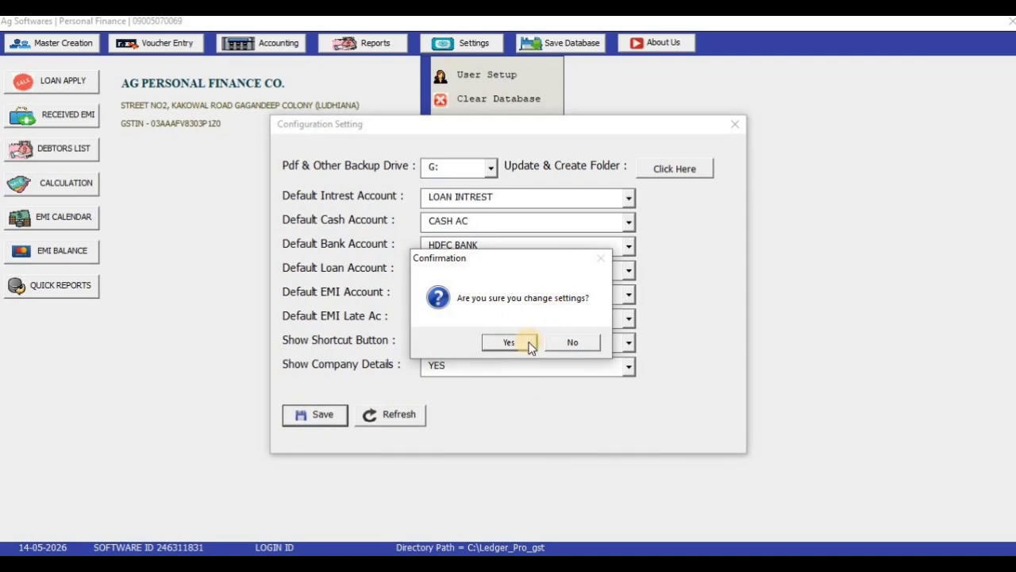
left_click(509, 342)
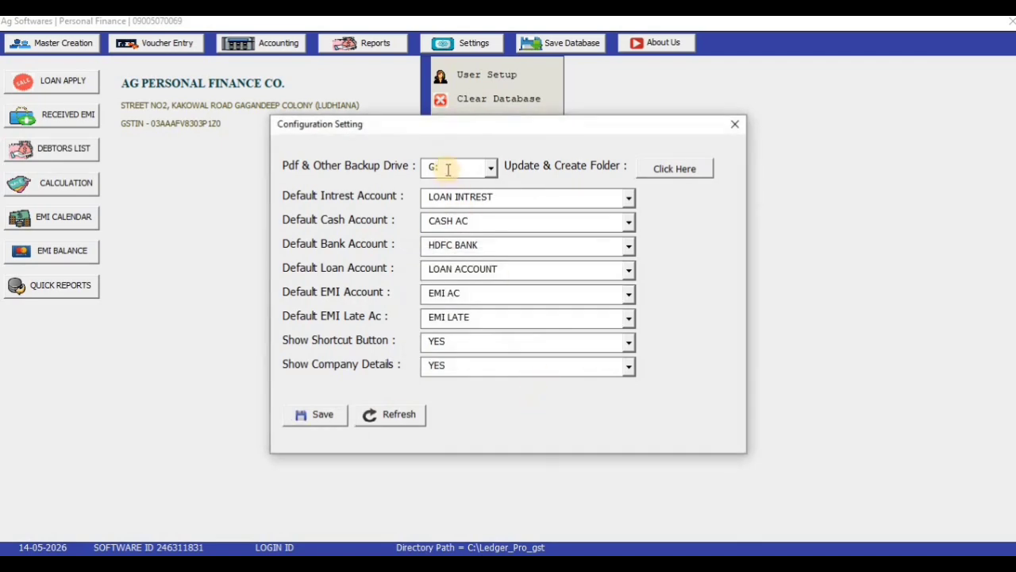
left_click_drag(449, 167, 416, 169)
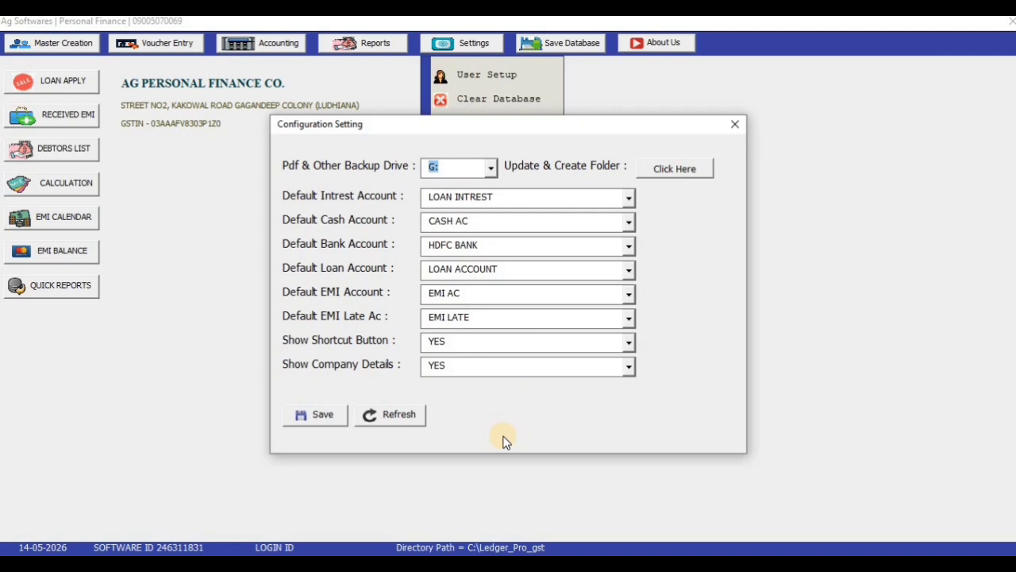
left_click(435, 269)
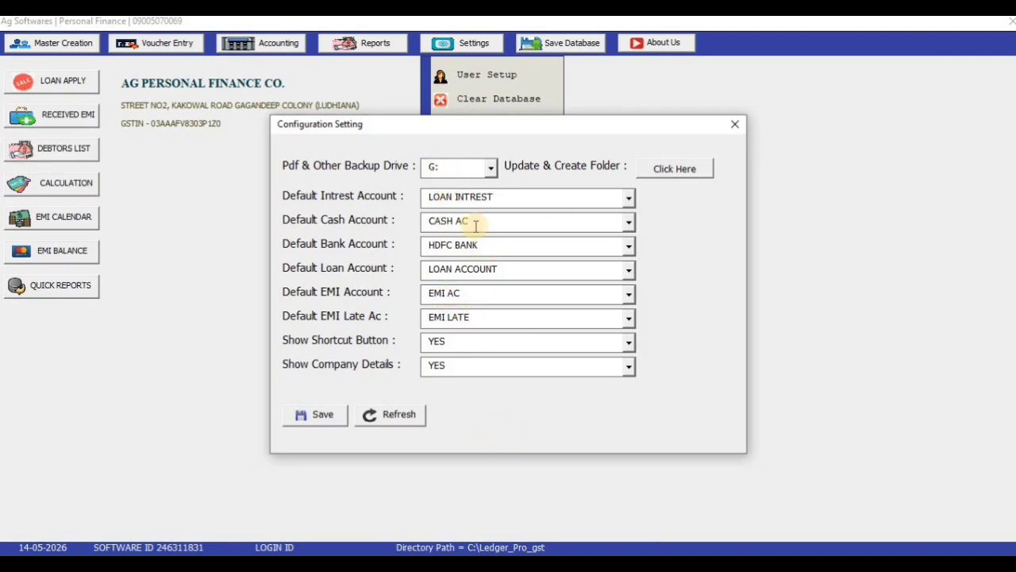
left_click(477, 167)
Step: Use Update & Create Folder's Click Here button and acknowledge the Updated message
left_click(680, 169)
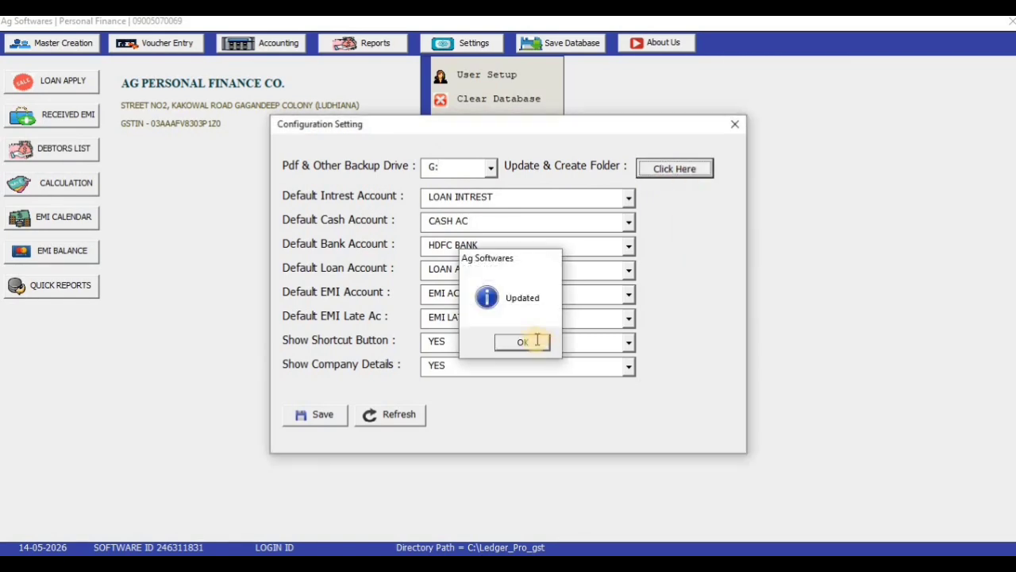
left_click(524, 341)
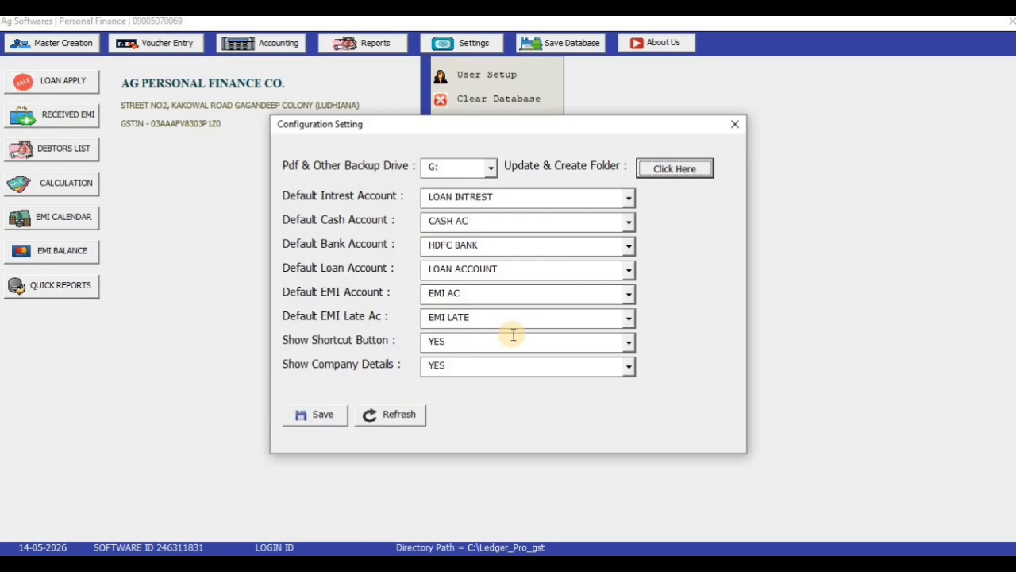
Step: Close Configuration Setting, review the AG PERSONAL FINANCE CO. Company Creation details, then close them
left_click(735, 125)
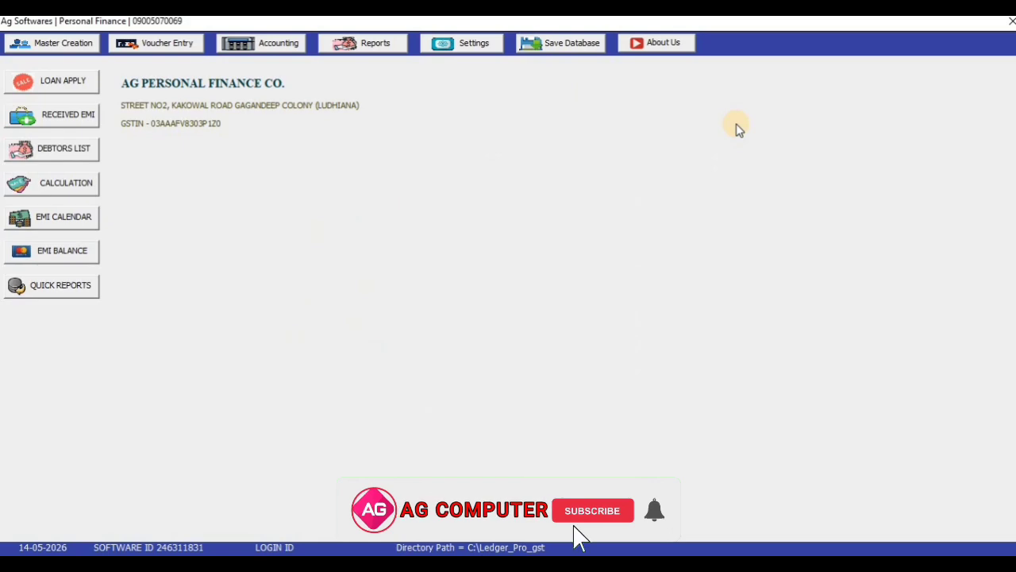
left_click(69, 44)
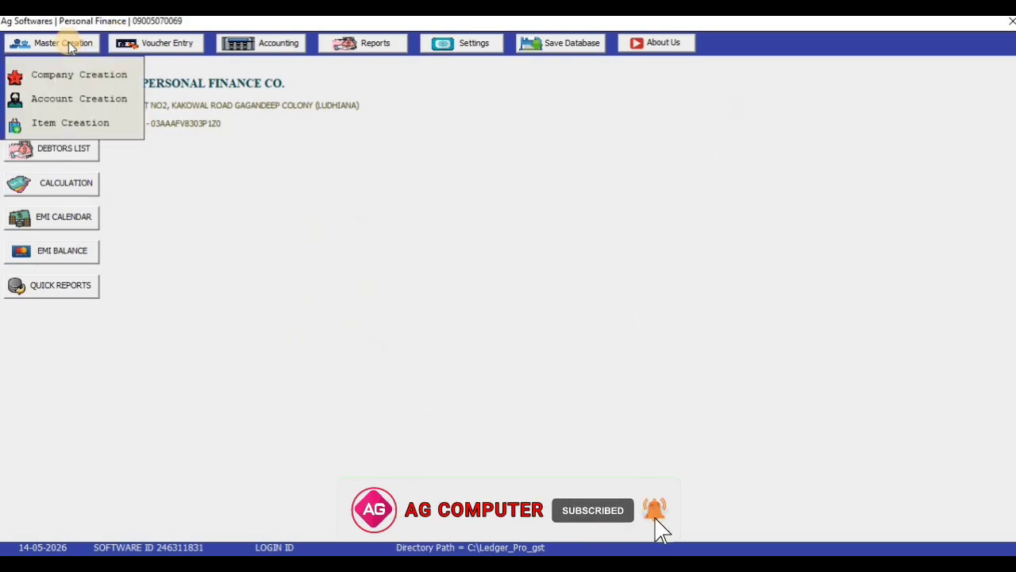
left_click(69, 75)
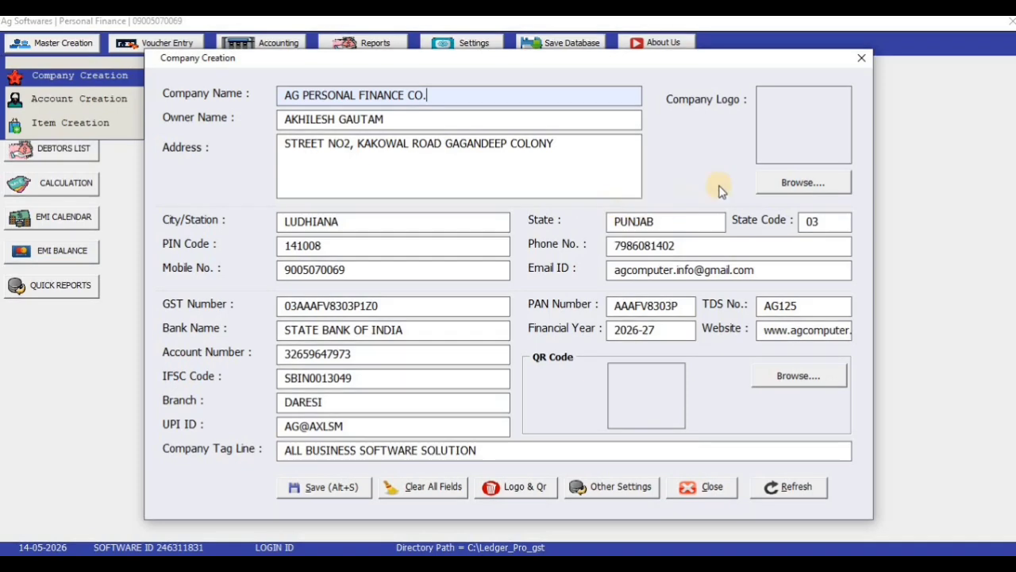
left_click(861, 60)
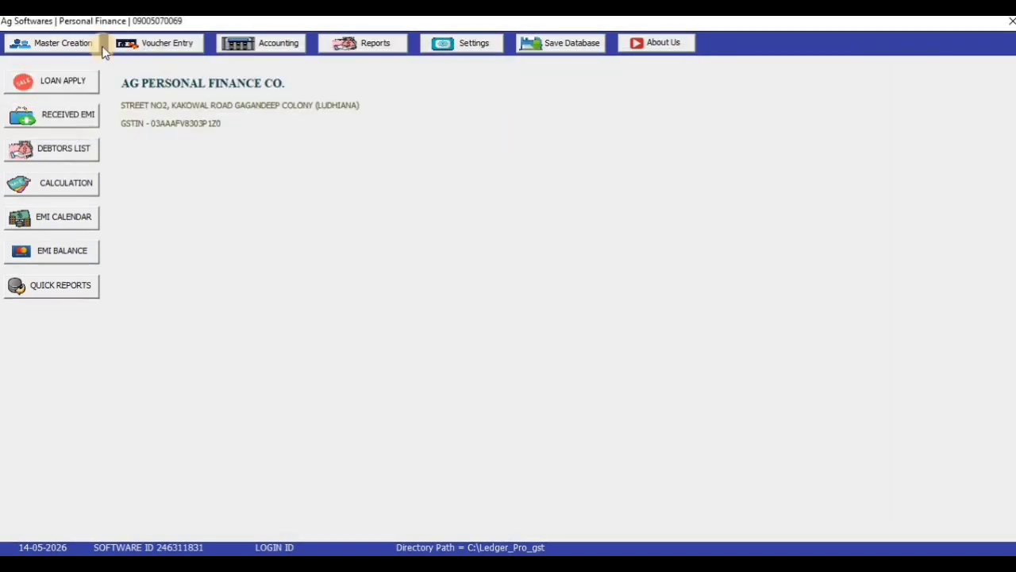
left_click(76, 44)
Step: Open a new Account Master form and enter the customer's name
left_click(75, 101)
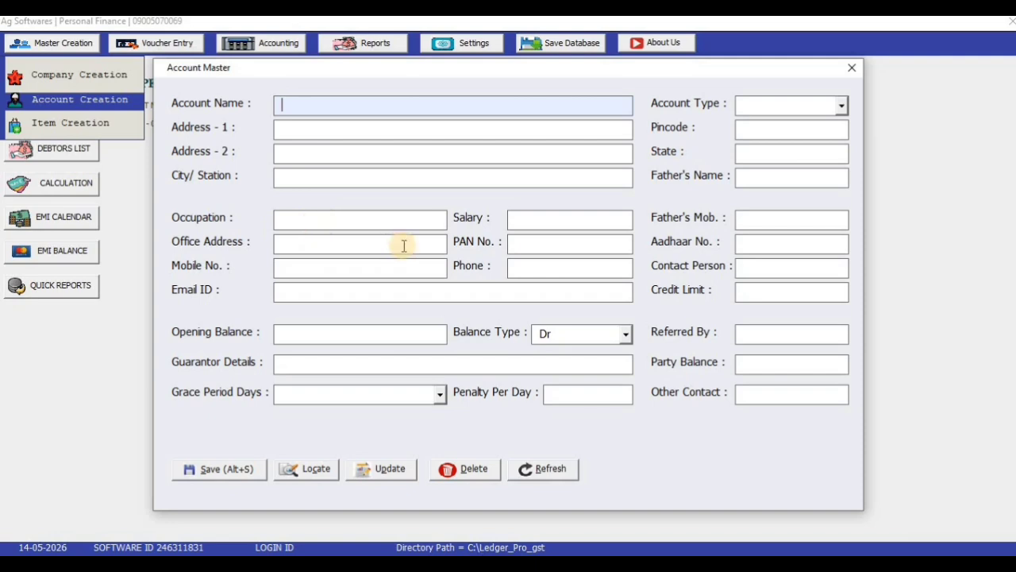
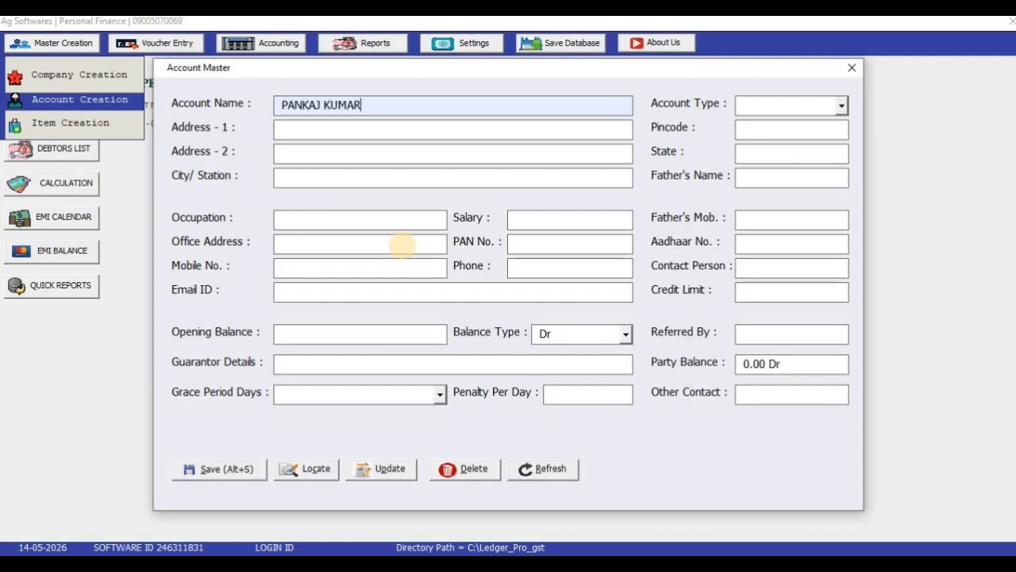
key("Return")
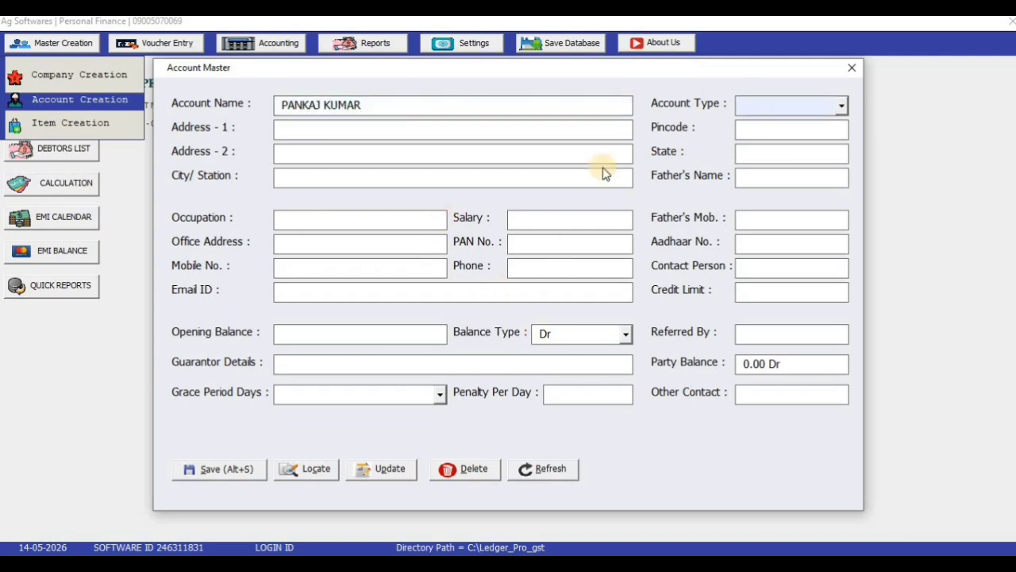
Step: Set Account Type to CUSTOMER, after briefly trying CASH
left_click_drag(685, 69, 668, 63)
left_click(823, 98)
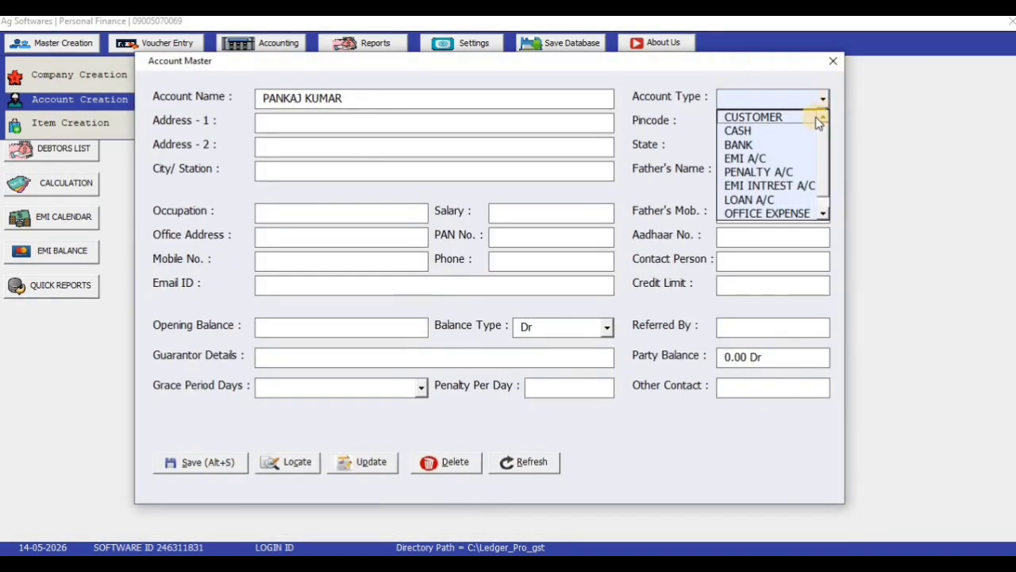
left_click(818, 108)
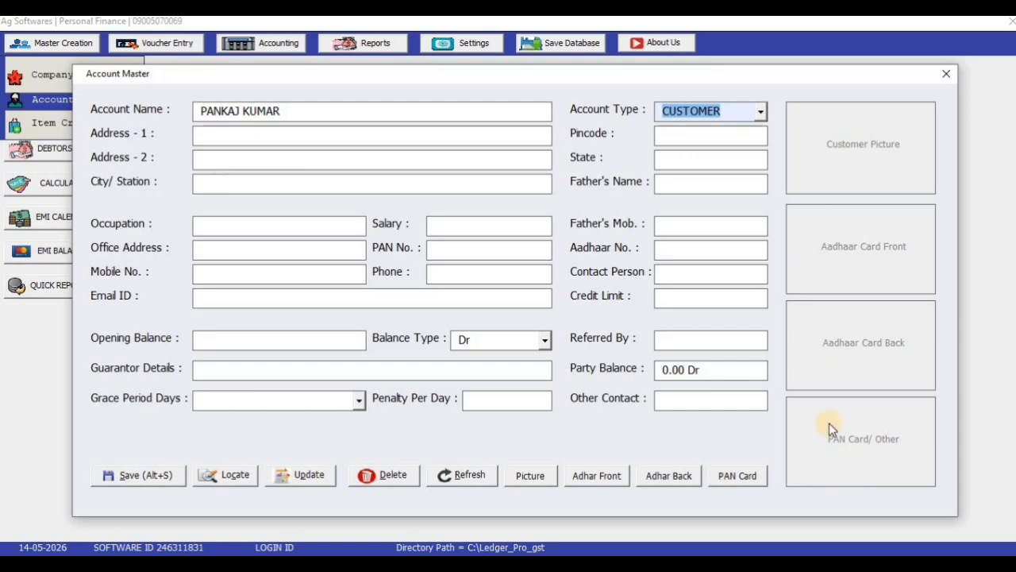
left_click(761, 111)
left_click(729, 144)
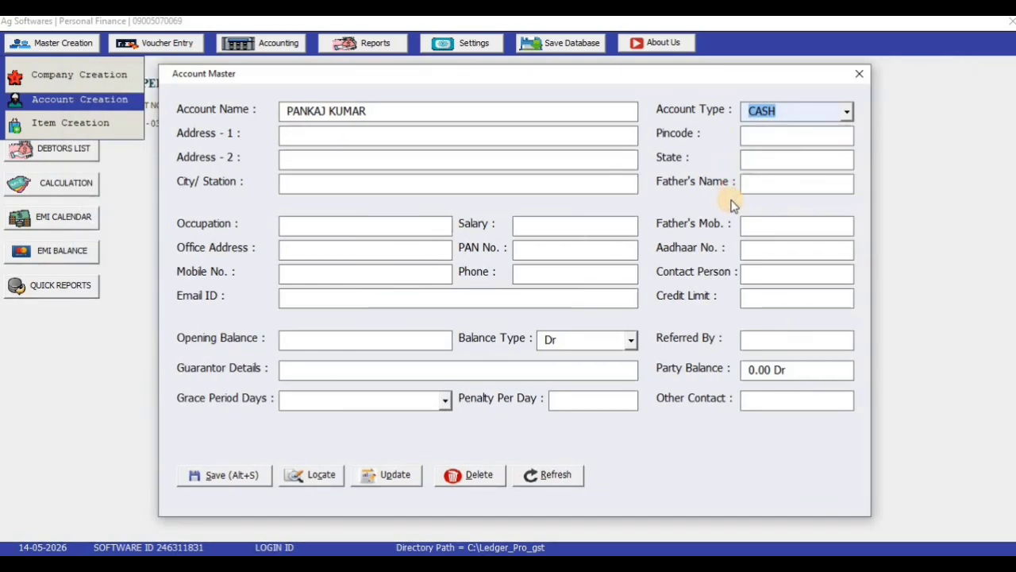
left_click(847, 111)
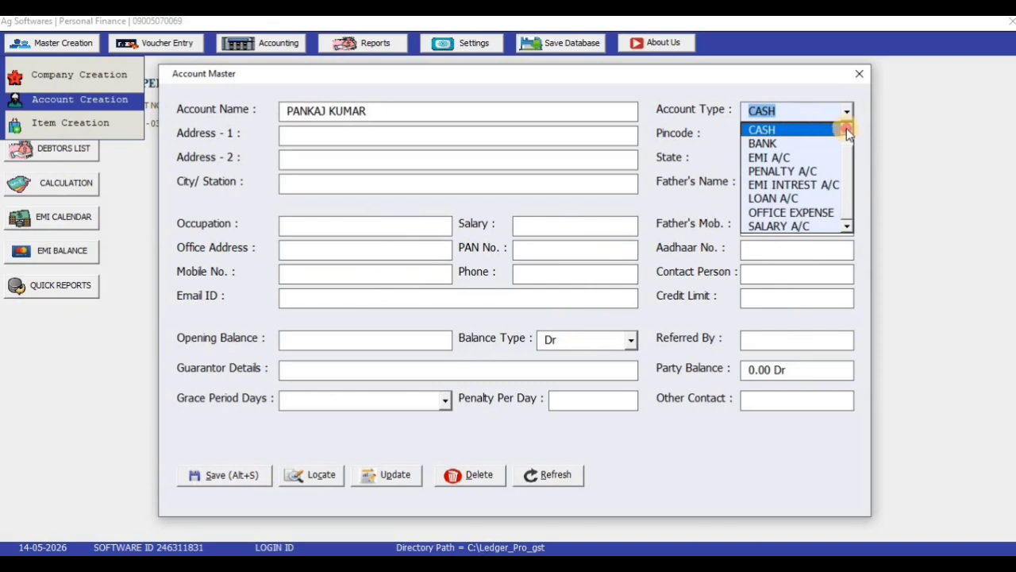
left_click(846, 128)
left_click(796, 130)
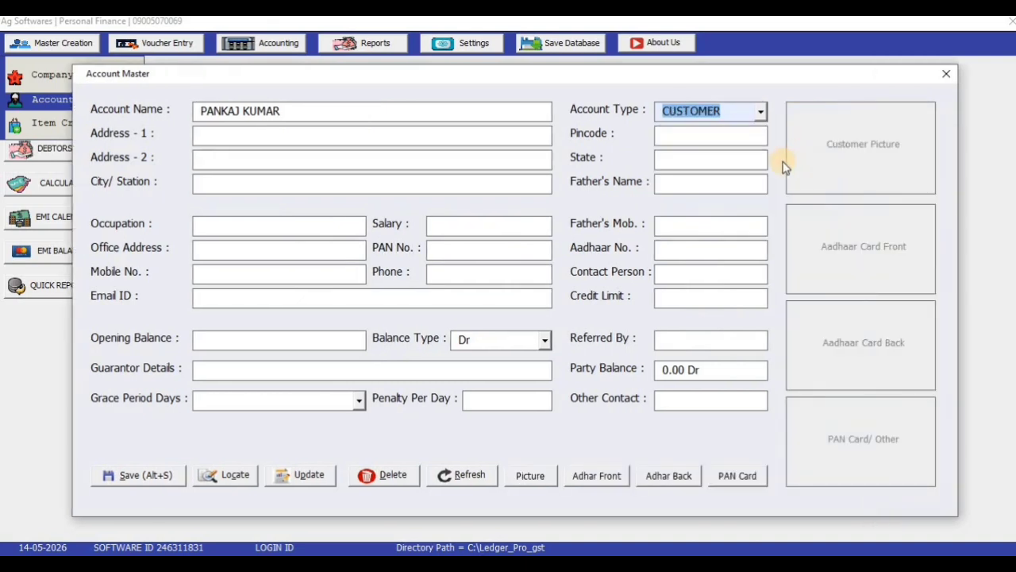
left_click(408, 136)
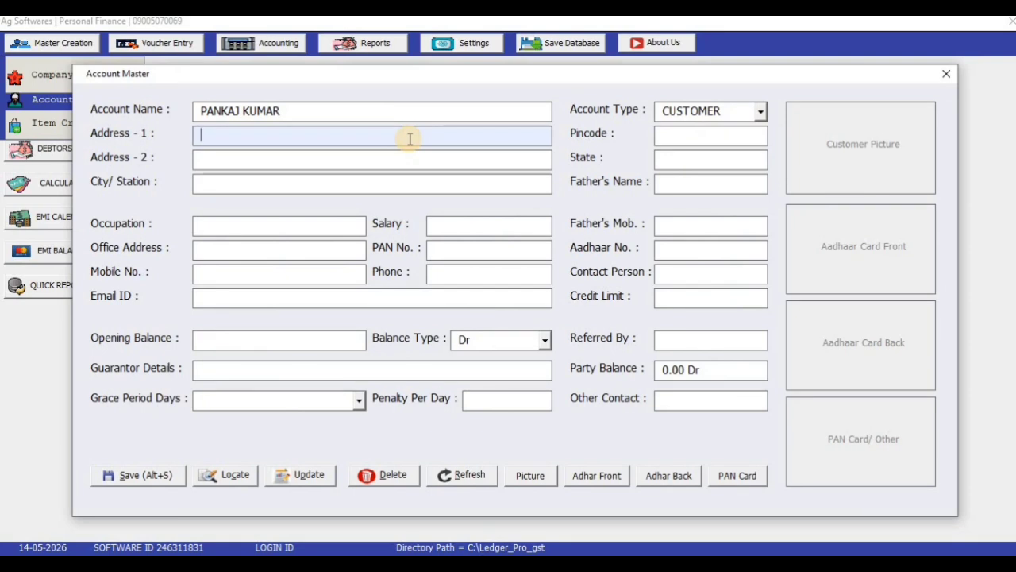
Step: Fill in the customer's two address lines, city, pincode and state
type("KANPUR NEAR RAIL")
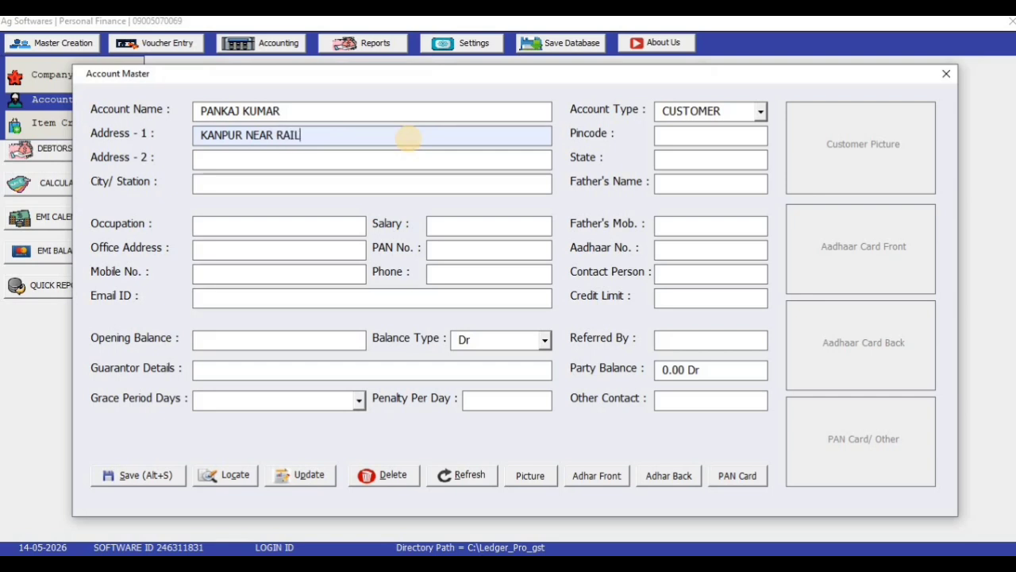
type("WAY STATION")
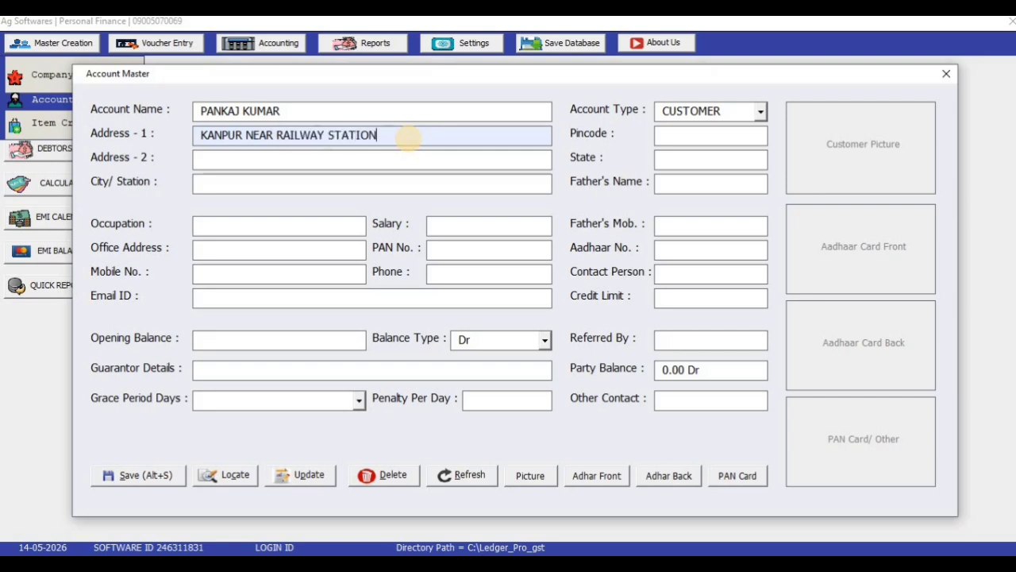
key("Return")
type("L")
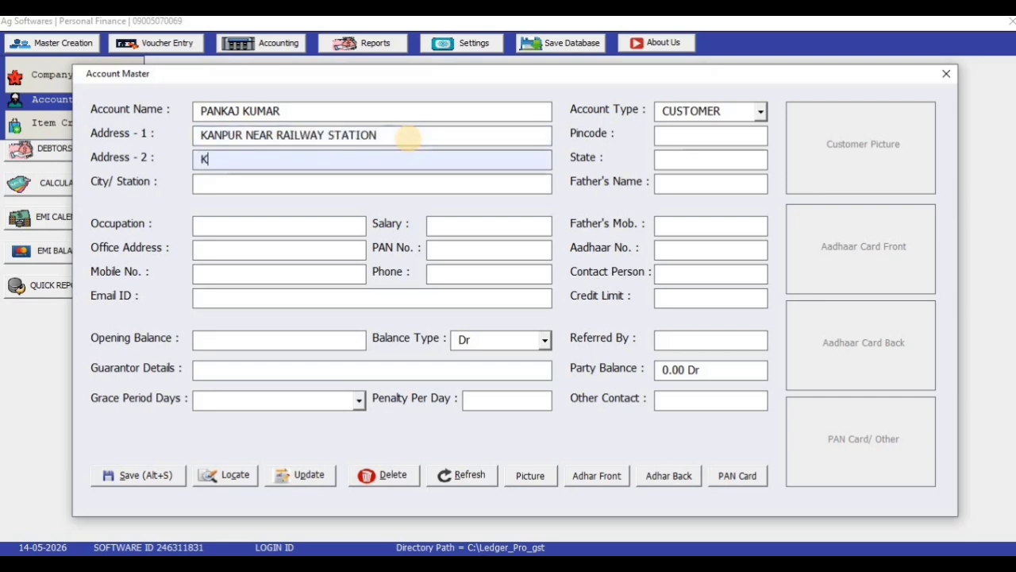
type("UCKN")
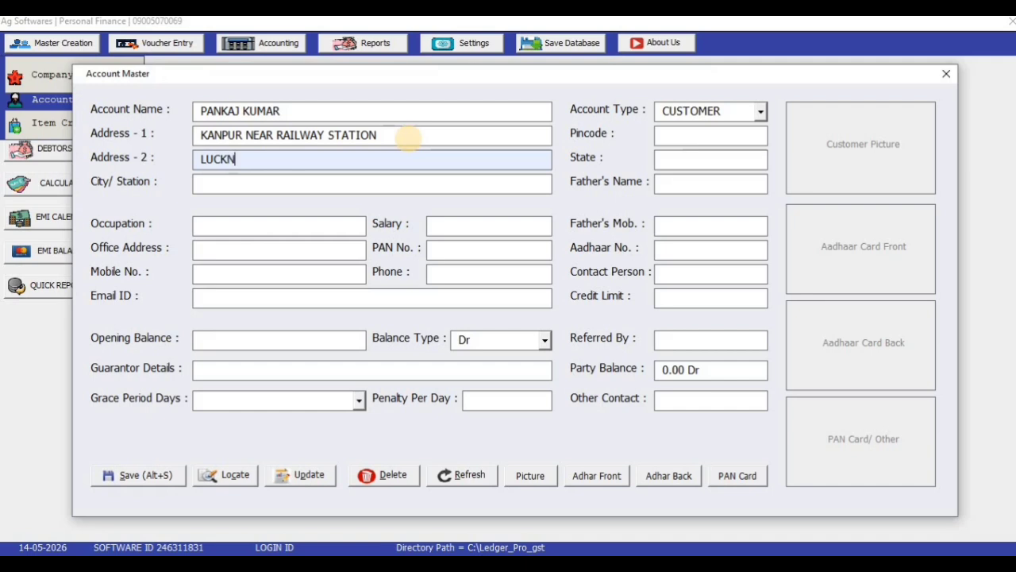
type("OW NEAR RA")
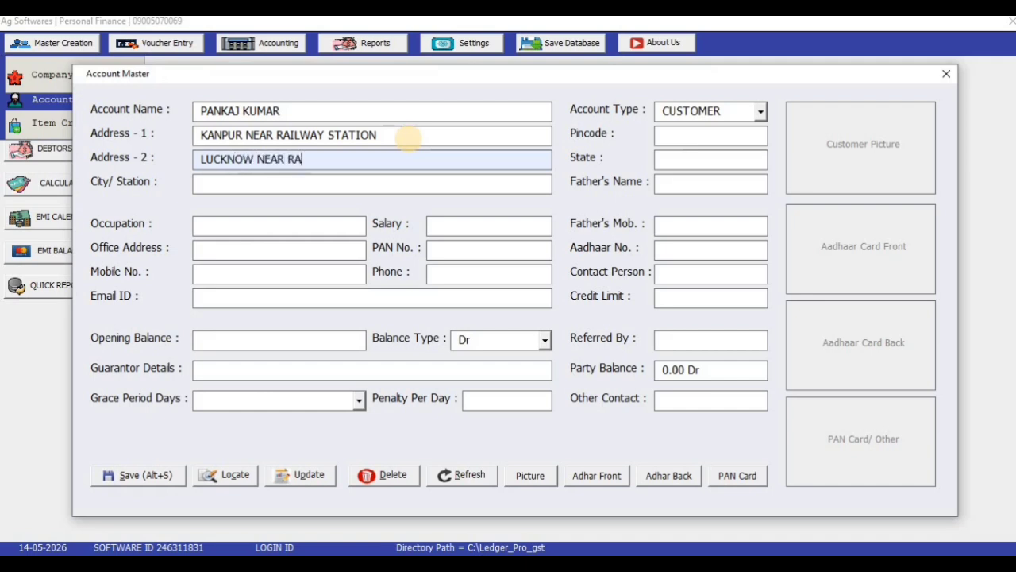
type("ILWAY STATION")
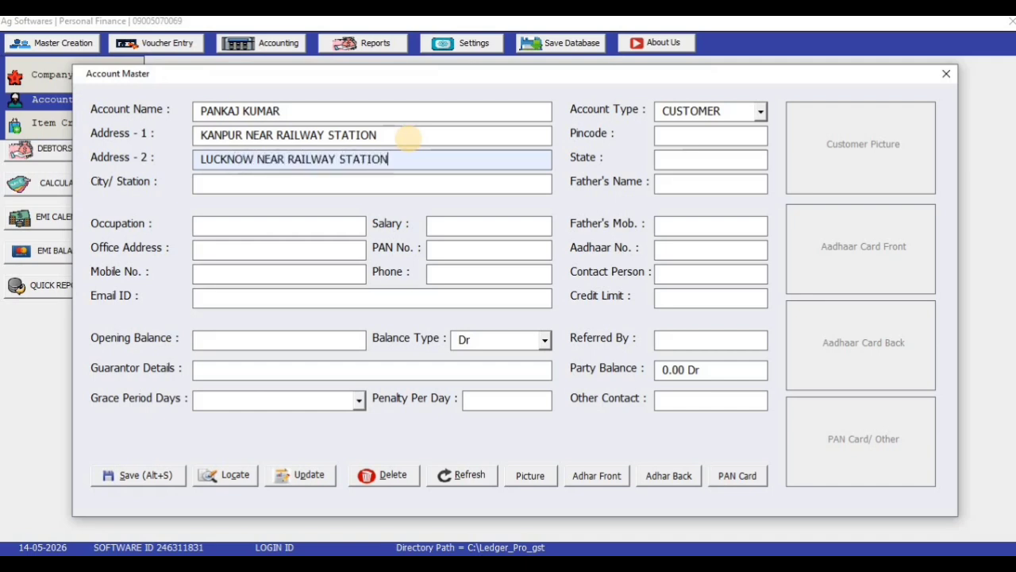
key("Return")
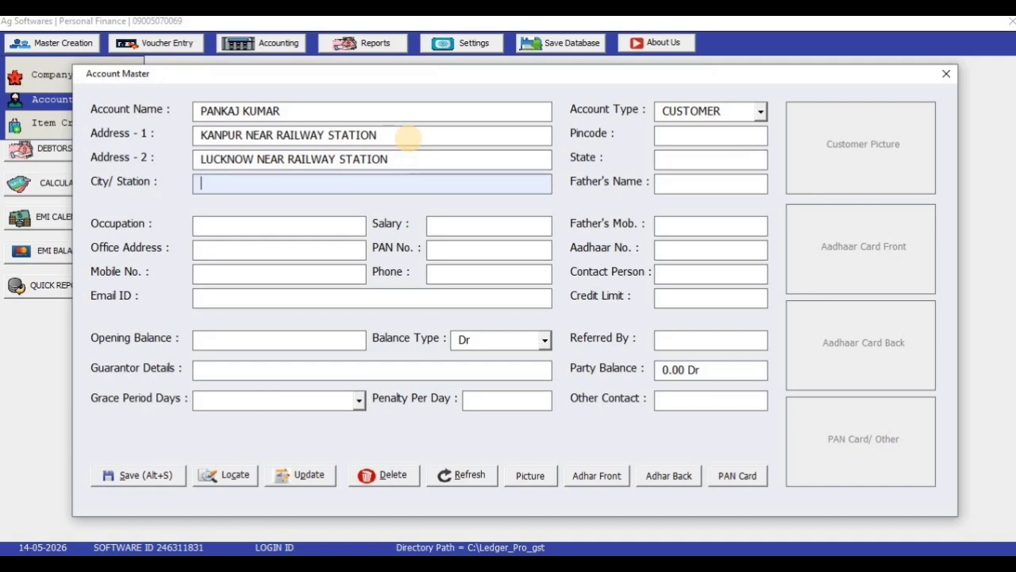
type("KANPUR")
key("Return")
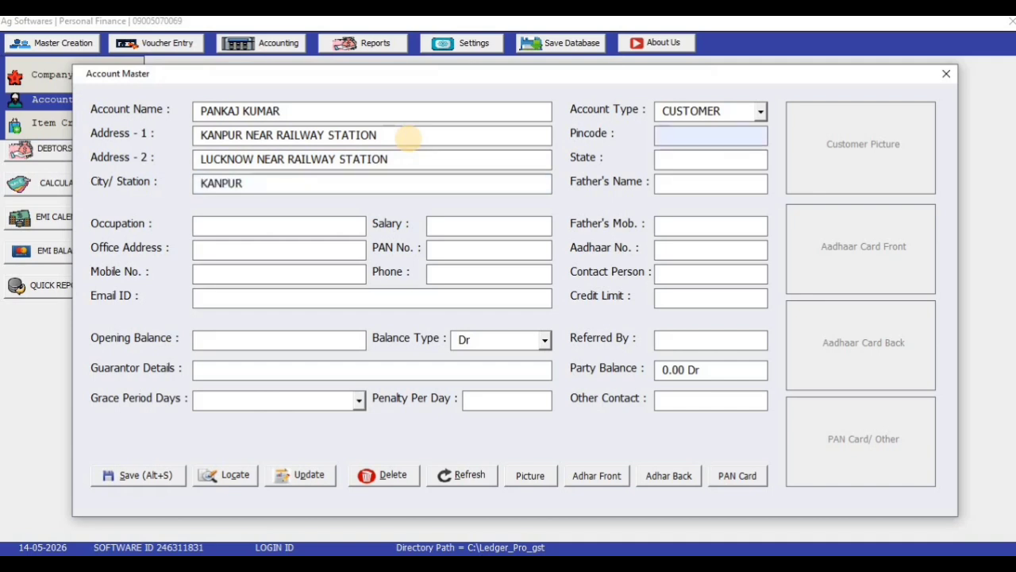
type("1232")
key("Return")
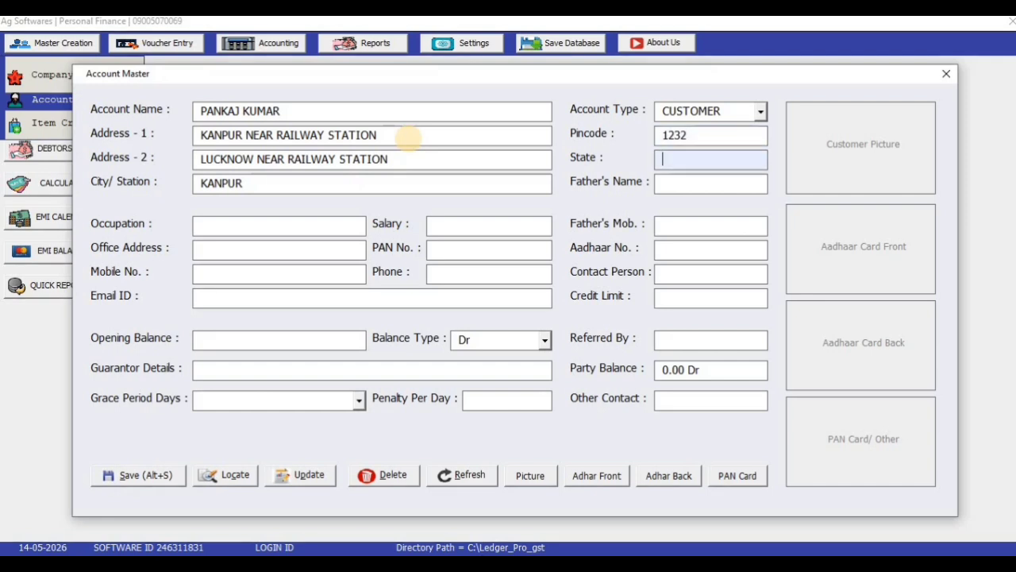
type("UP")
key("Return")
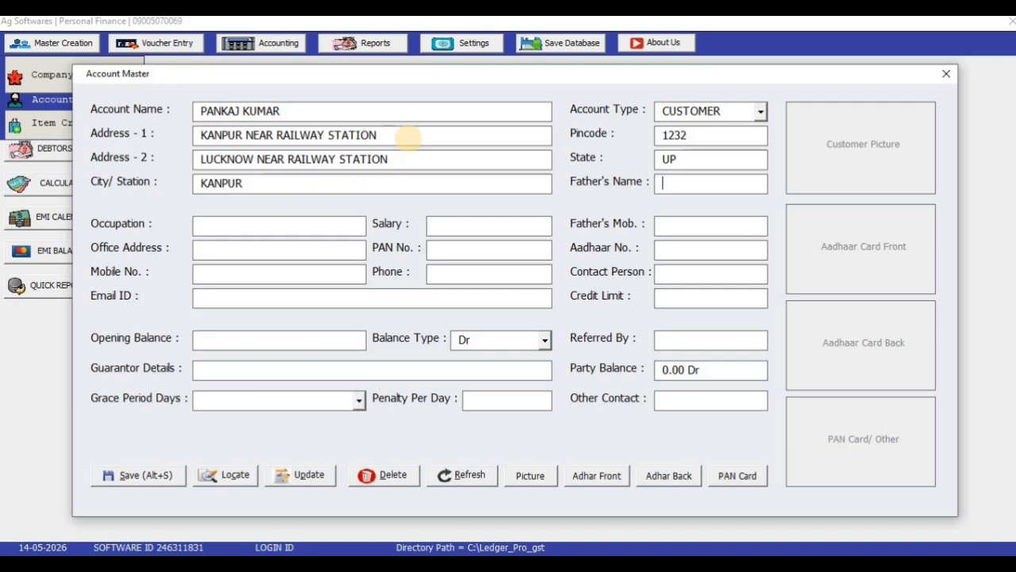
Step: Enter the father's name, occupation PVT JOB and salary 20000
key("Tab")
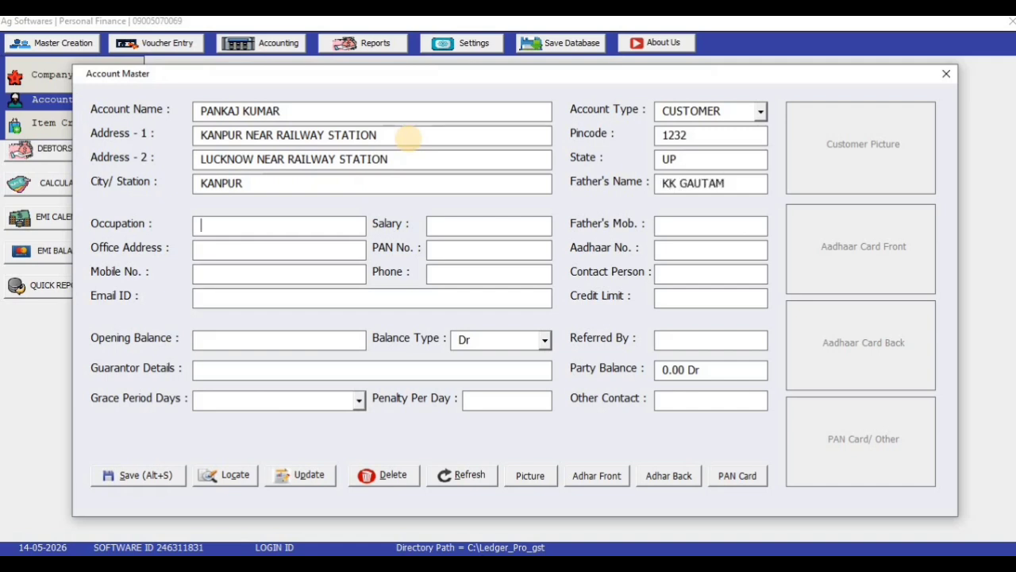
type("JOB")
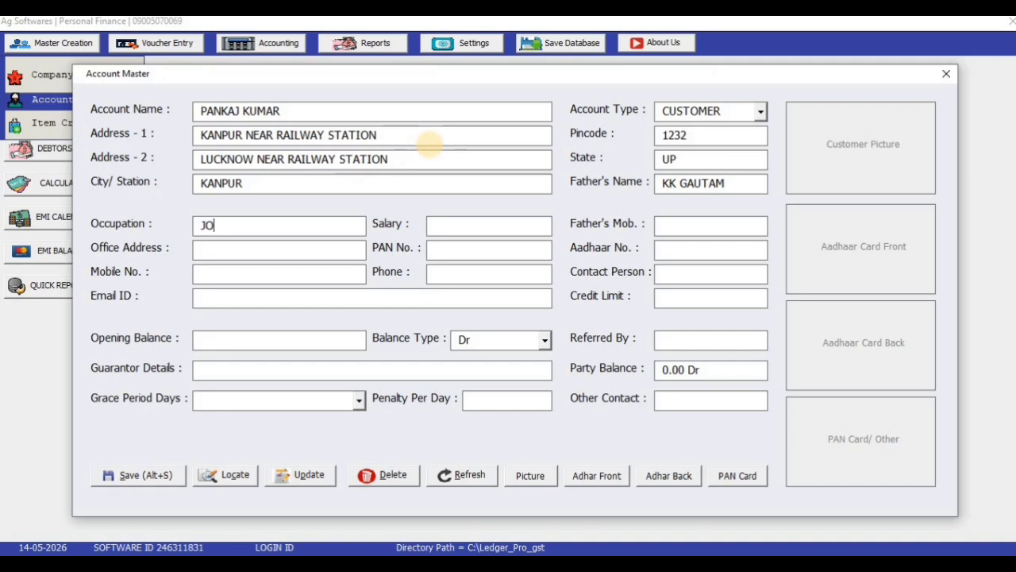
key("BackSpace")
key("BackSpace")
key("BackSpace")
type("PVT JOB")
key("Tab")
type("20000")
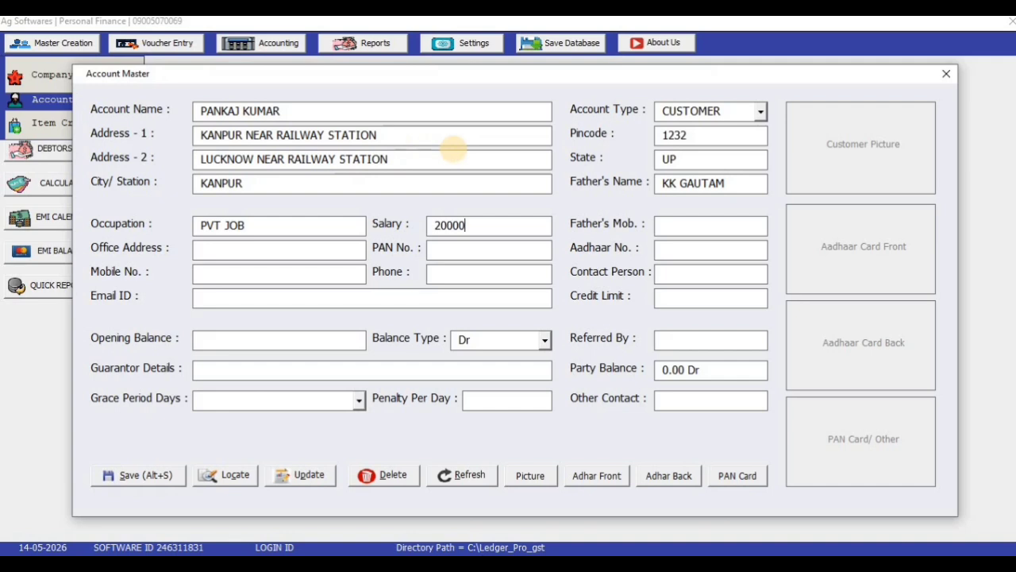
type(" FDF")
key("BackSpace")
key("BackSpace")
key("BackSpace")
key("BackSpace")
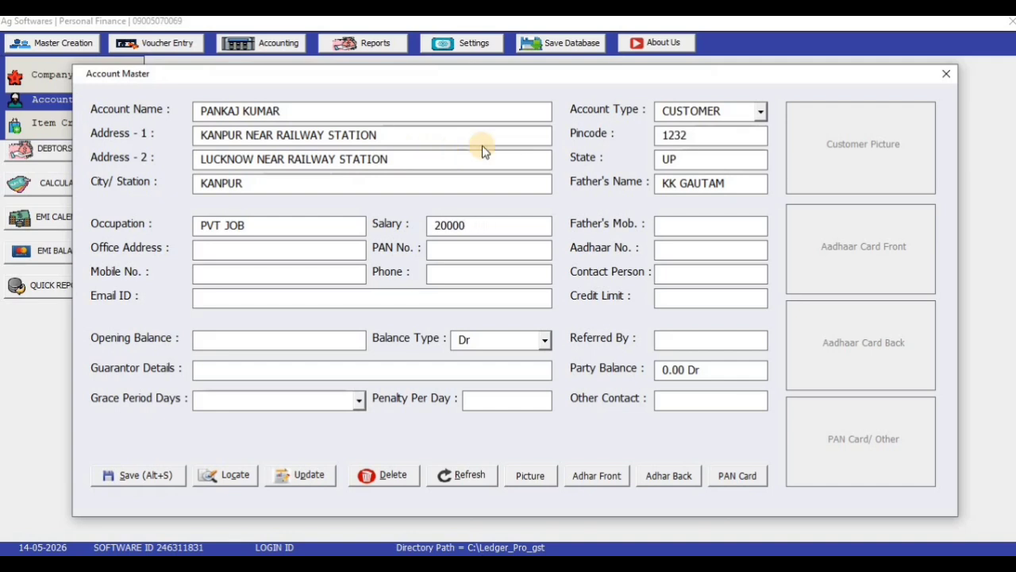
Step: Enter the father's mobile number, the office address, the PAN number and the Aadhaar number
key("Tab")
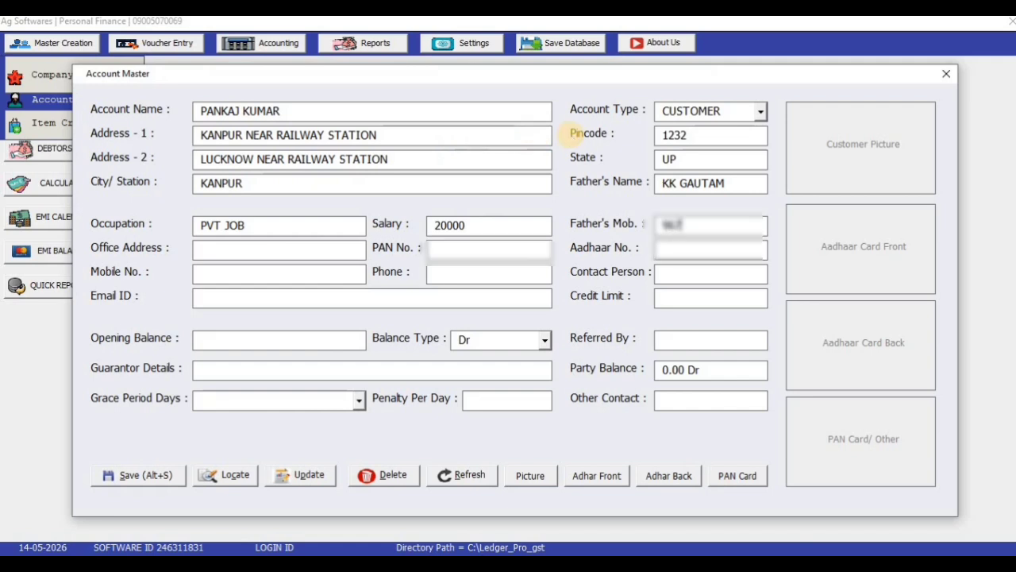
key("Tab")
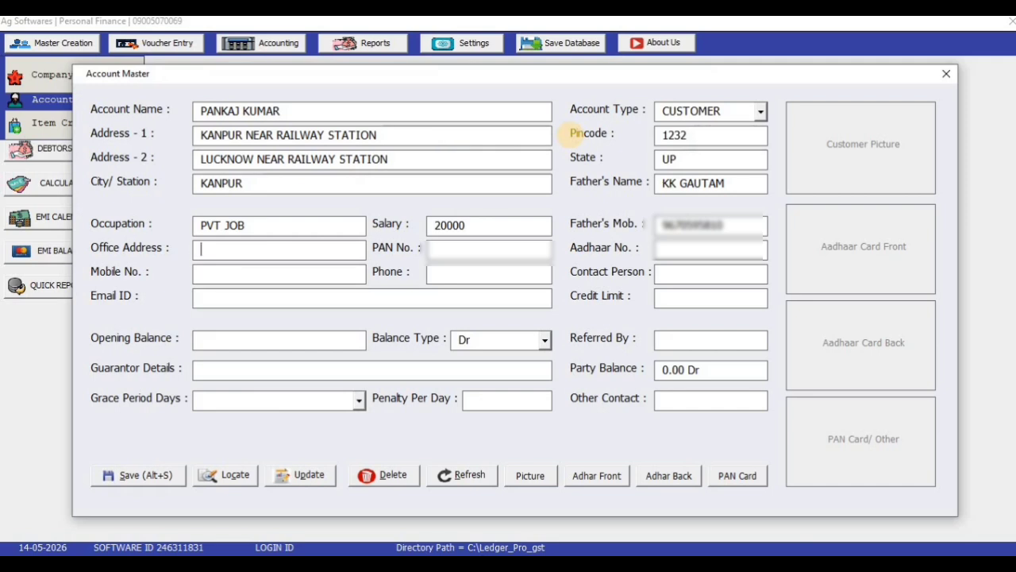
type("UNNAO")
key("Tab")
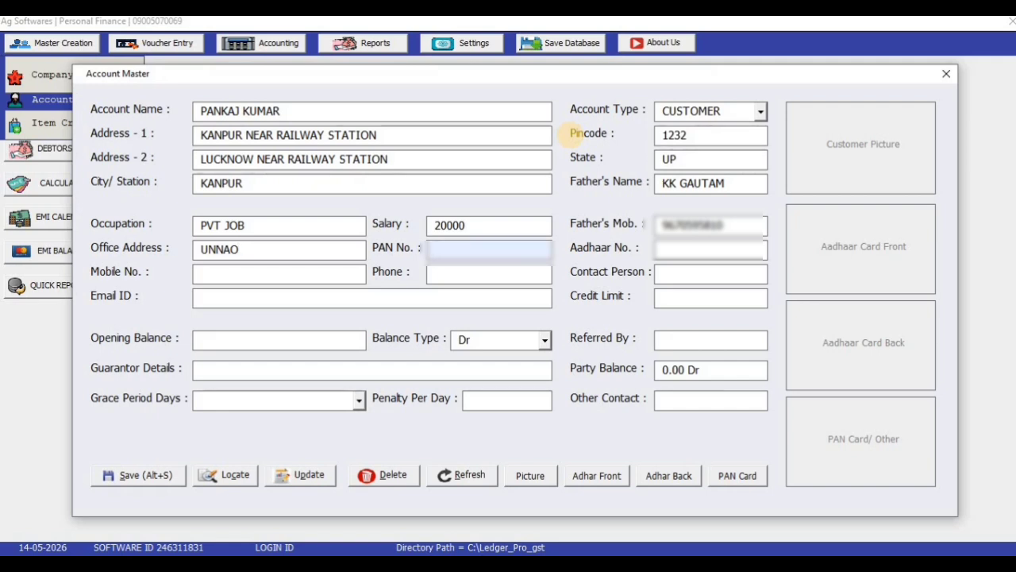
type("ABC123")
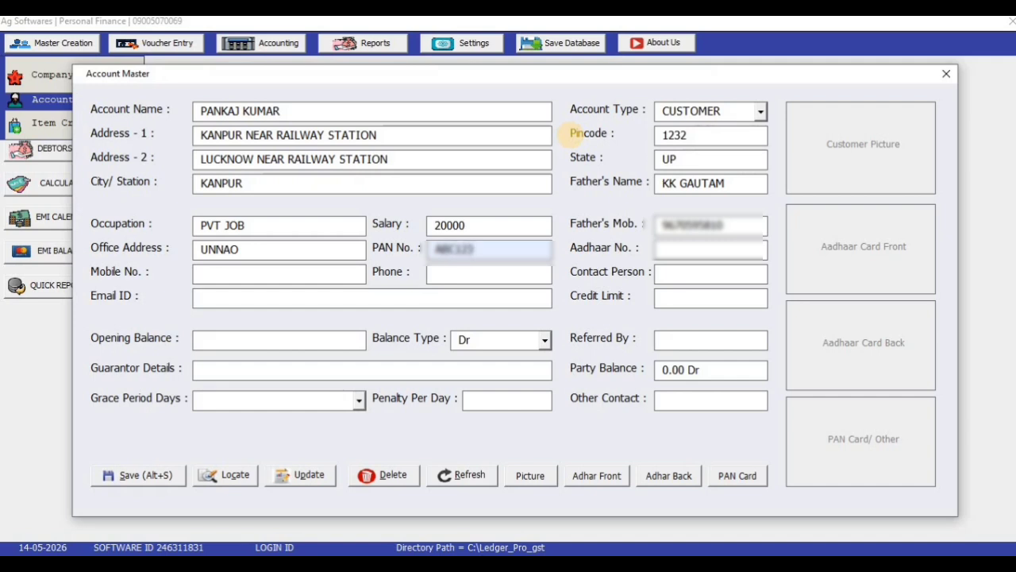
key("Tab")
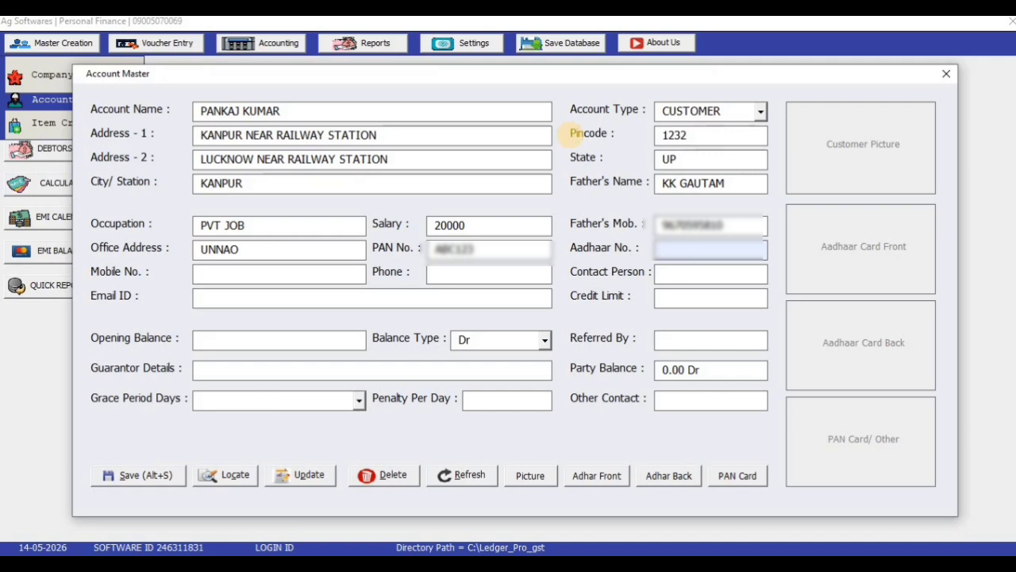
type("123")
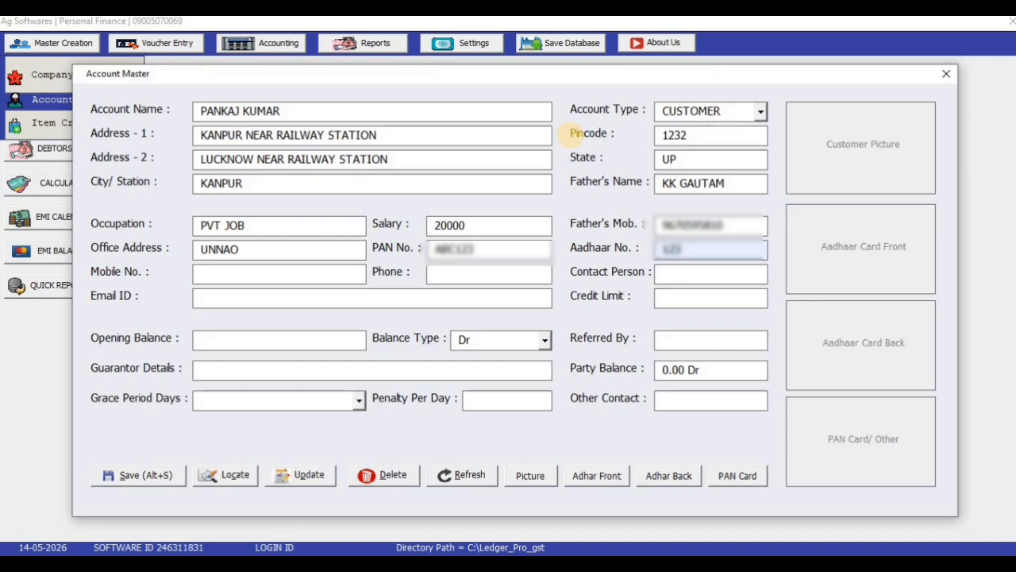
Step: Fill in the customer's mobile number, phone number and contact person name
key("Tab")
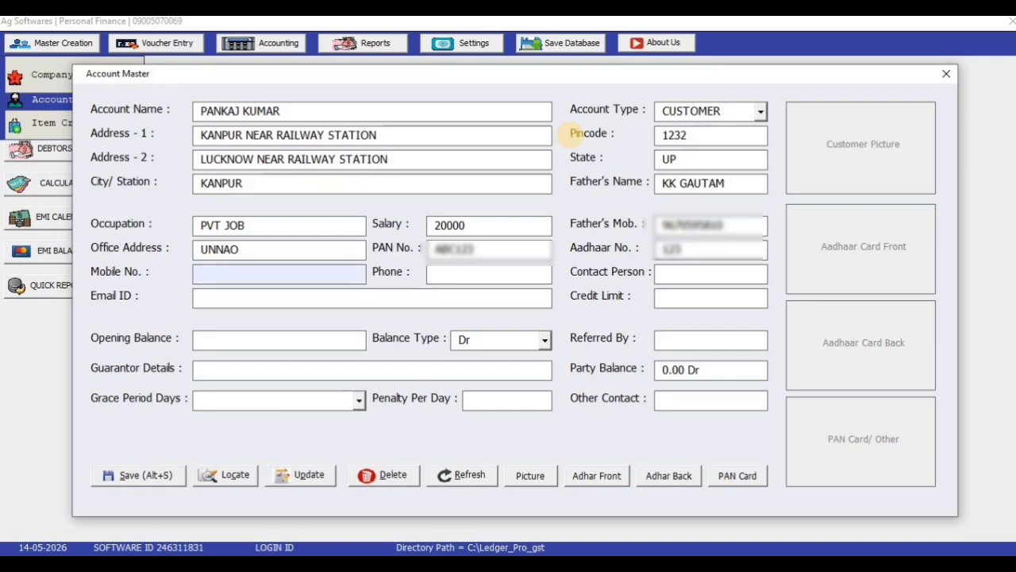
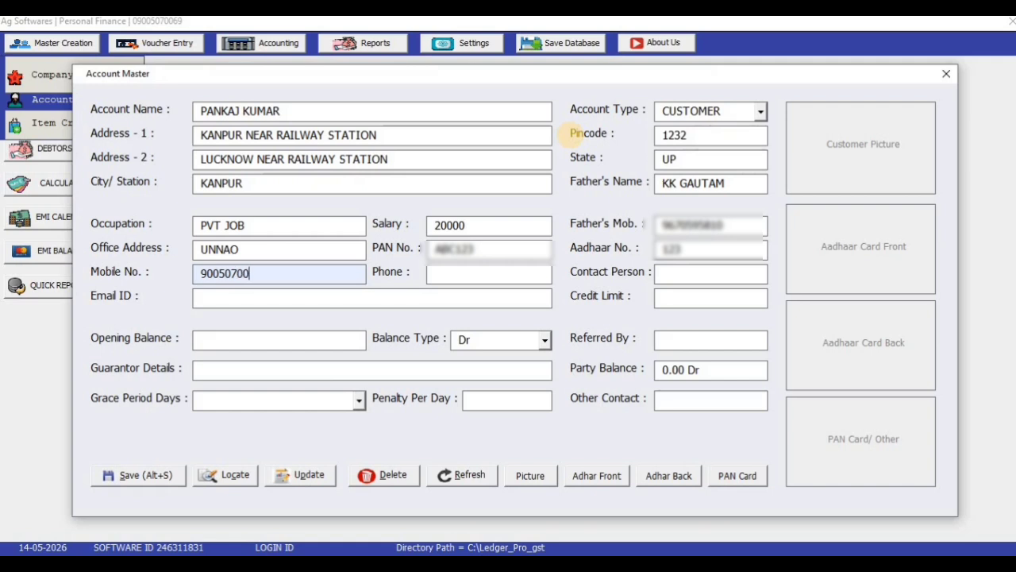
key("Tab")
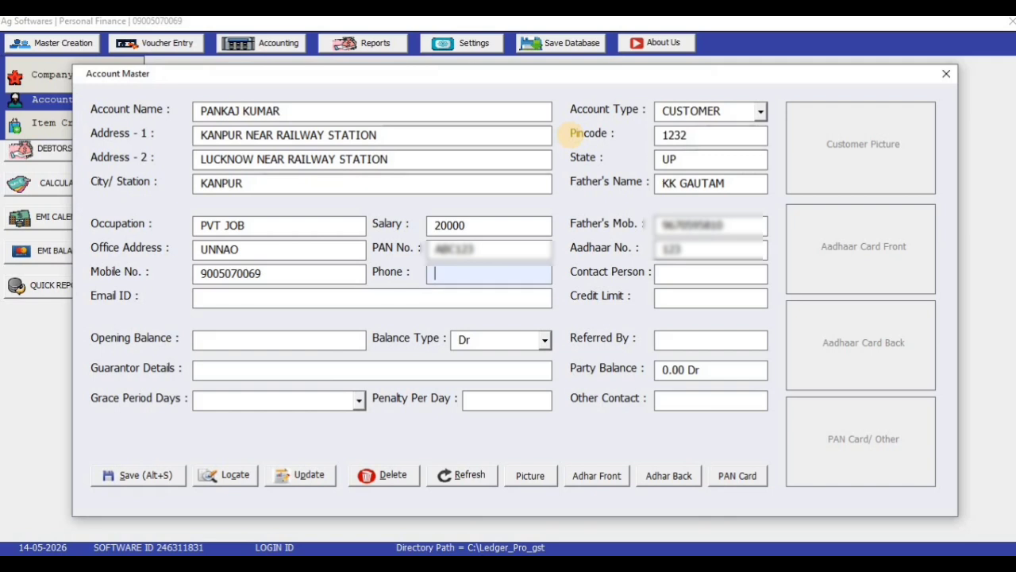
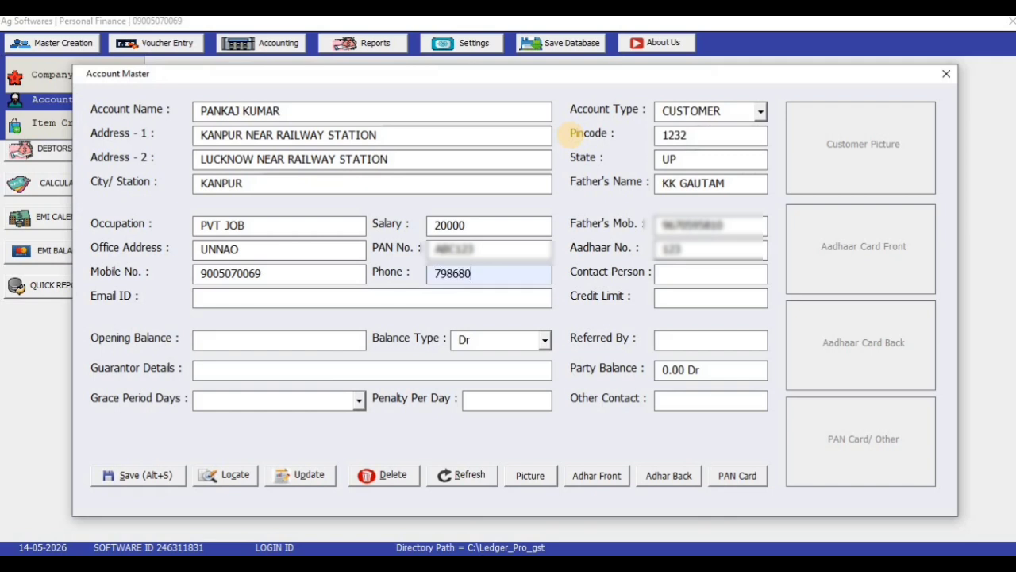
key("Tab")
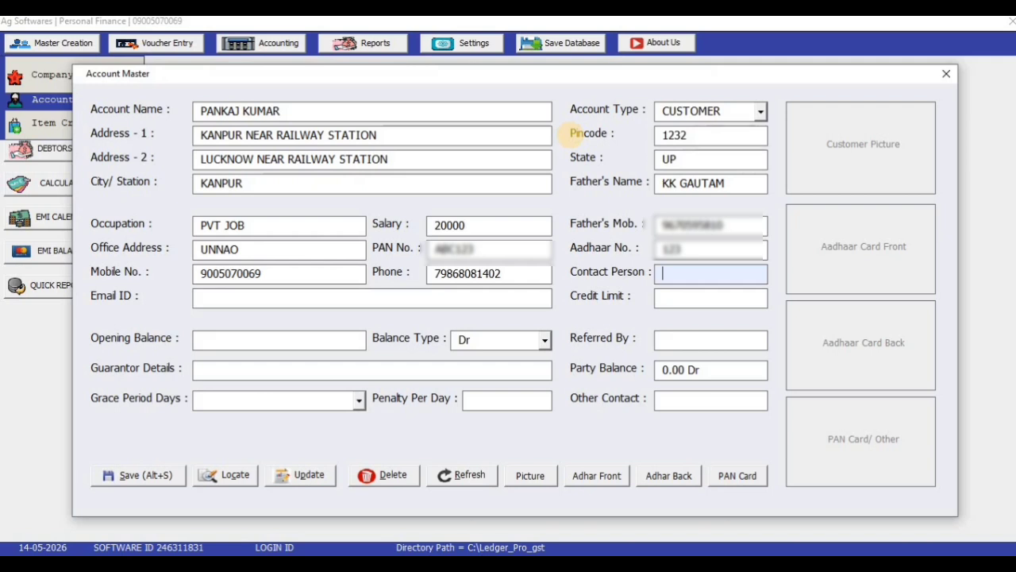
type("ABHISHEK")
Step: Enter the customer's e-mail address and a credit limit of 50000
key("Return")
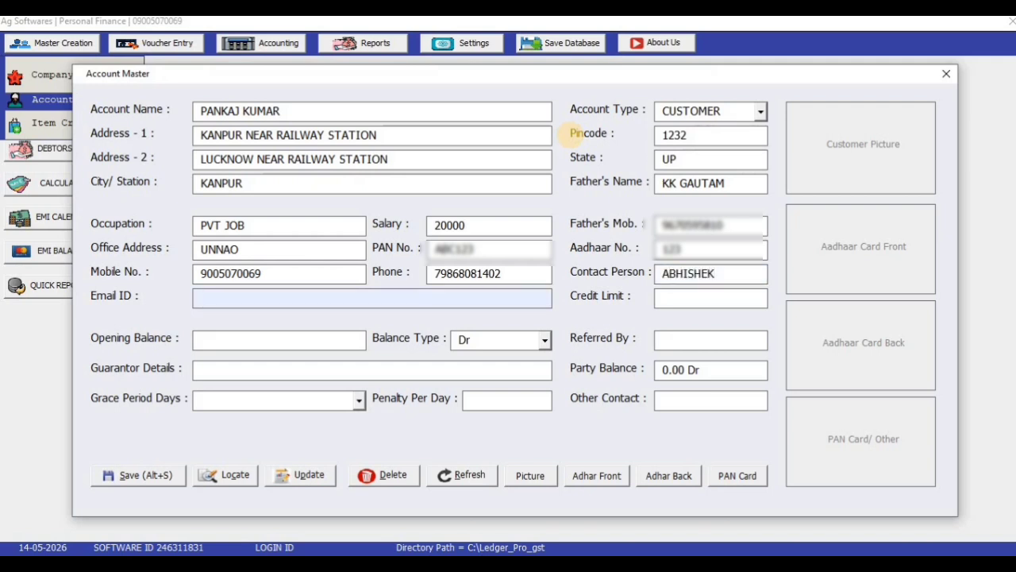
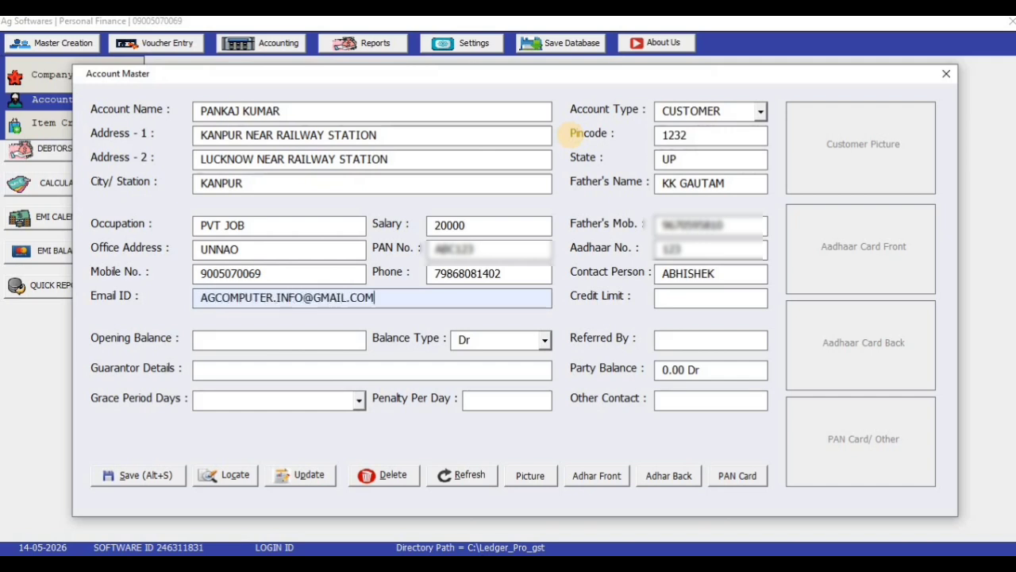
key("Tab")
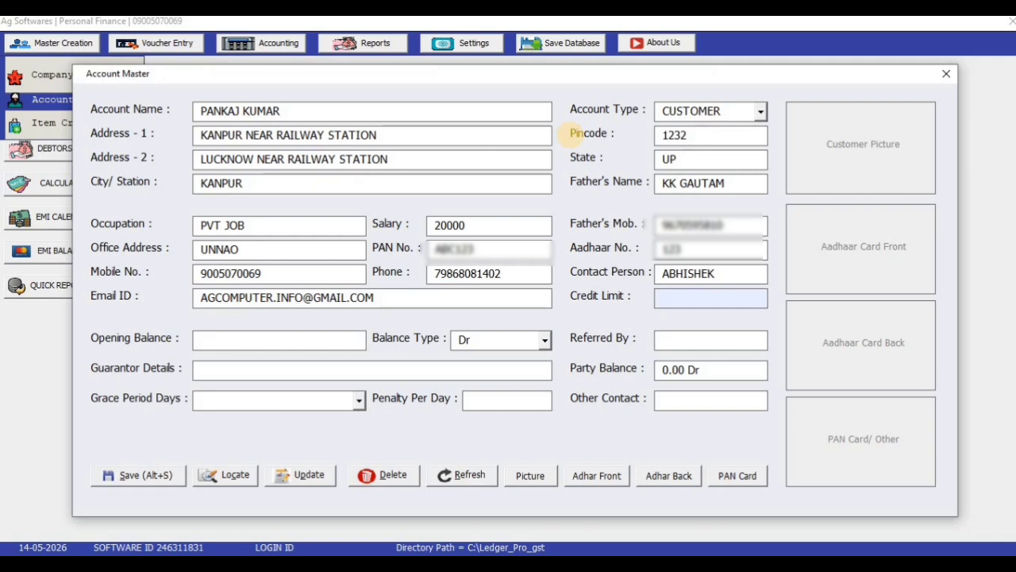
type("50000")
key("Tab")
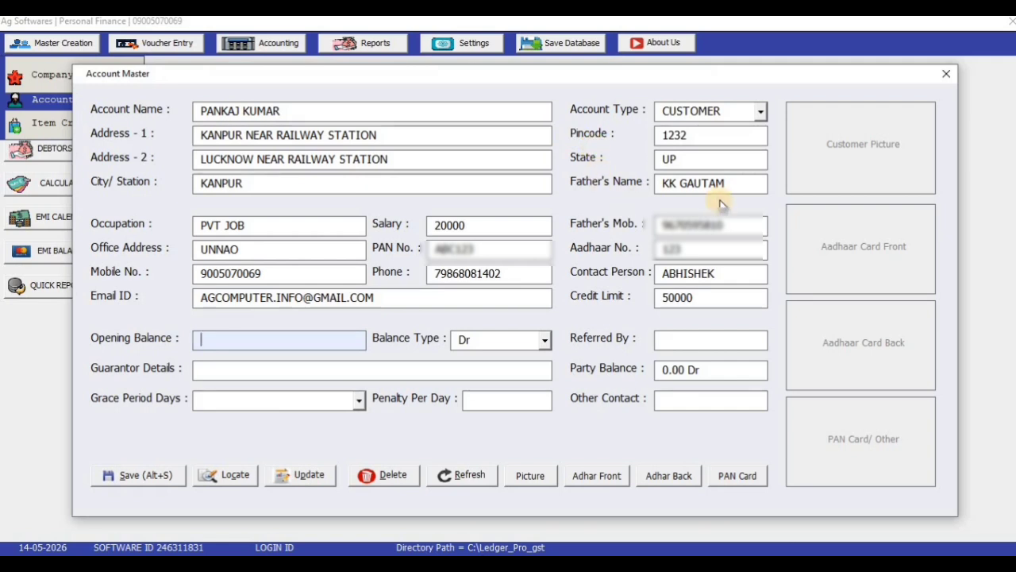
Step: Leave the opening balance blank and enter the referrer's and guarantor's names
key("Tab")
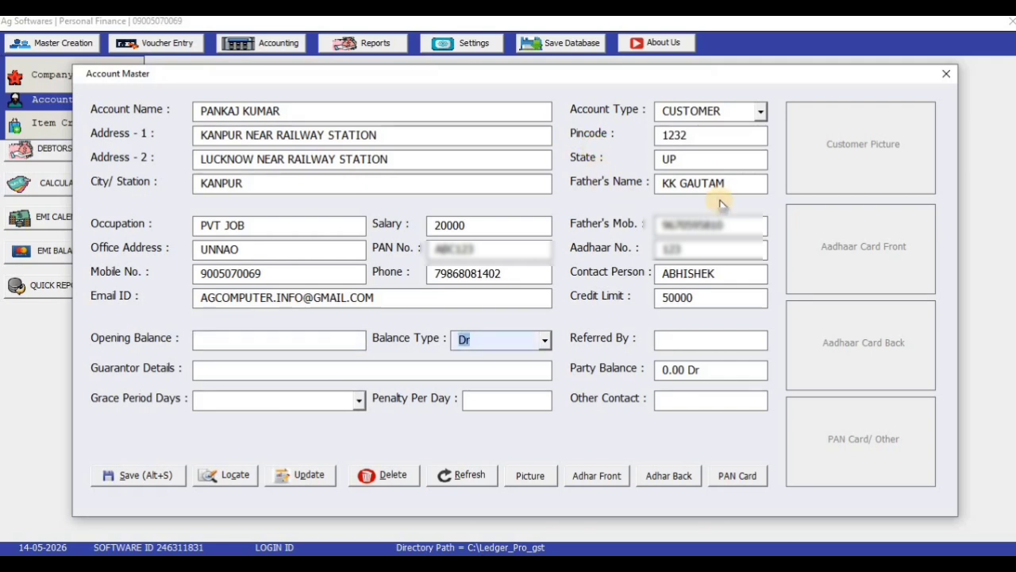
key("Tab")
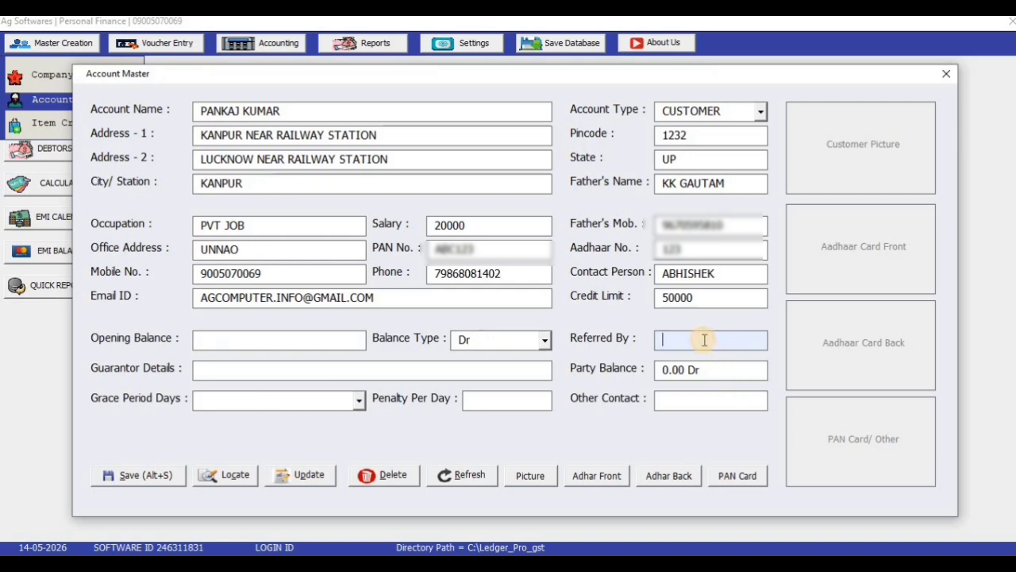
key("Return")
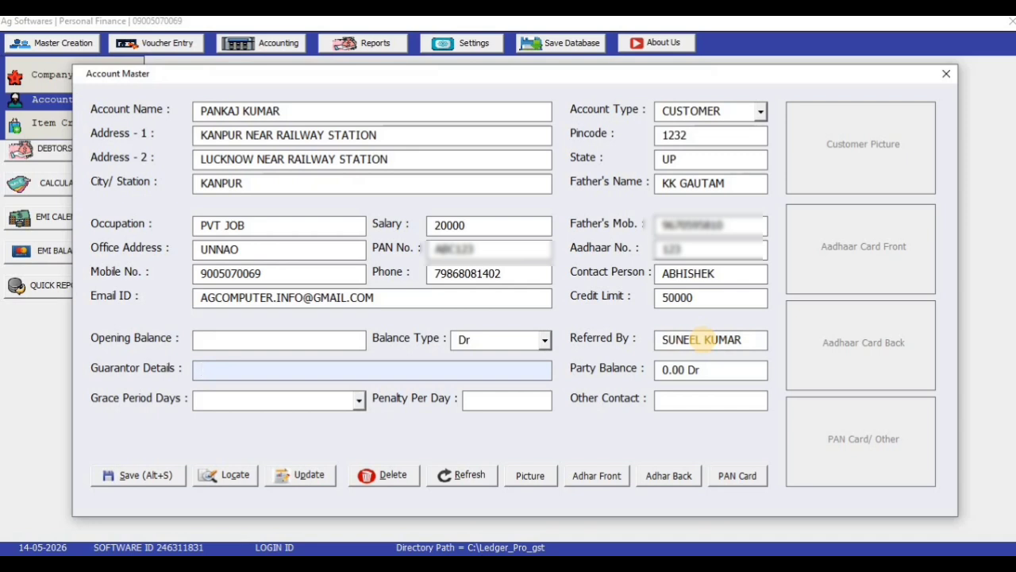
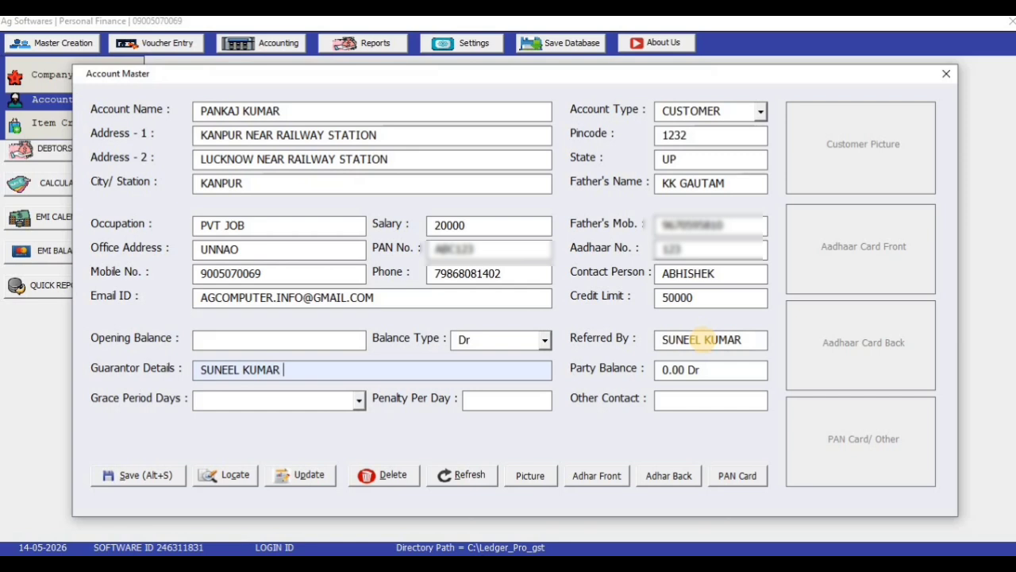
type("ADD")
key("BackSpace")
key("BackSpace")
key("BackSpace")
key("BackSpace")
key("Return")
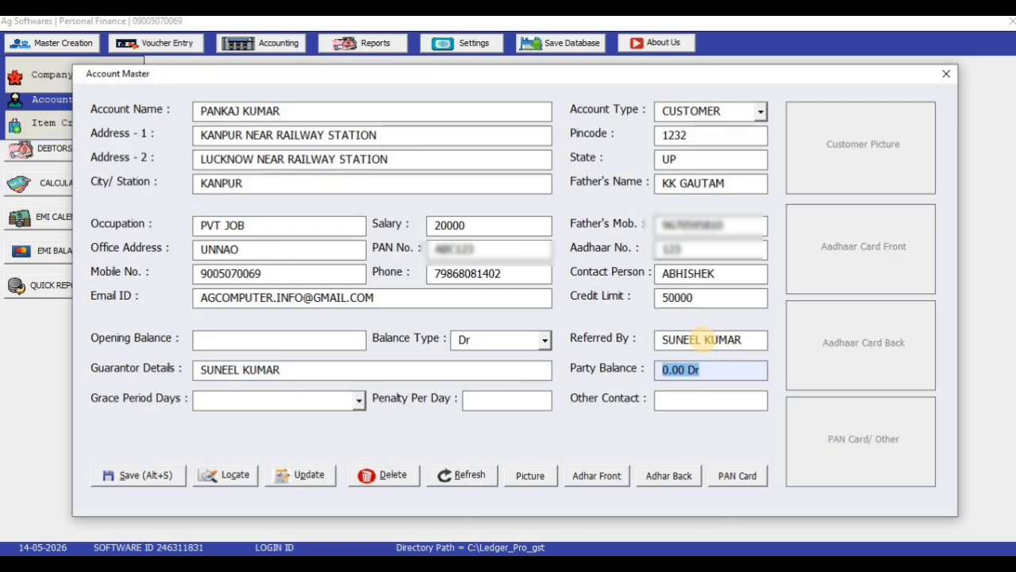
Step: Set the grace period to 0 DAYS and the penalty per day to 100
key("Return")
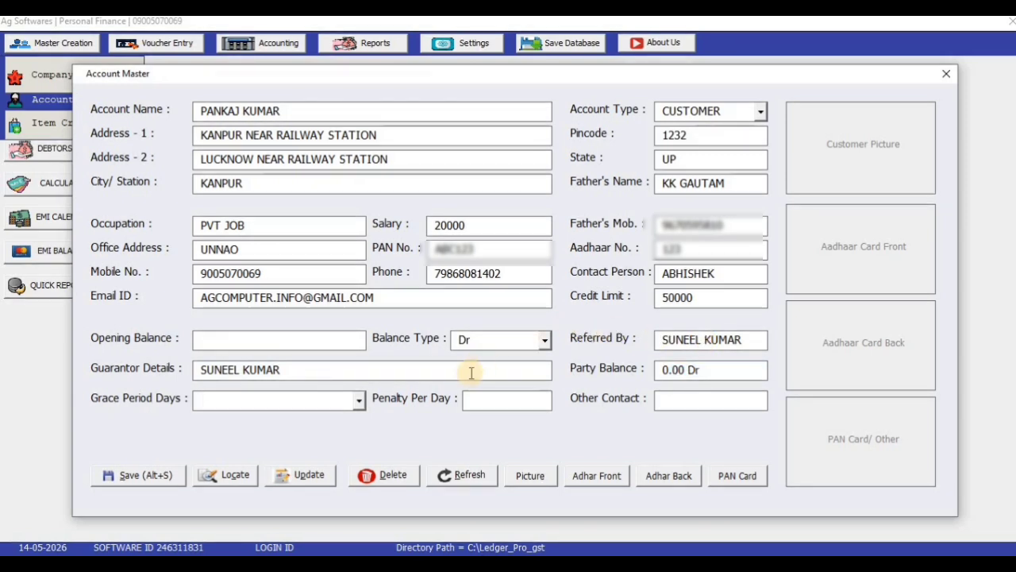
left_click(361, 403)
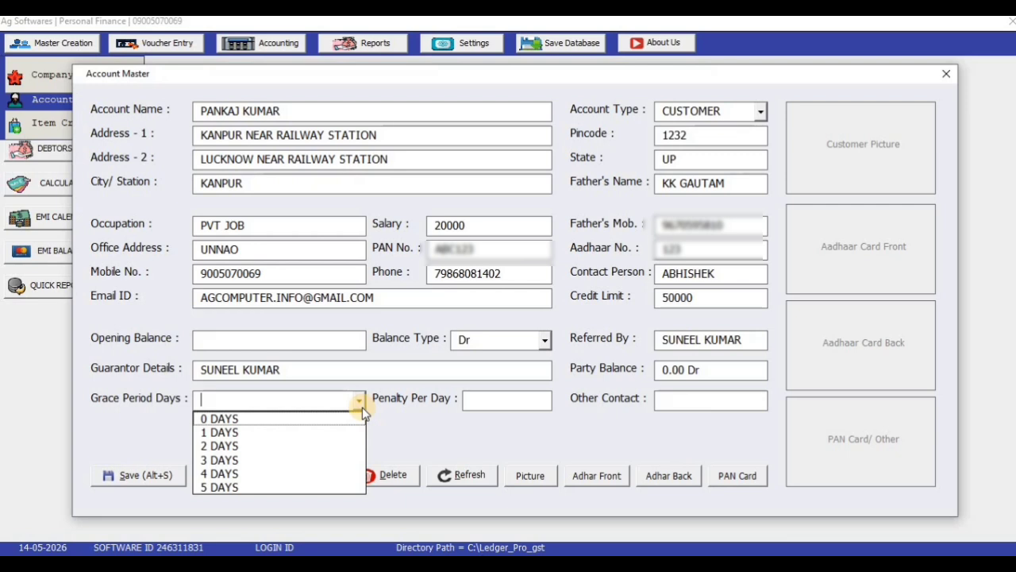
left_click(340, 418)
left_click(468, 402)
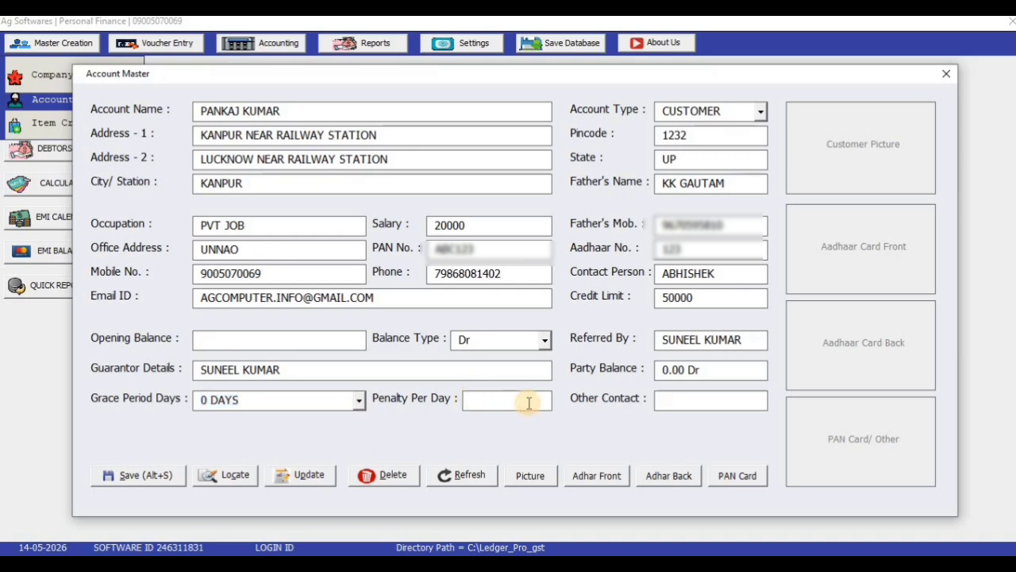
type("100")
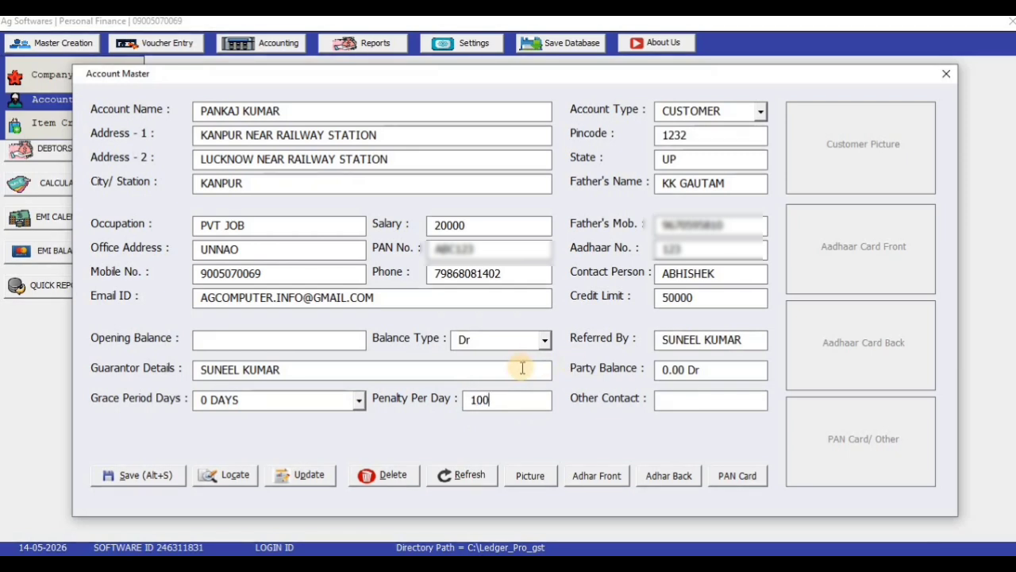
left_click(696, 399)
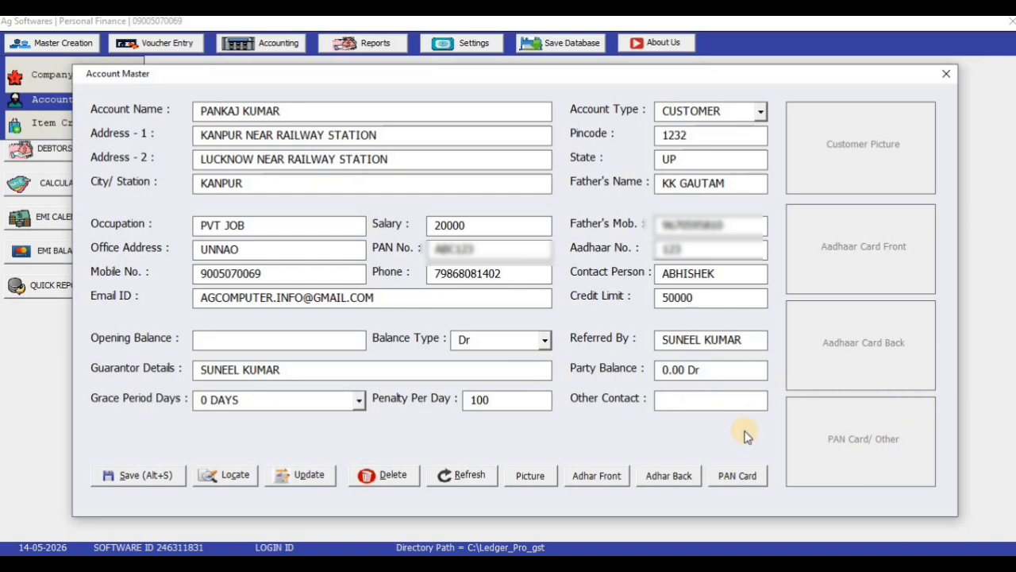
Step: Attach the customer's photo from the DOCUMENT folder on the AG SOFTWARE (I:) drive
left_click(869, 146)
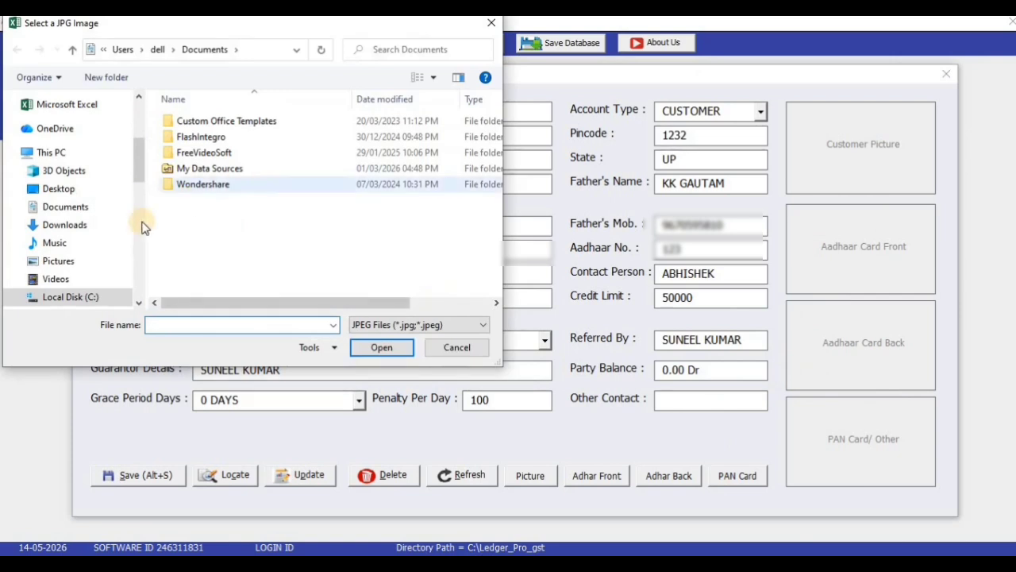
left_click_drag(140, 163, 143, 198)
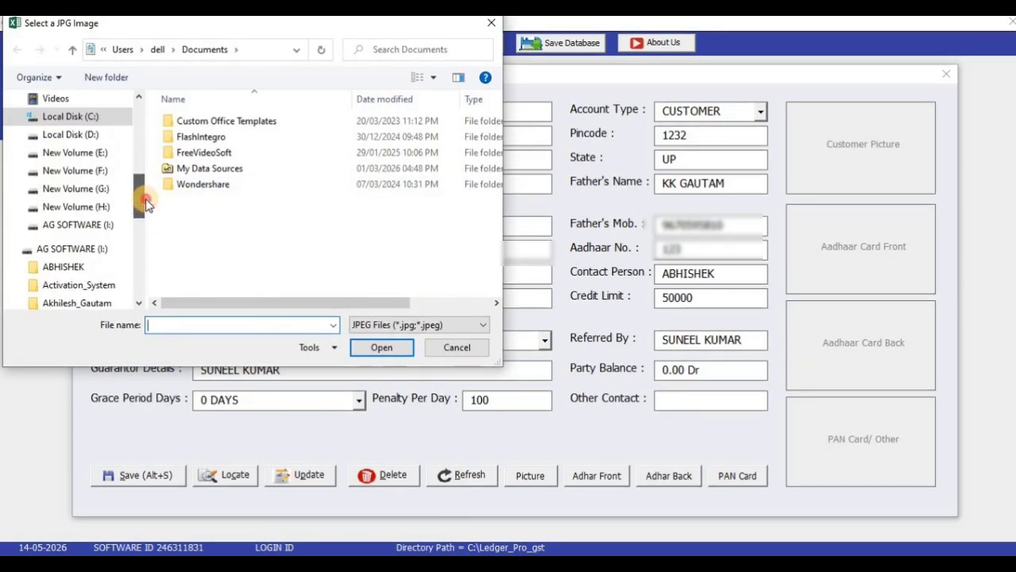
left_click(101, 225)
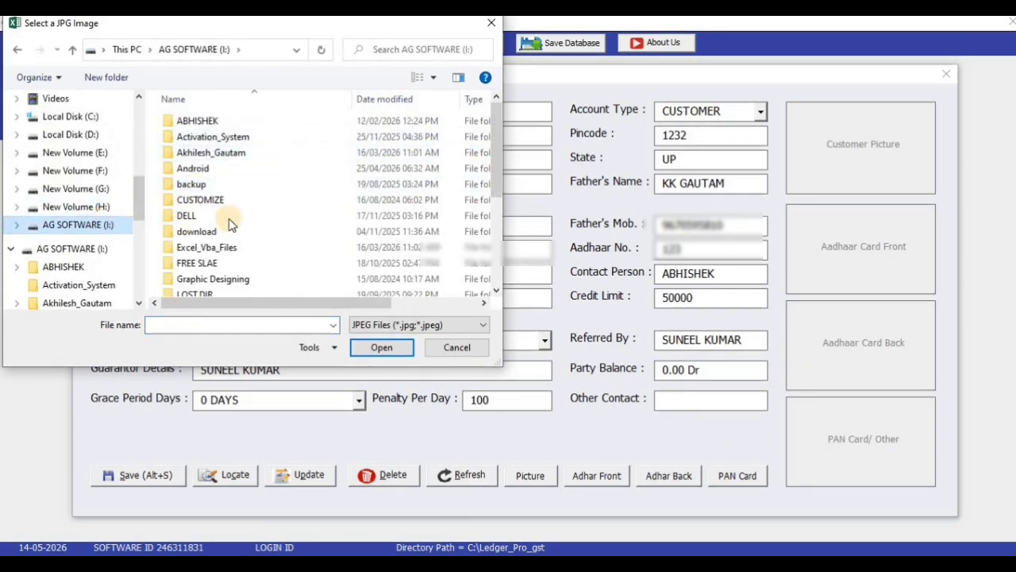
left_click(242, 221)
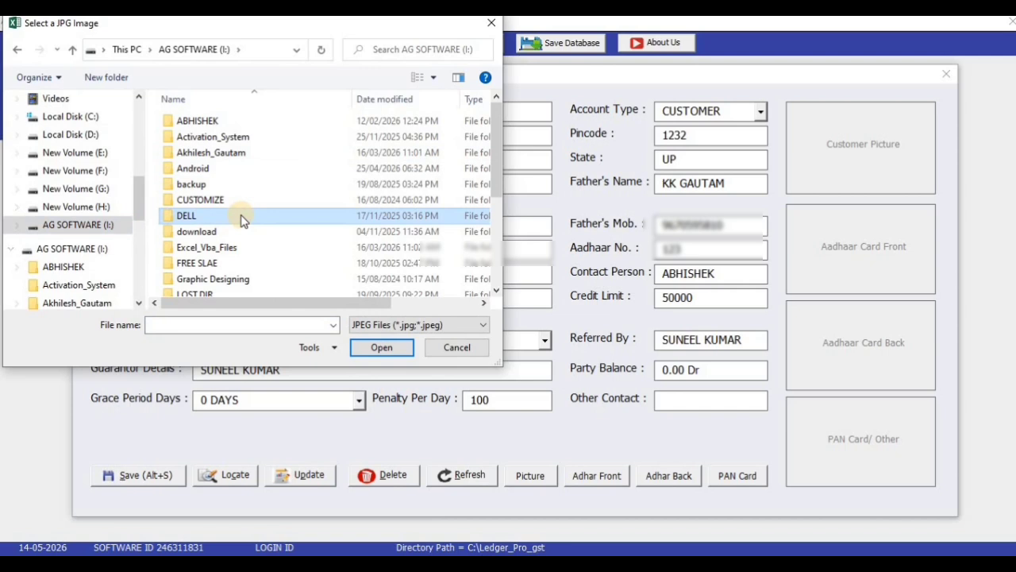
key("a")
key("a")
key("a")
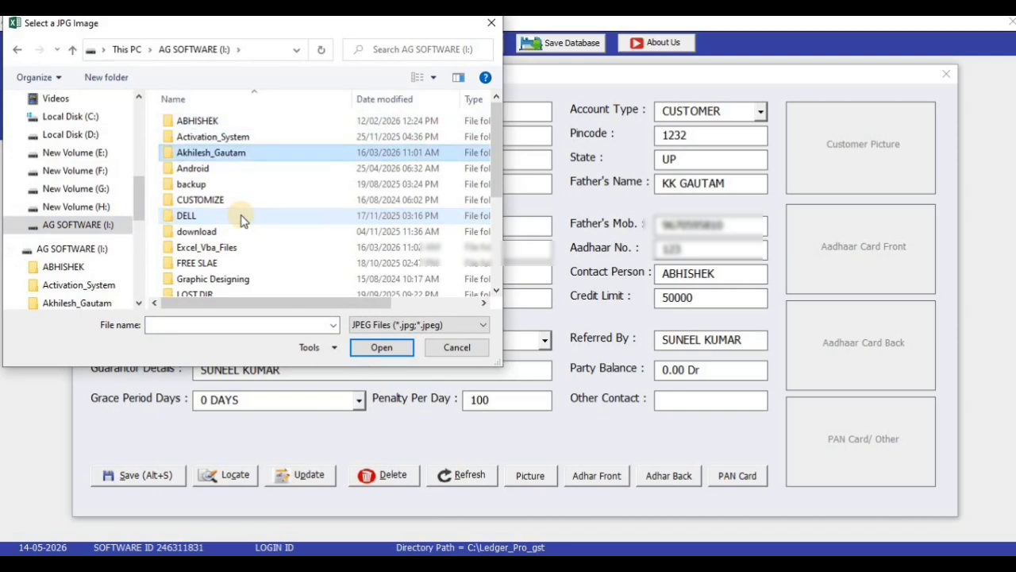
key("Return")
double_click(246, 127)
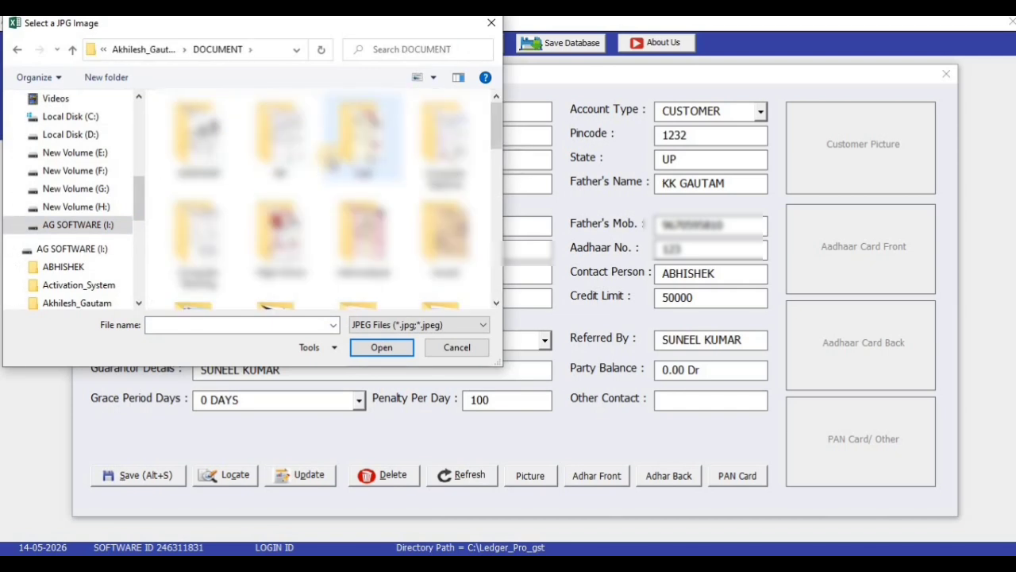
double_click(349, 133)
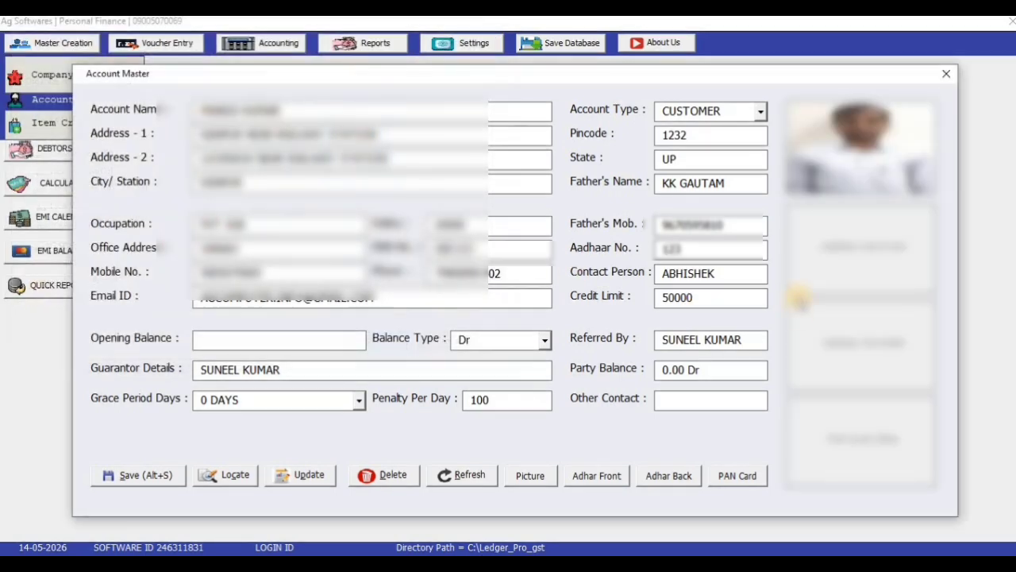
Step: Load the Aadhaar front image and AADHAAR2.jpg as the Aadhaar back image from the AADHAAR folder
left_click(829, 311)
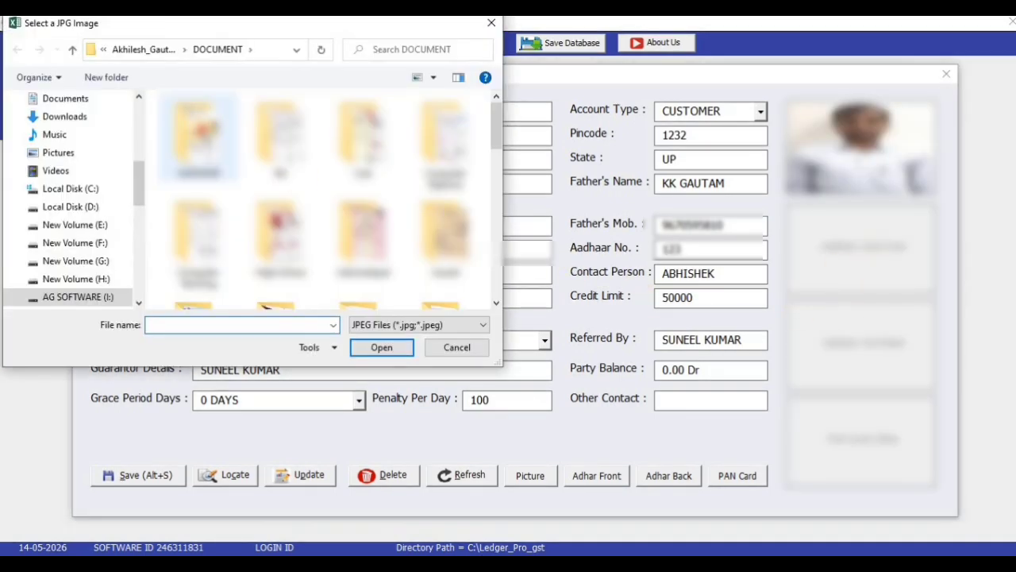
double_click(201, 128)
double_click(203, 120)
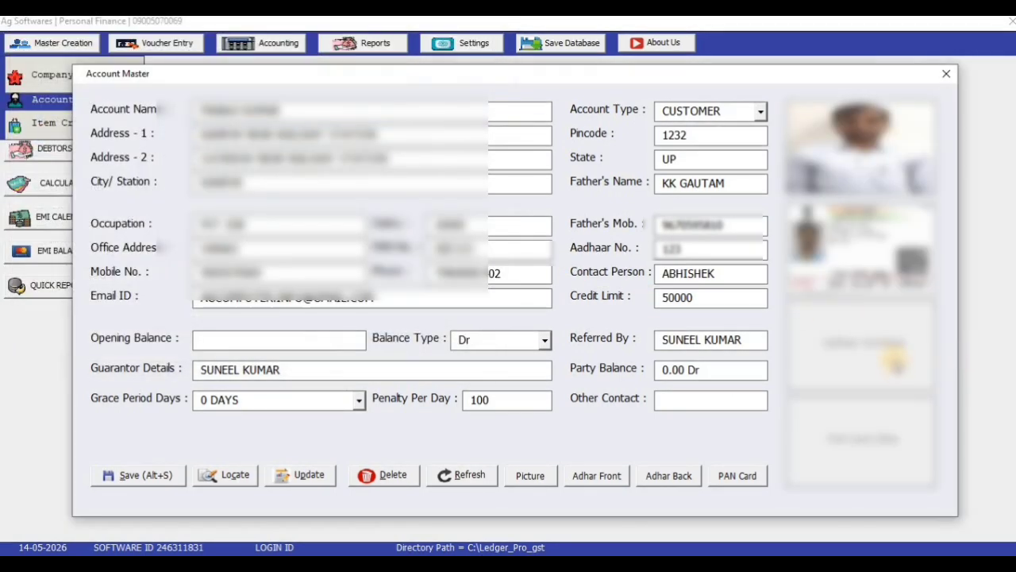
double_click(207, 135)
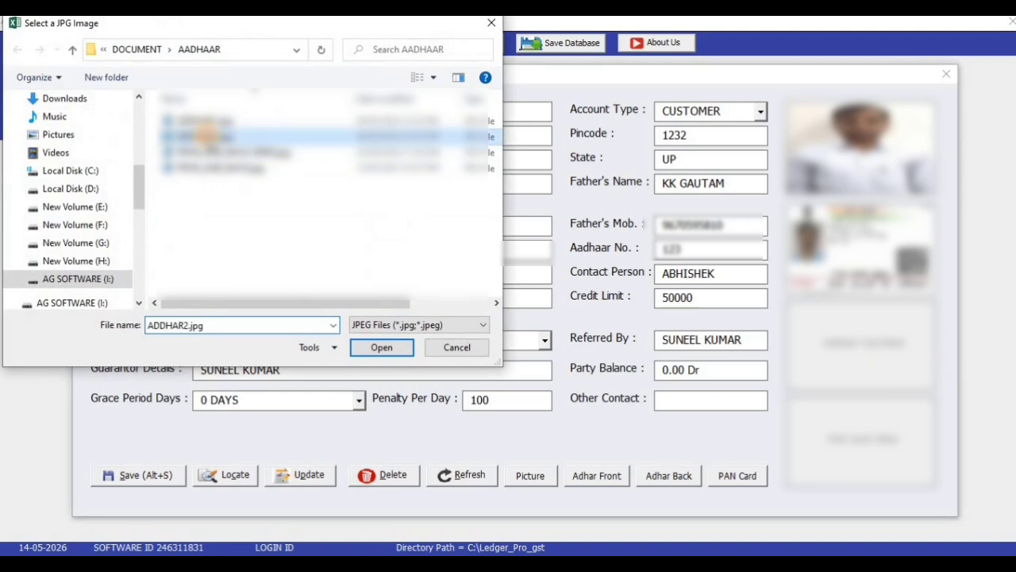
left_click(855, 432)
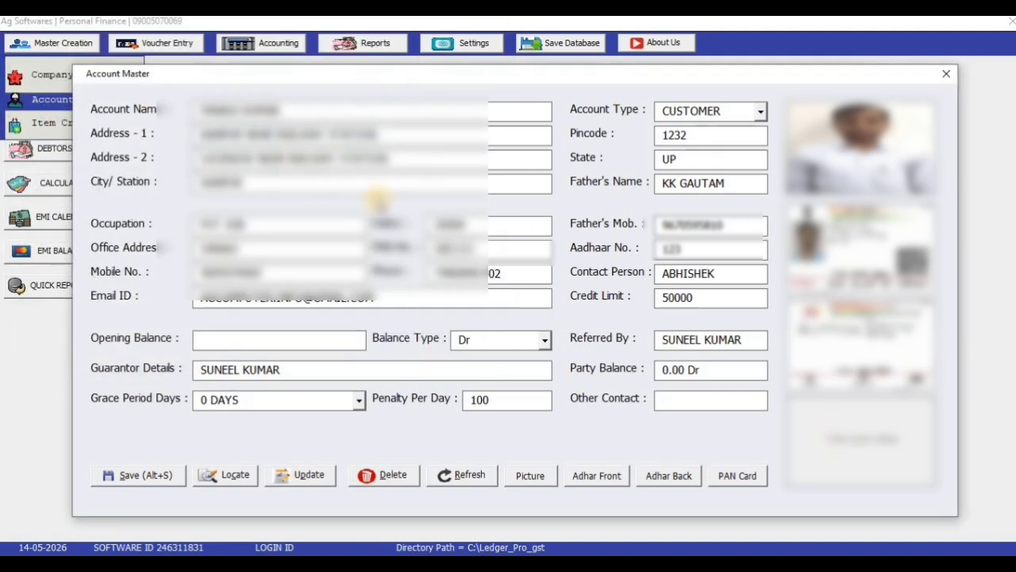
Step: Load the PAN card image from the PAN folder
left_click(856, 441)
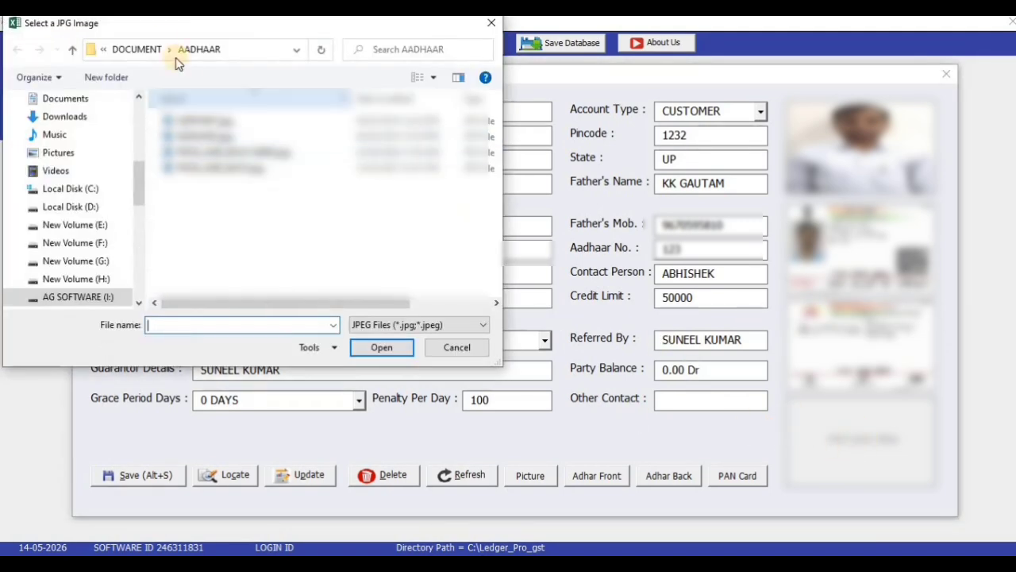
left_click(153, 55)
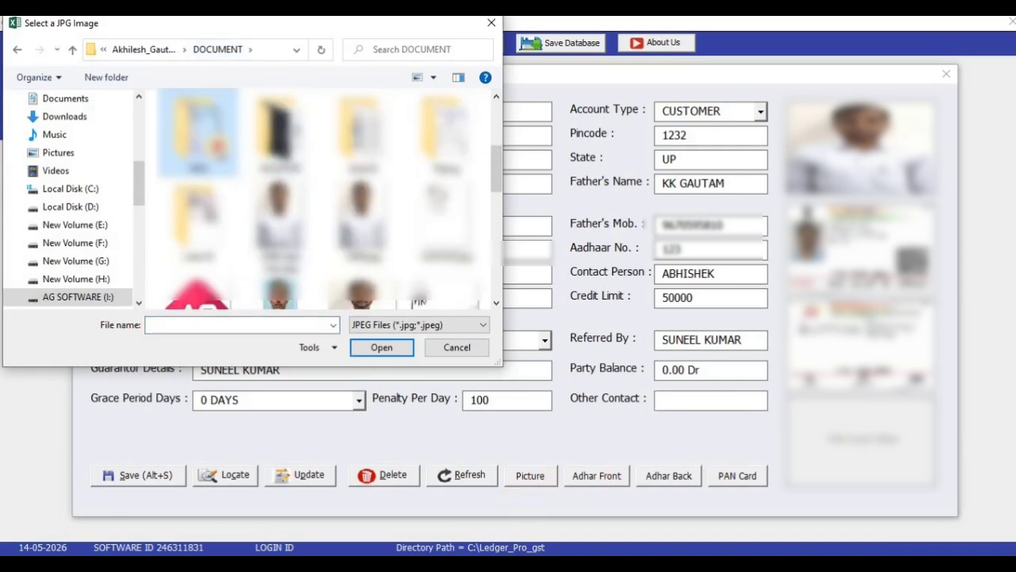
double_click(213, 144)
double_click(211, 128)
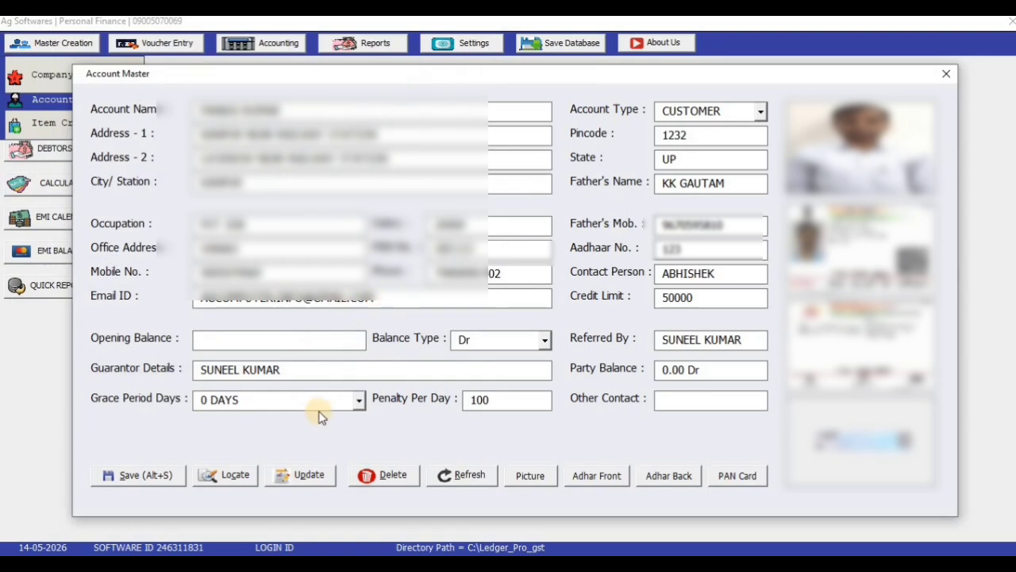
Step: Save the new customer account, close the Account Master and save the database
left_click(138, 473)
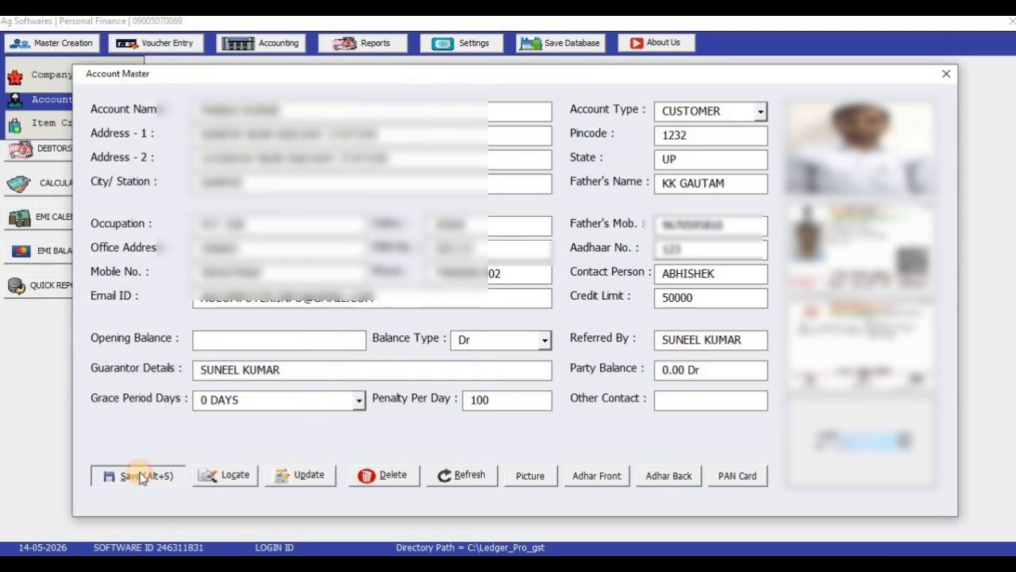
left_click(548, 346)
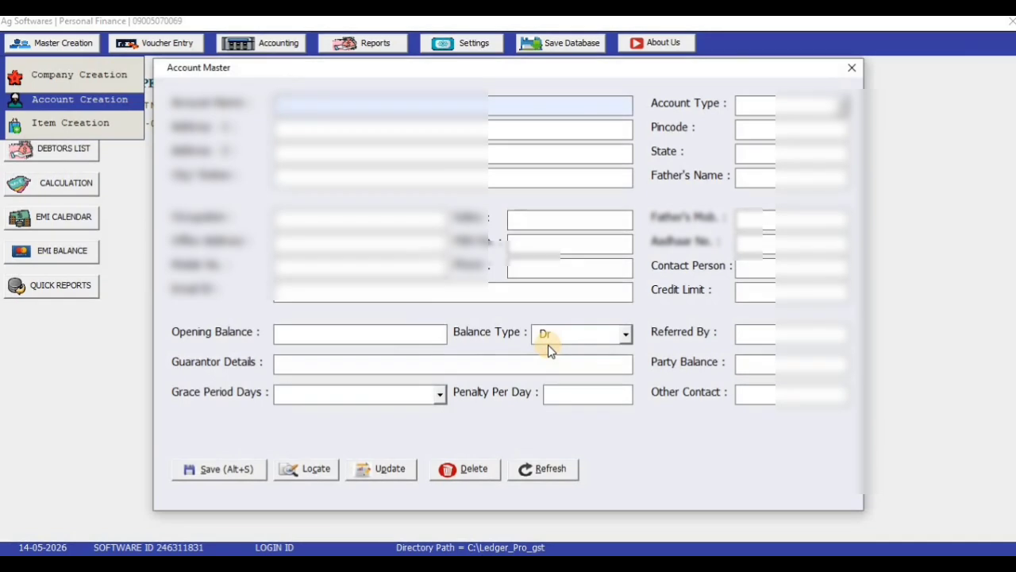
left_click(852, 68)
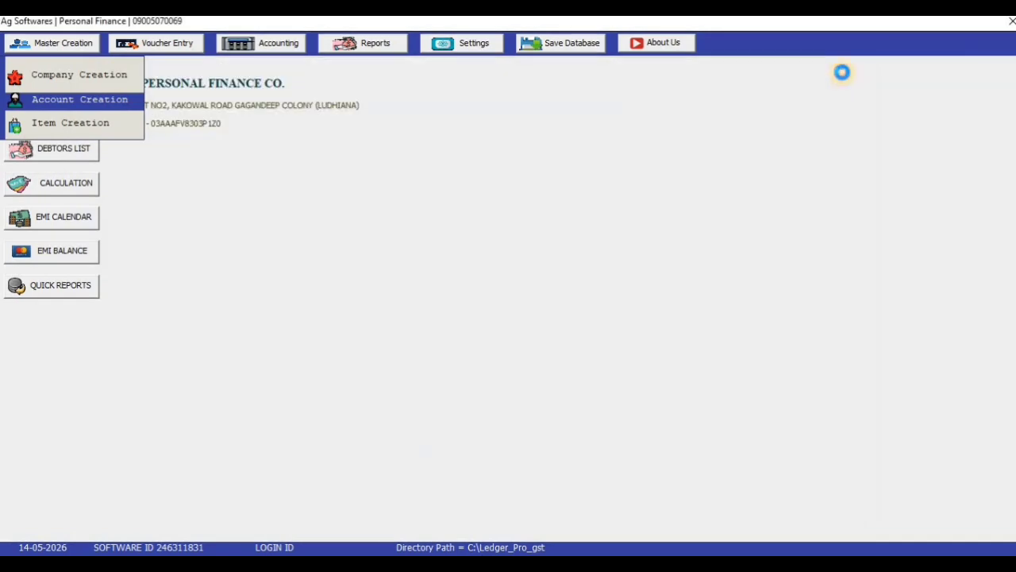
left_click(561, 48)
left_click(587, 342)
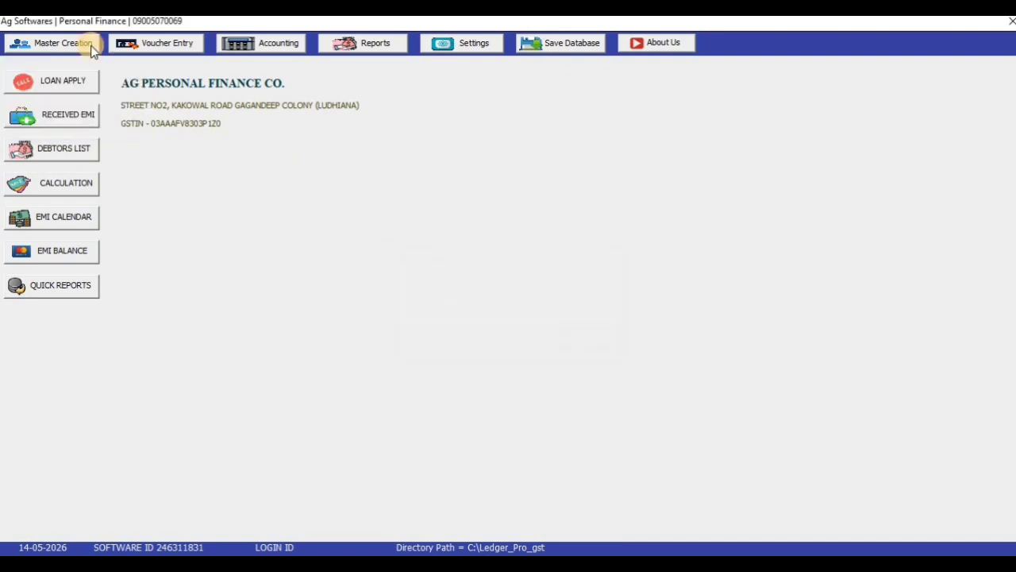
left_click(63, 44)
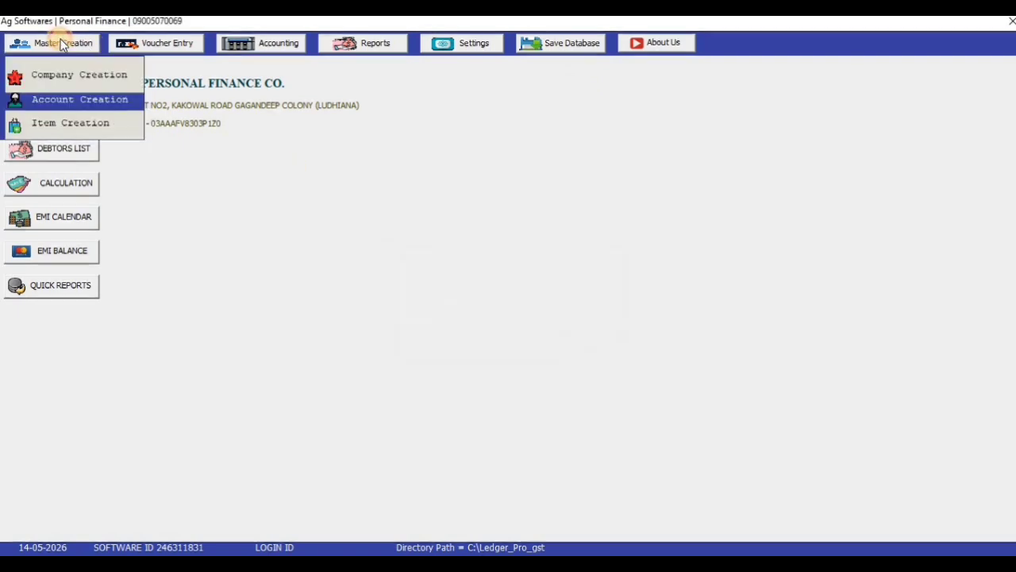
left_click(76, 103)
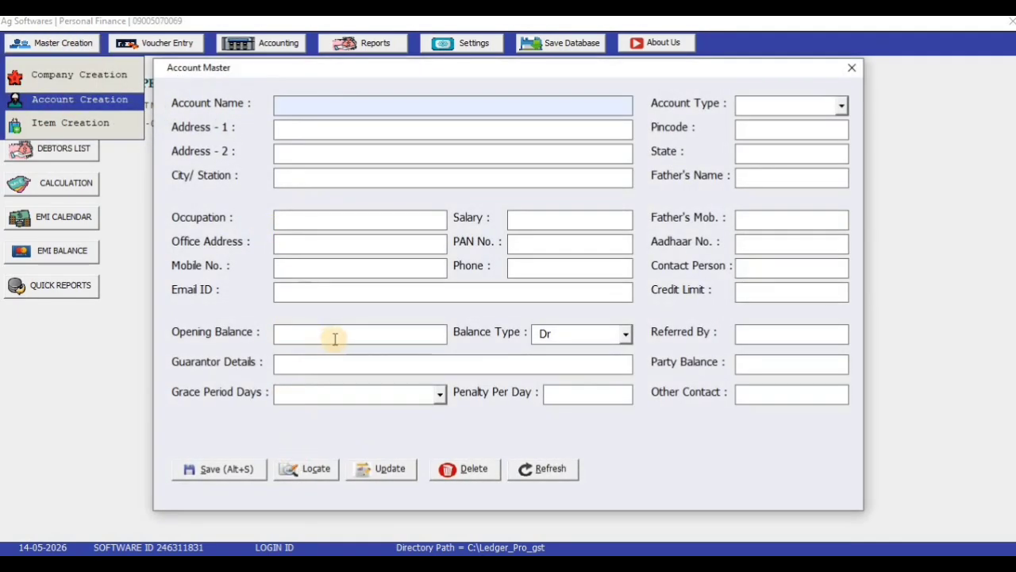
left_click(317, 480)
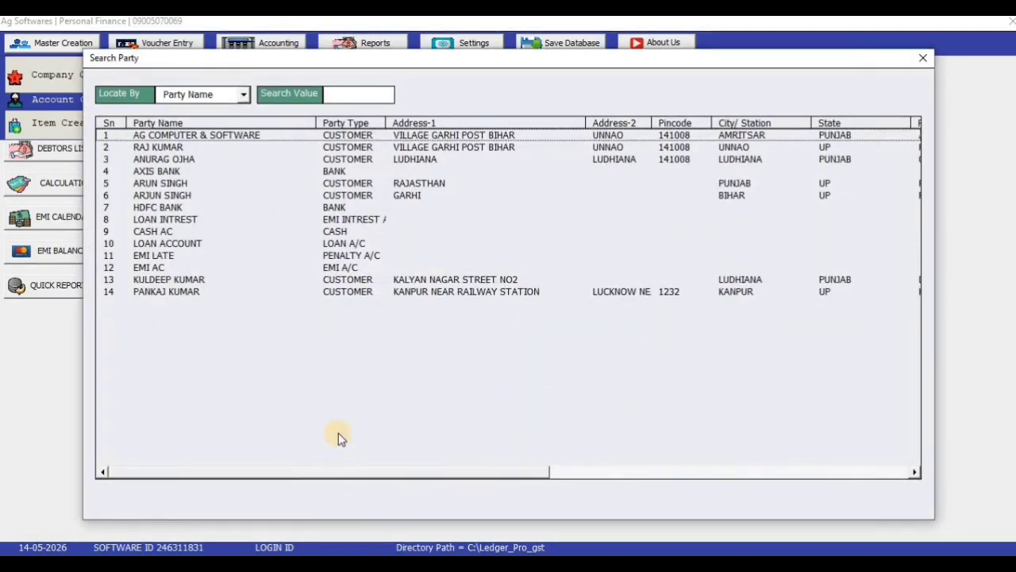
left_click(244, 94)
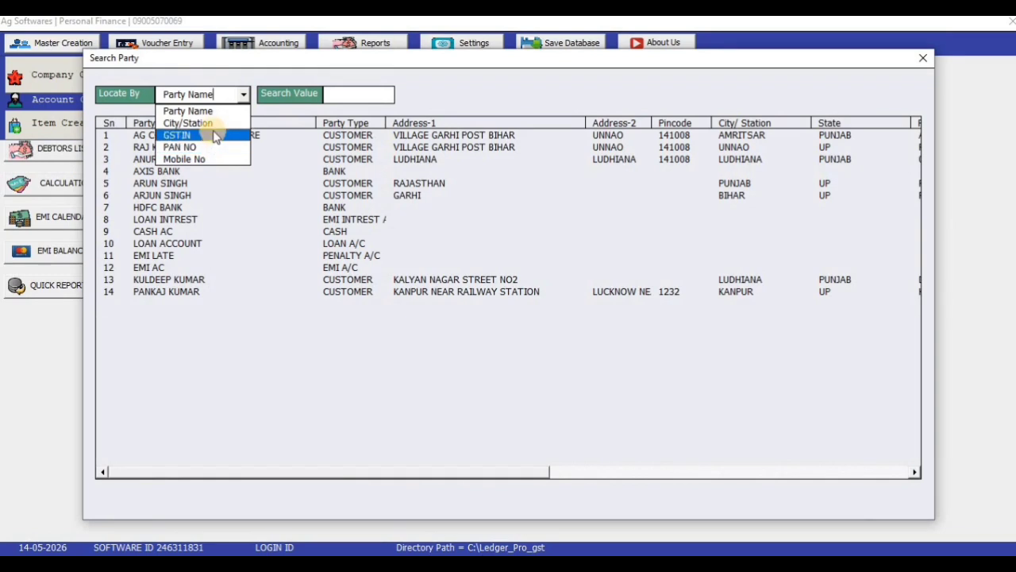
left_click(284, 79)
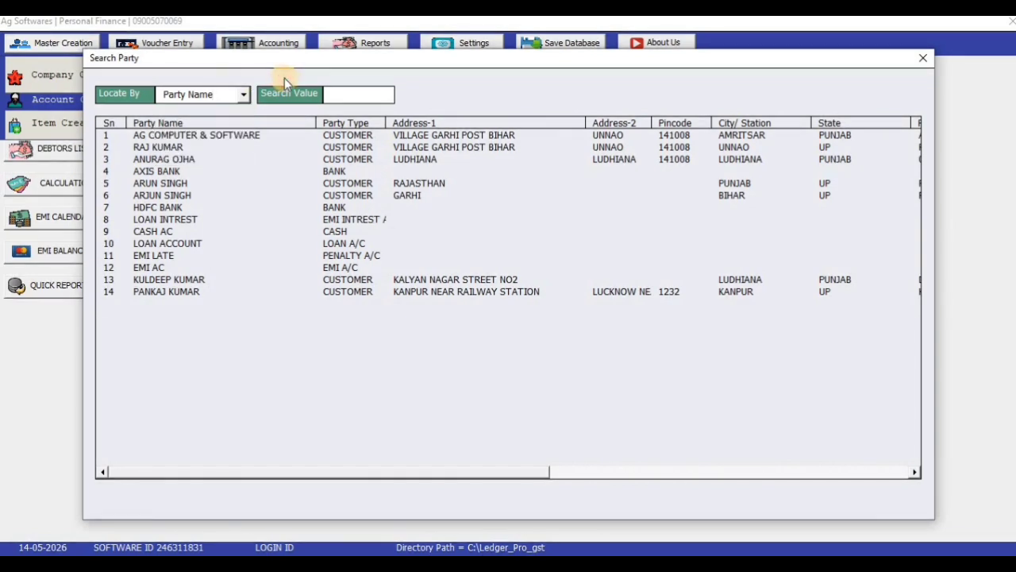
double_click(169, 294)
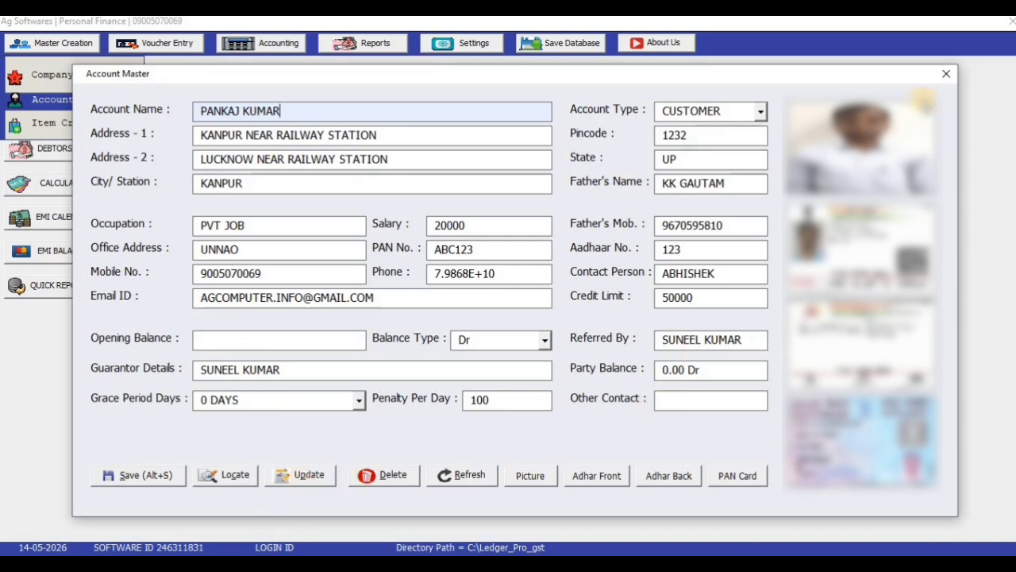
left_click(945, 77)
left_click(68, 42)
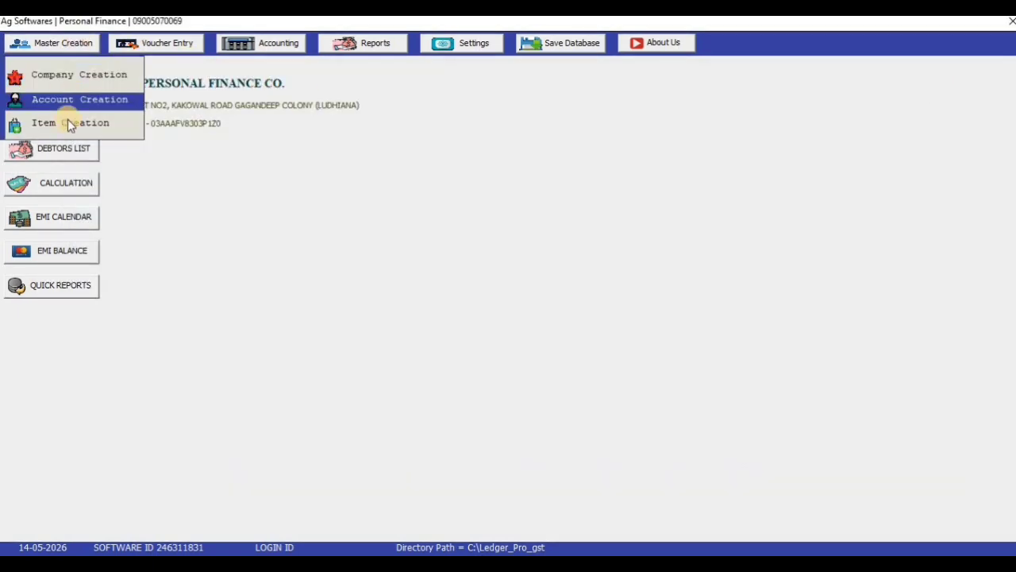
left_click(68, 121)
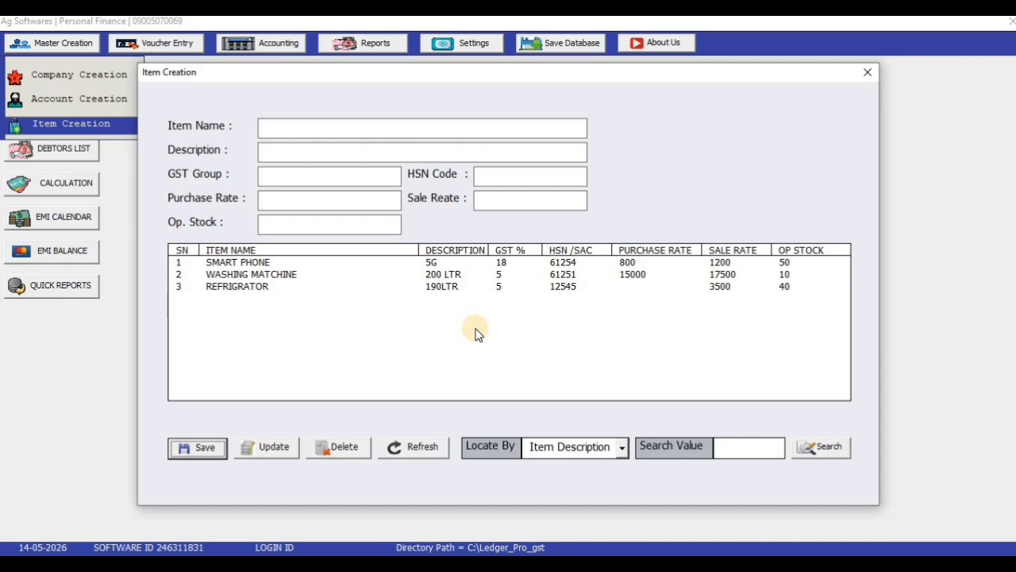
left_click(280, 265)
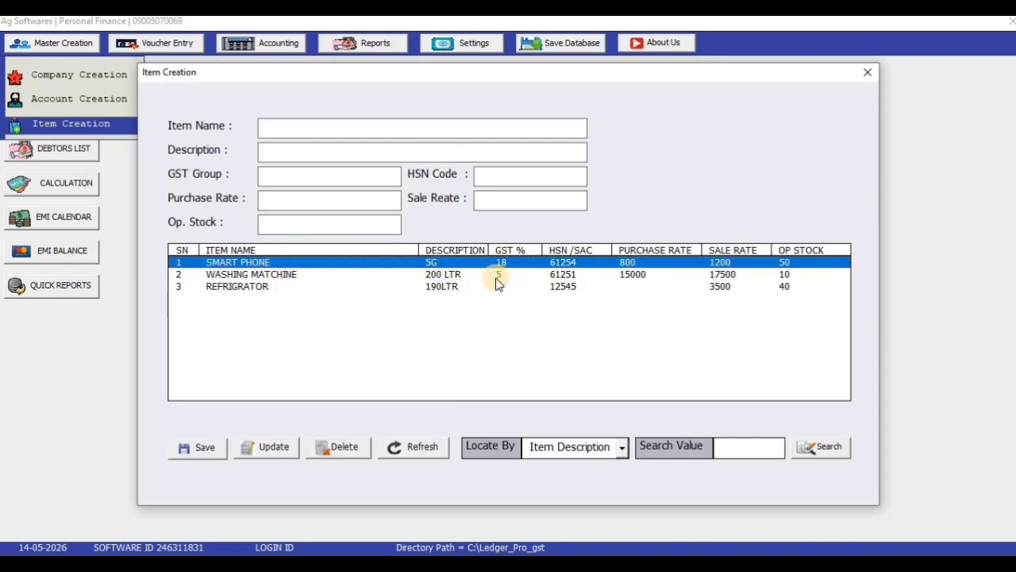
left_click(497, 276)
left_click(493, 286)
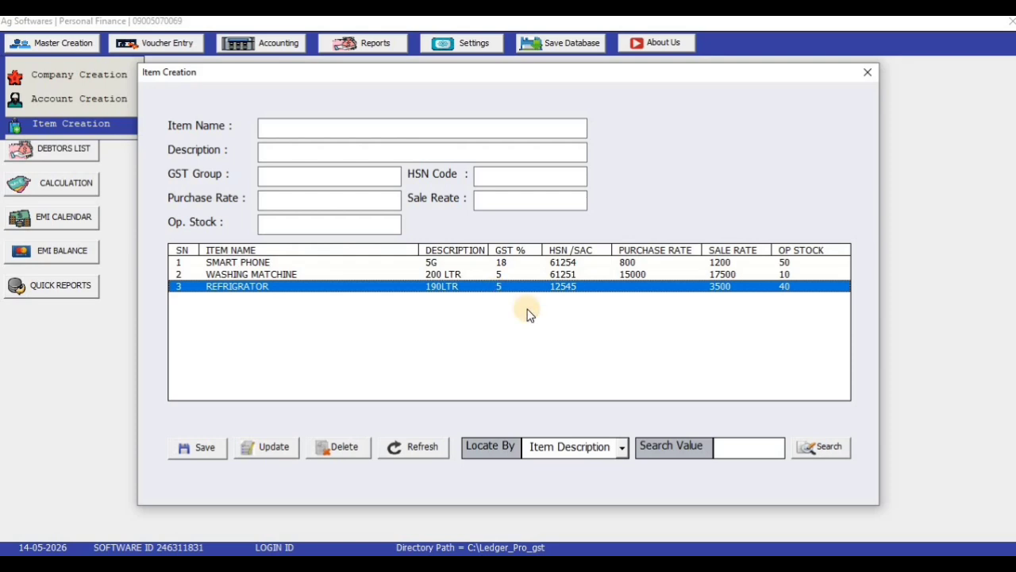
left_click(866, 73)
left_click(55, 43)
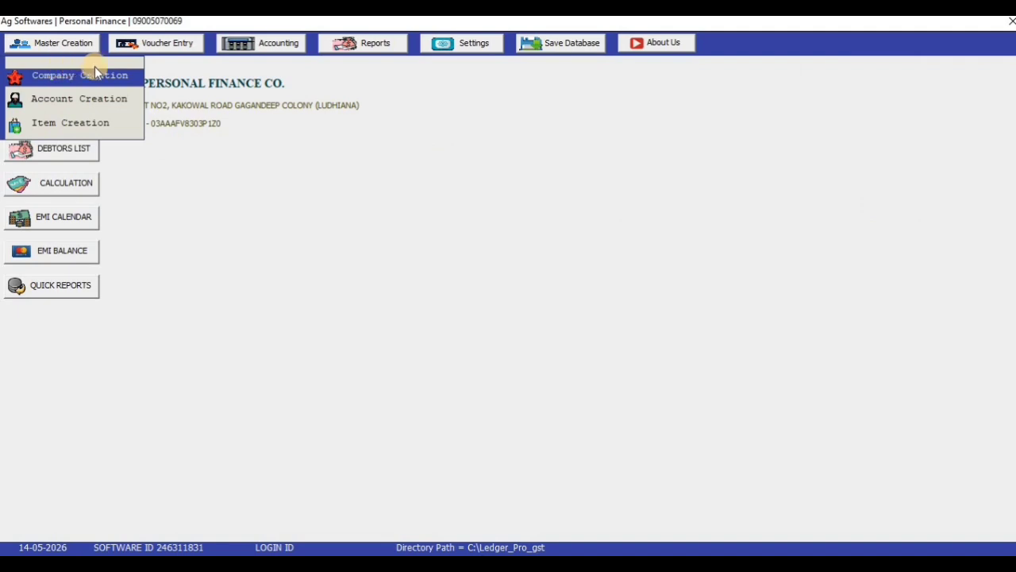
Step: Start a new Loan Application and fill it from the customer account in row 14
left_click(177, 43)
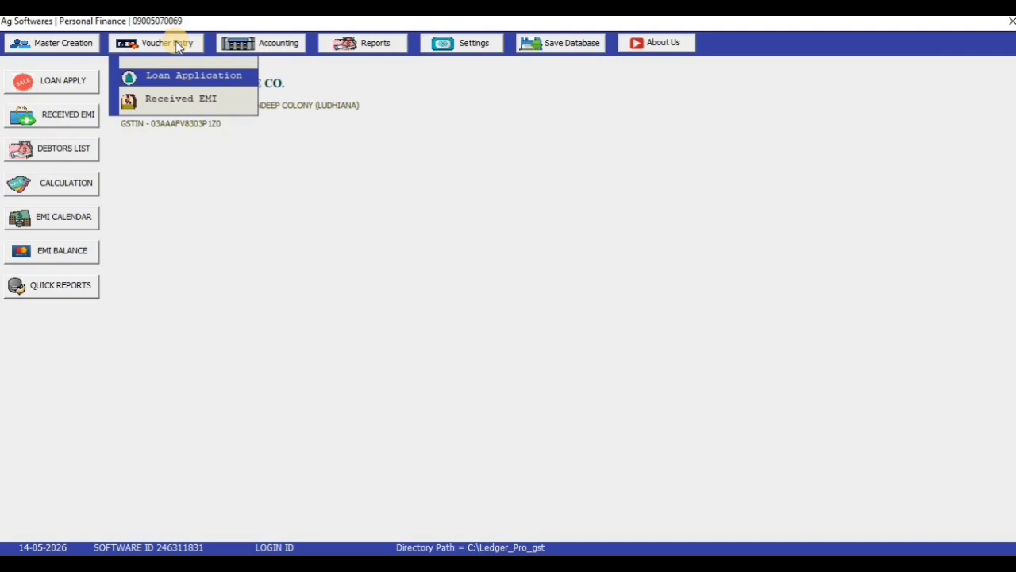
left_click(187, 79)
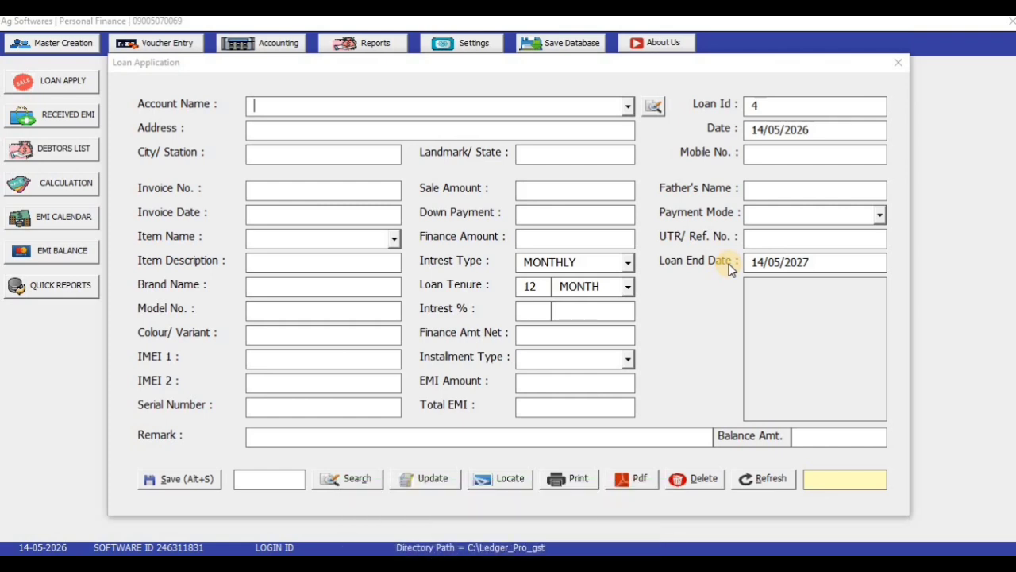
left_click(655, 109)
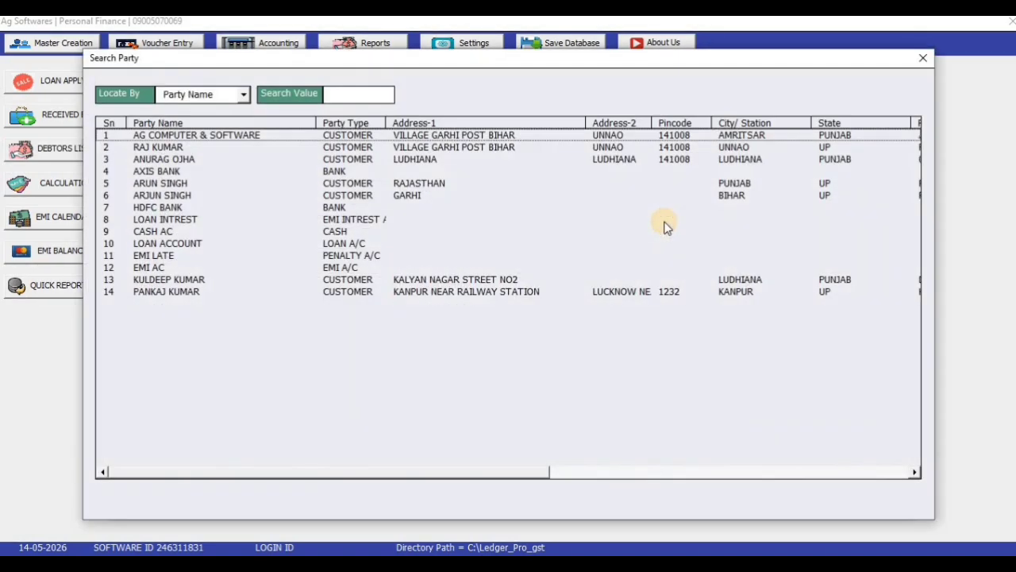
left_click(230, 291)
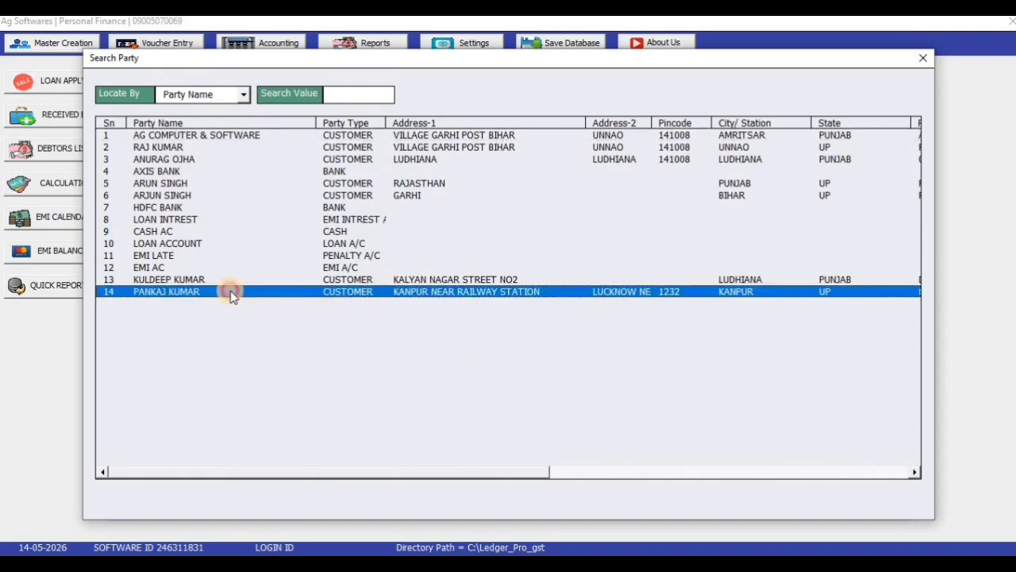
double_click(331, 293)
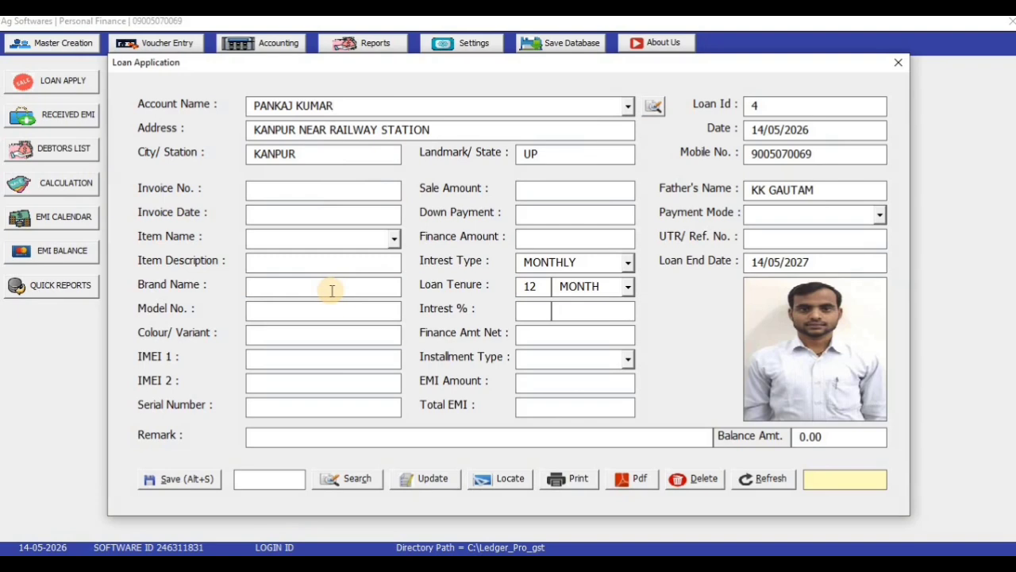
Step: Enter invoice number 12 dated 14/05/2026 with SMART PHONE as the financed item
left_click(328, 194)
type("NA")
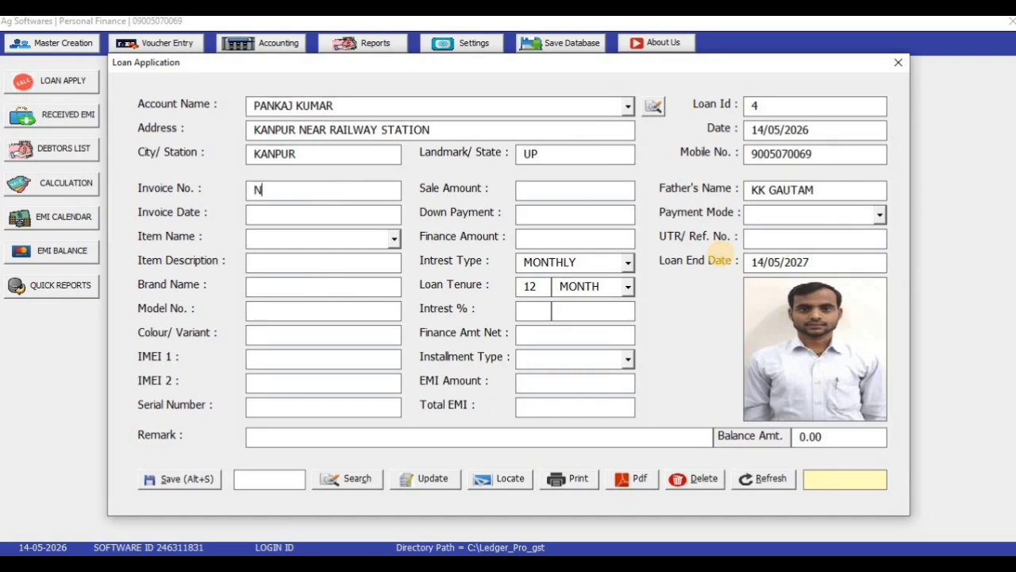
key("BackSpace")
key("BackSpace")
type("12")
key("Tab")
type("14/05/2026")
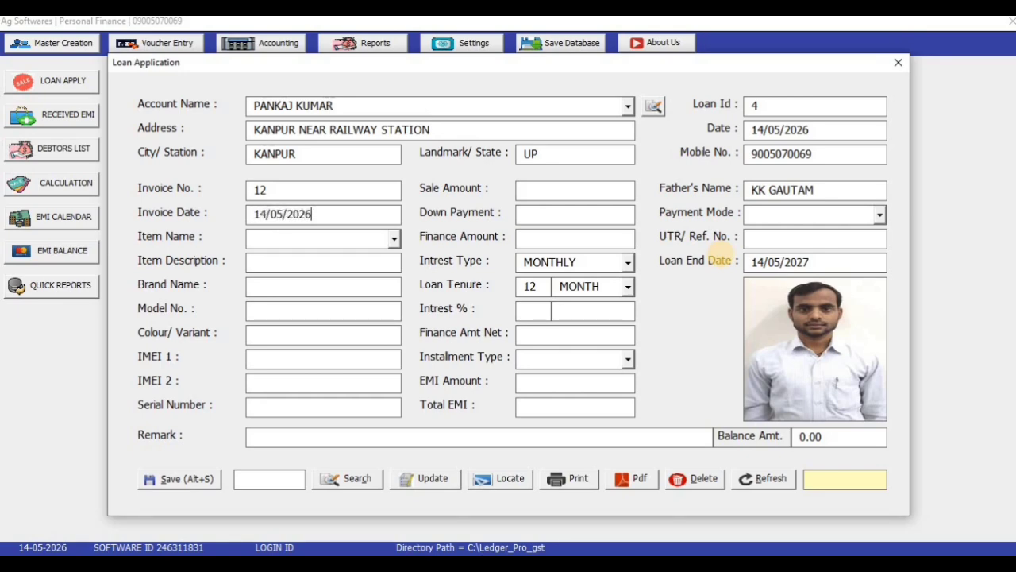
key("Tab")
left_click(394, 237)
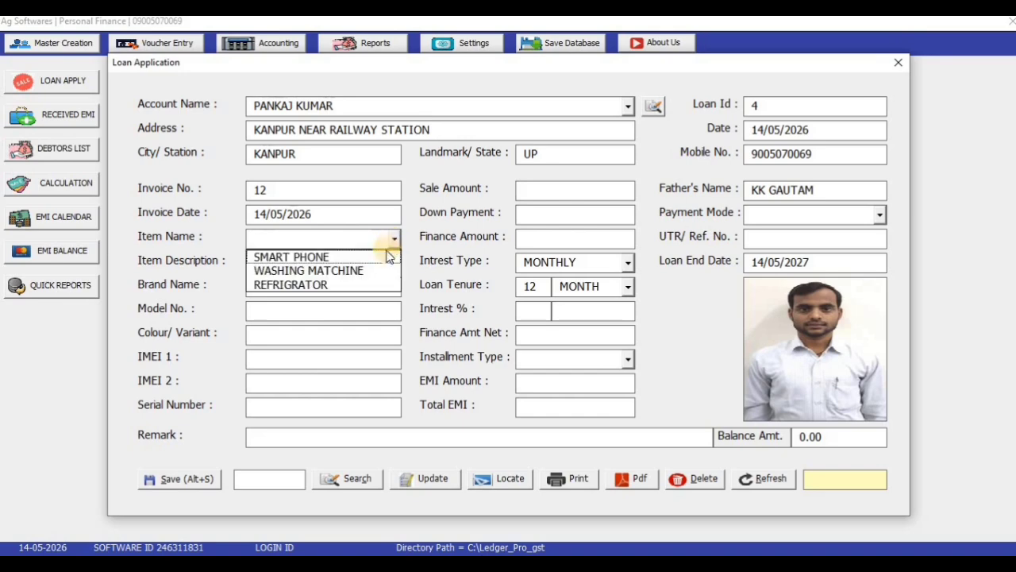
left_click(373, 257)
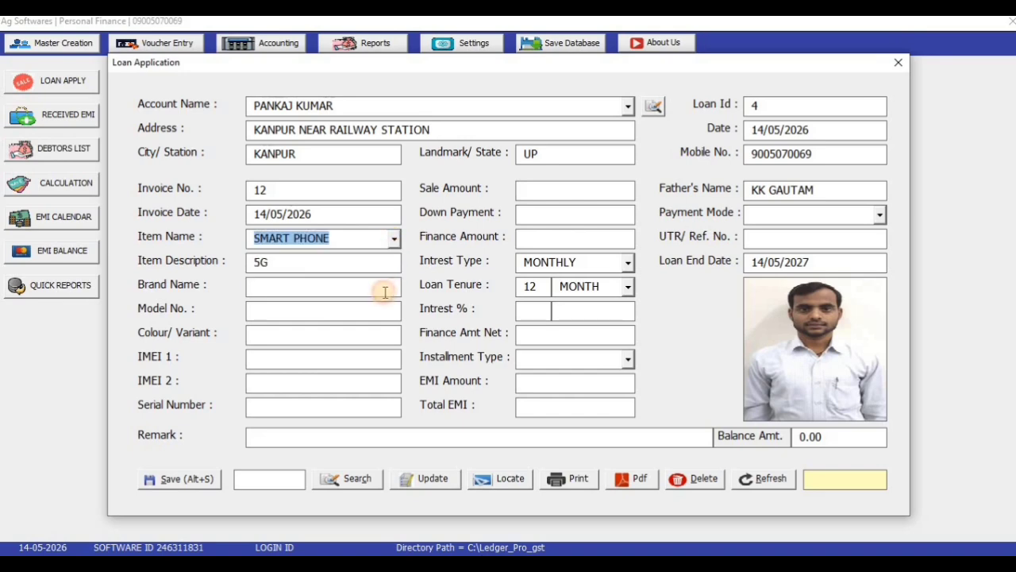
left_click(324, 282)
Step: Enter brand VIVO, model Y31, colour WHITE, 8GB/128GB variant and the IMEI numbers
type("VIVO")
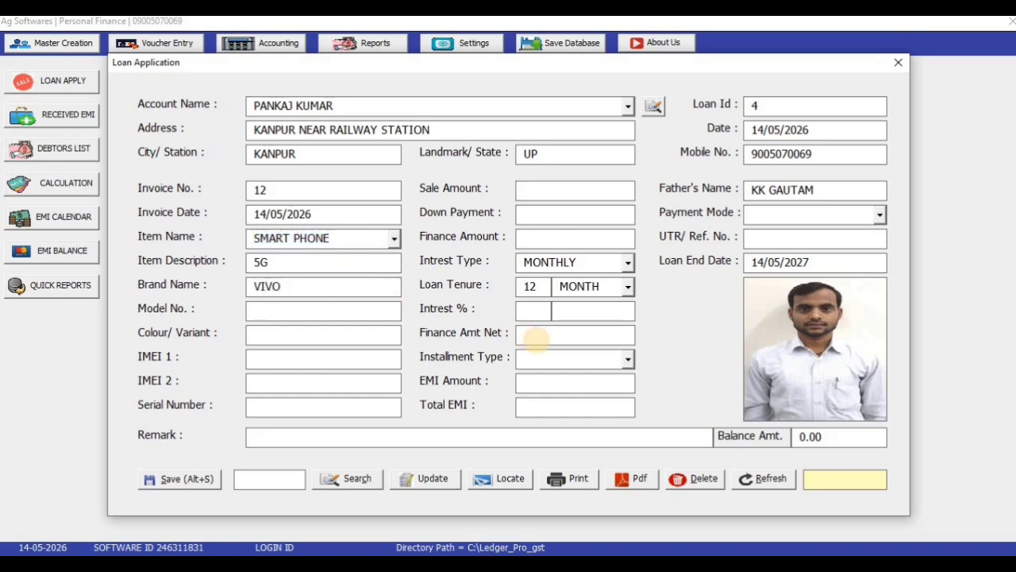
key("Tab")
type("Y31")
type("WHITE")
type(" 4")
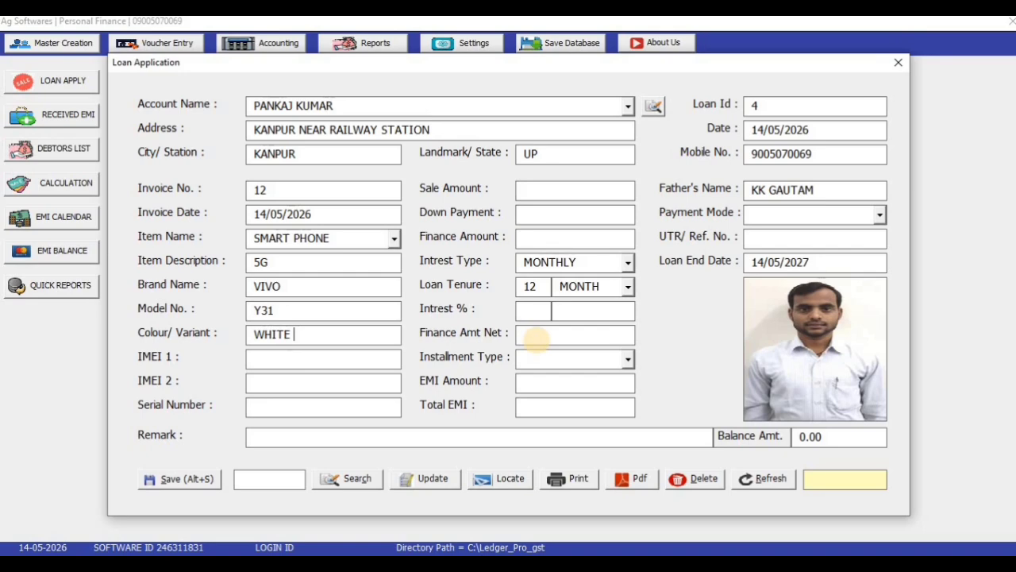
key("BackSpace")
type("8GB/128GB")
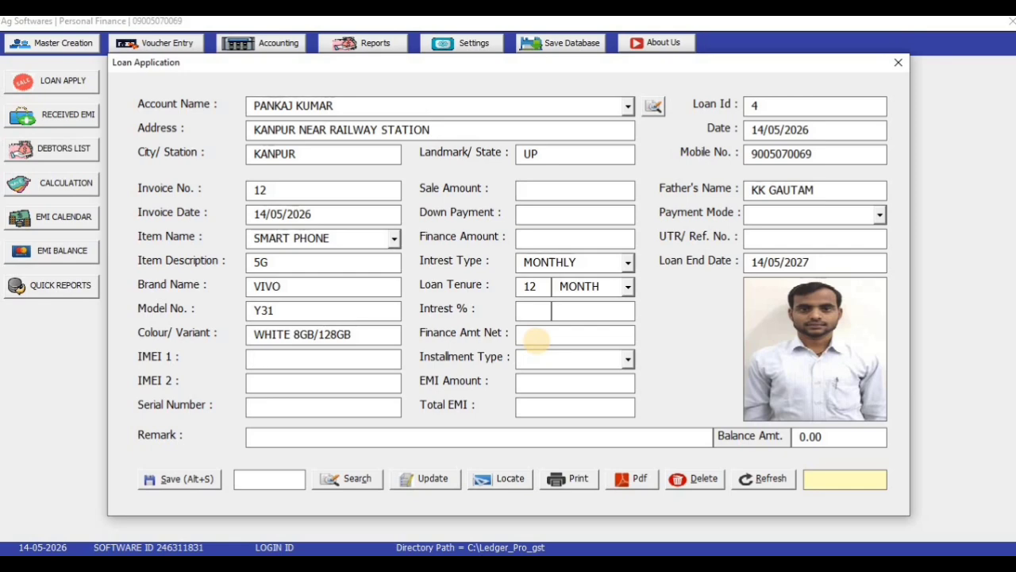
type("123456")
key("Return")
type("123")
Step: Set the sale amount to 28000 and the down payment to 3000
key("Tab")
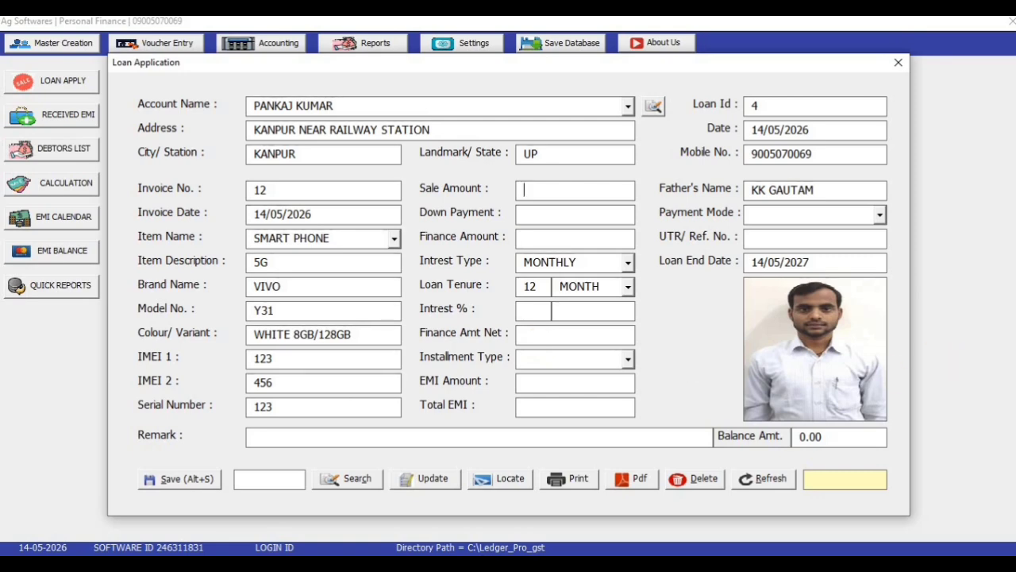
type("28000")
key("Tab")
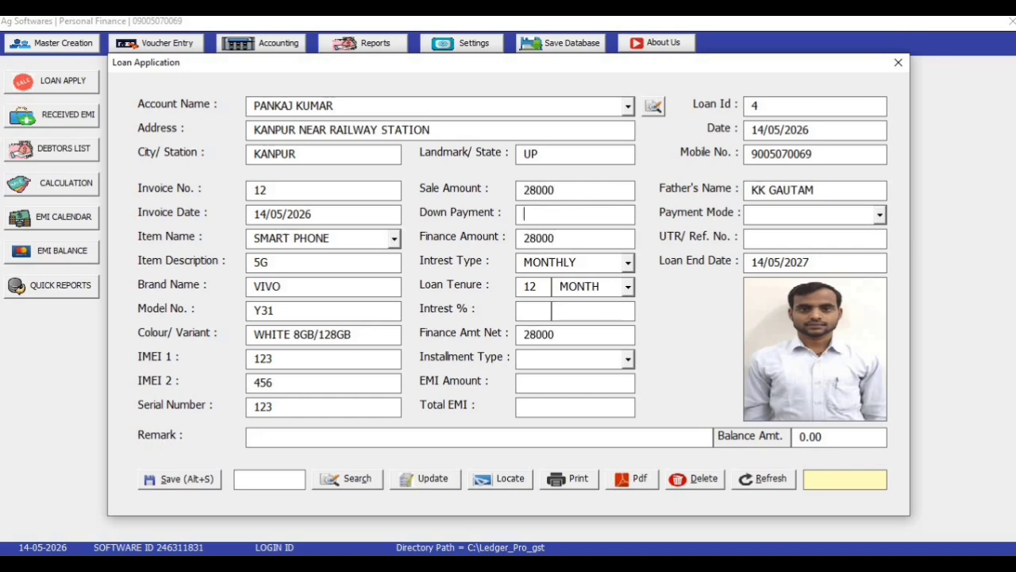
type("0")
key("BackSpace")
type("3000")
key("Tab")
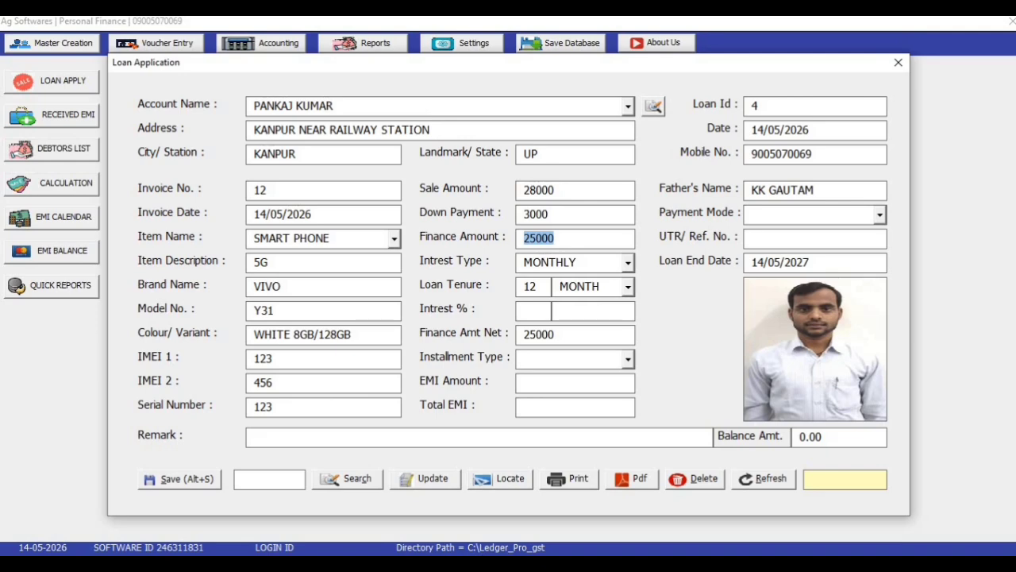
Step: Change the loan tenure from 12 to 6 months and enter a 10% interest rate
key("Tab")
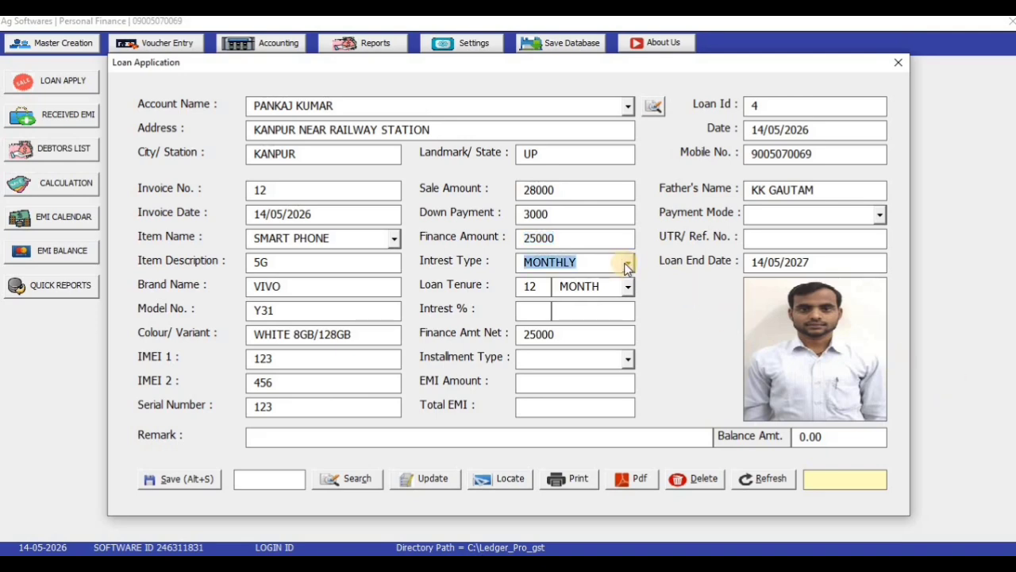
left_click(628, 262)
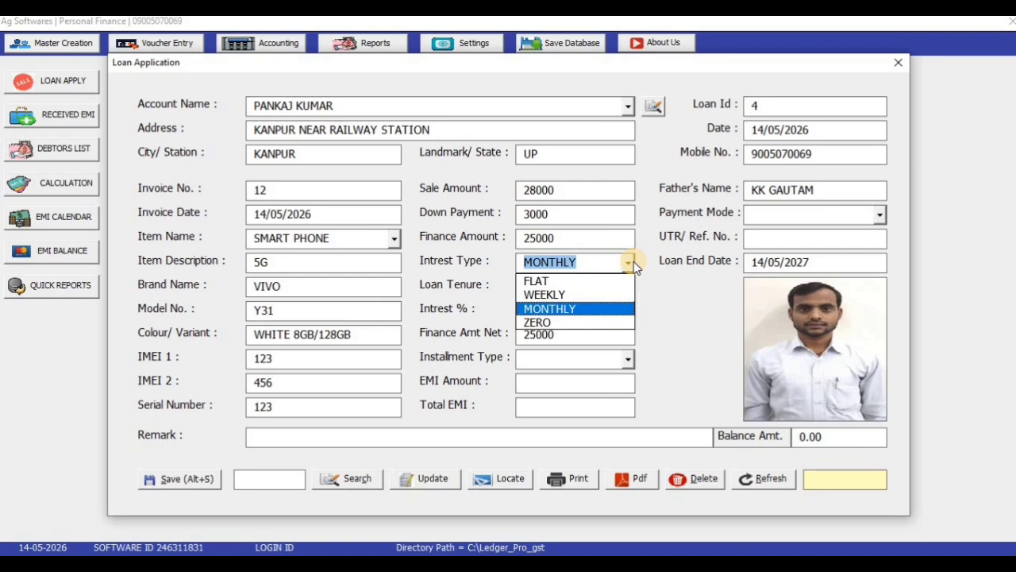
left_click(628, 263)
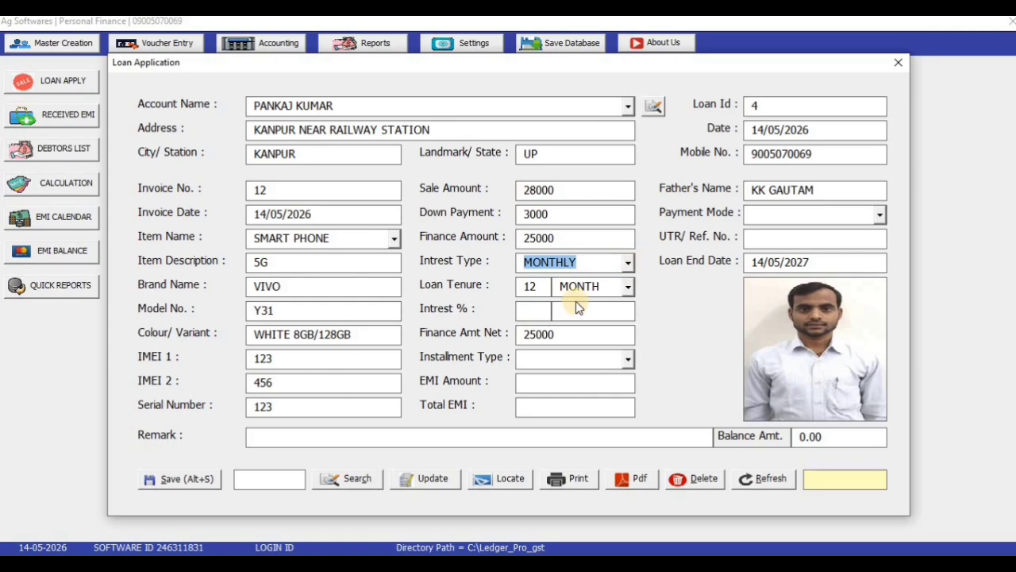
left_click_drag(540, 289, 466, 296)
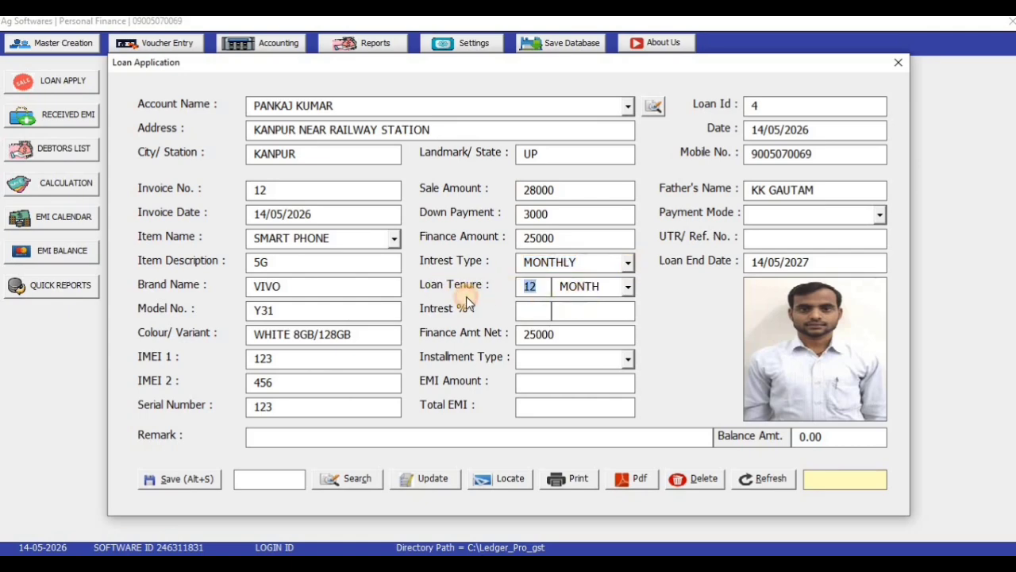
type("6")
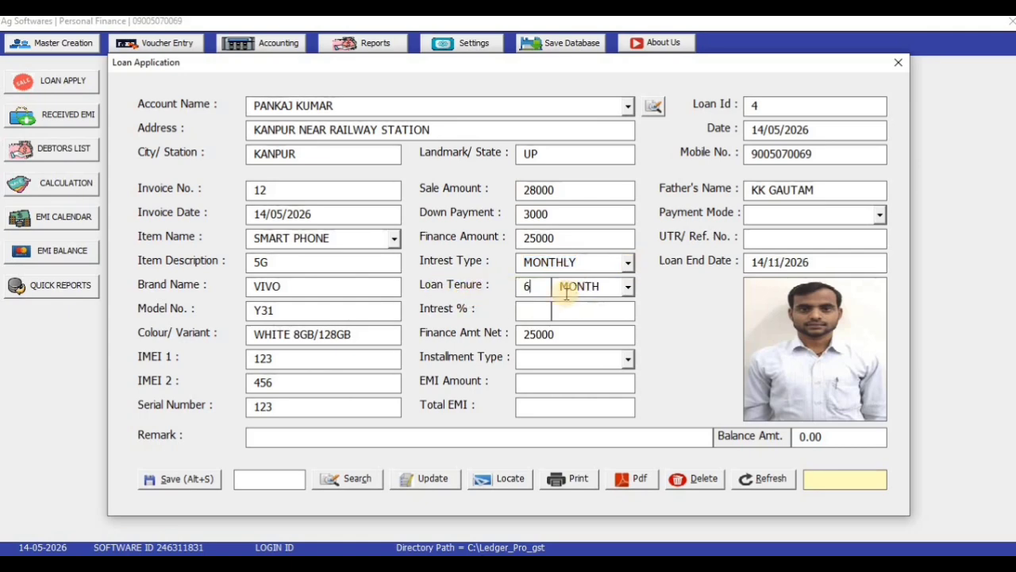
left_click(628, 287)
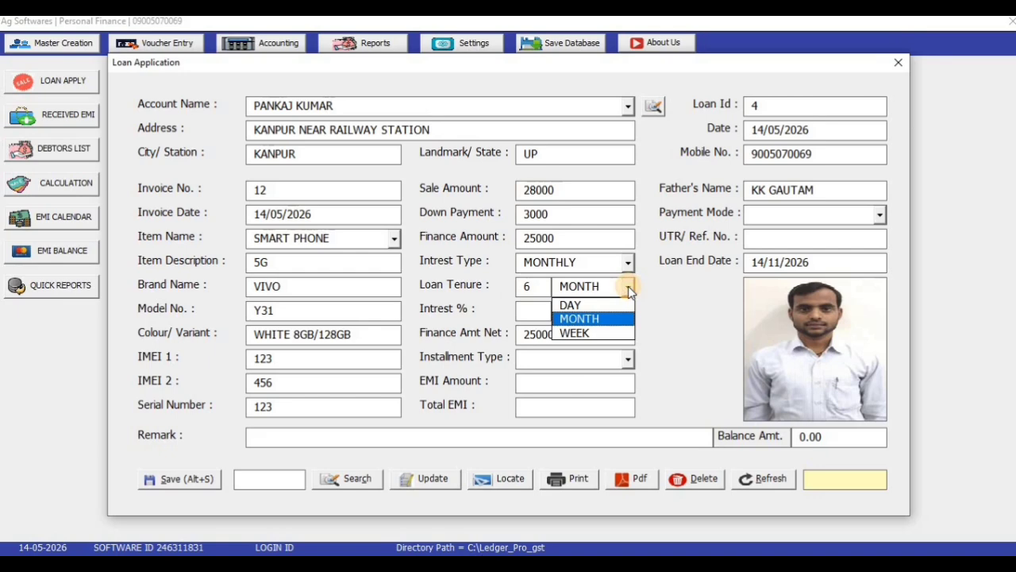
left_click(628, 286)
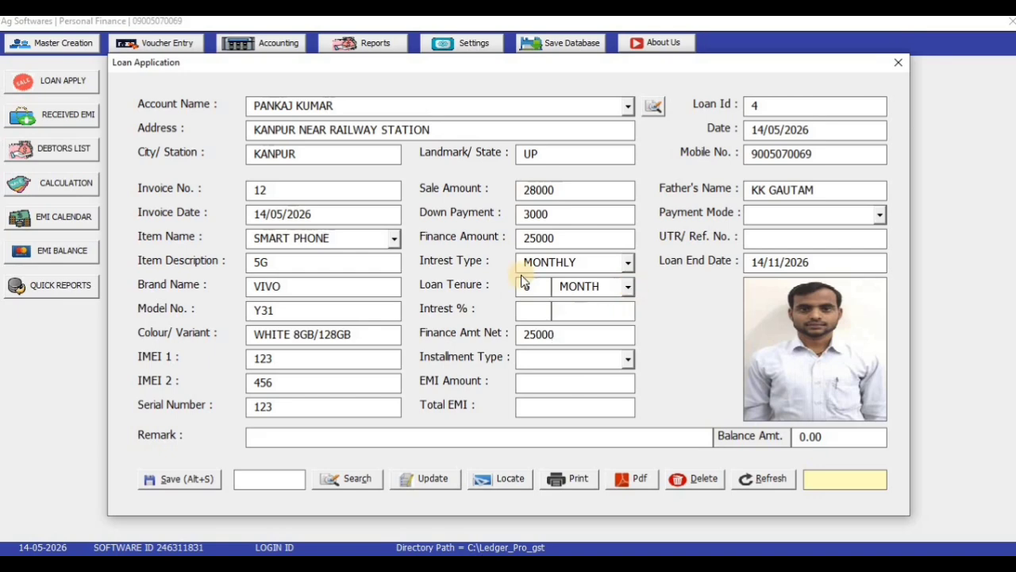
left_click(549, 309)
type("10")
Step: Set the interest type to FLAT, keeping MONTH as the tenure unit
left_click(627, 287)
left_click(590, 305)
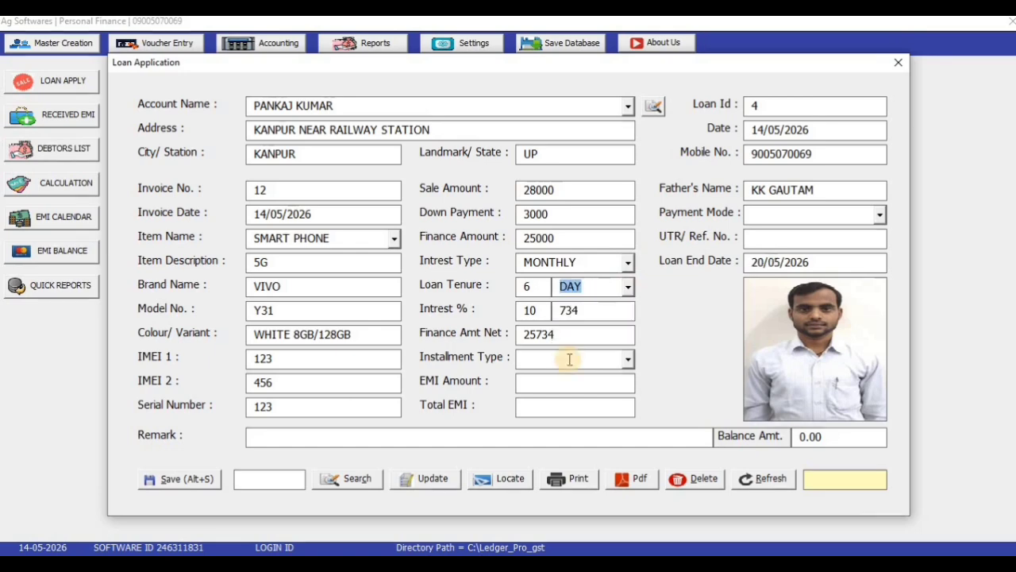
left_click(628, 289)
left_click(588, 305)
left_click(627, 262)
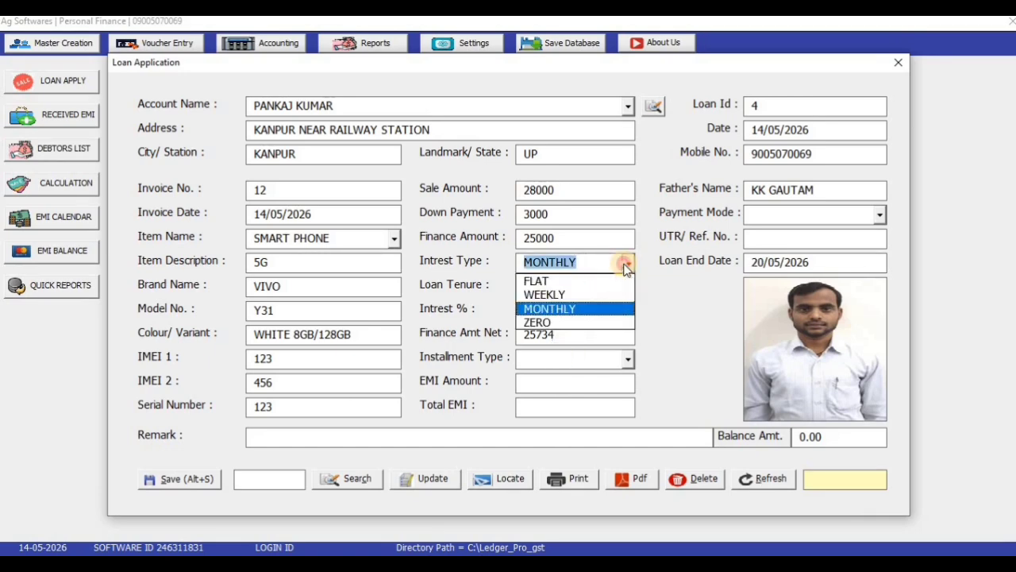
left_click(568, 277)
left_click(628, 287)
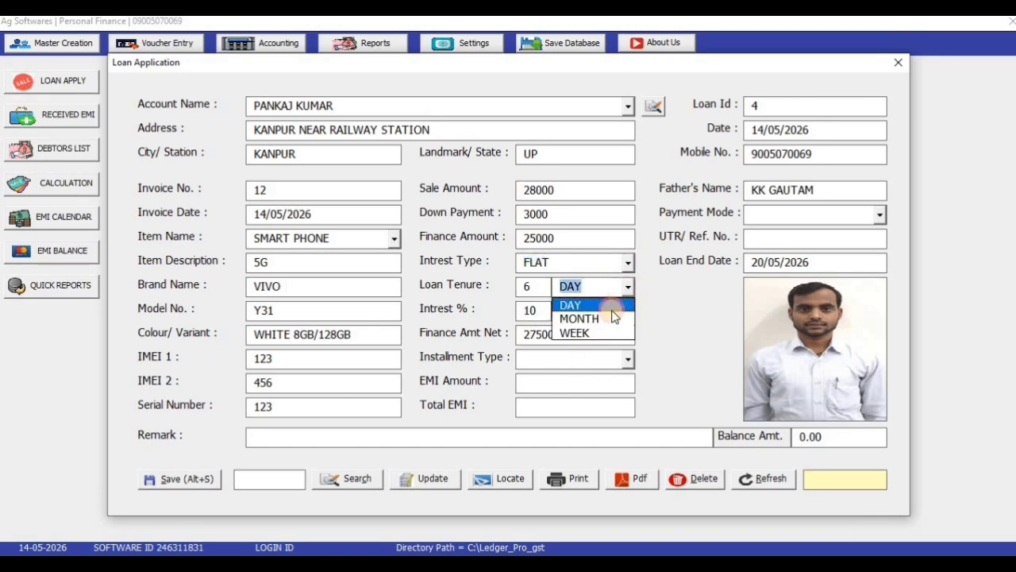
left_click(587, 317)
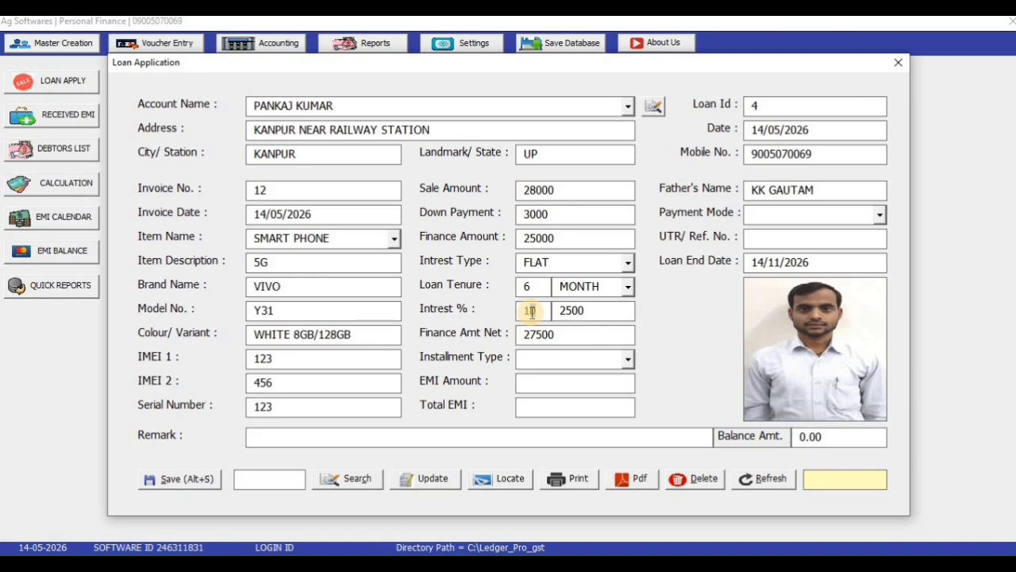
left_click(531, 311)
Step: Clear the 10% rate and enter a fixed interest amount of 2000, correcting an initial 3000
key("BackSpace")
key("BackSpace")
left_click(590, 311)
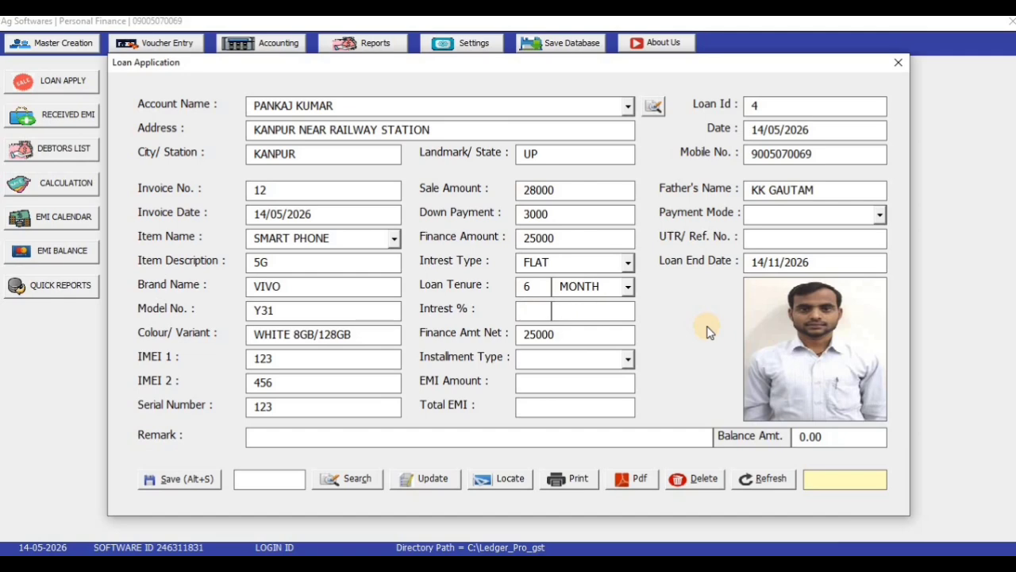
type("3000")
key("Tab")
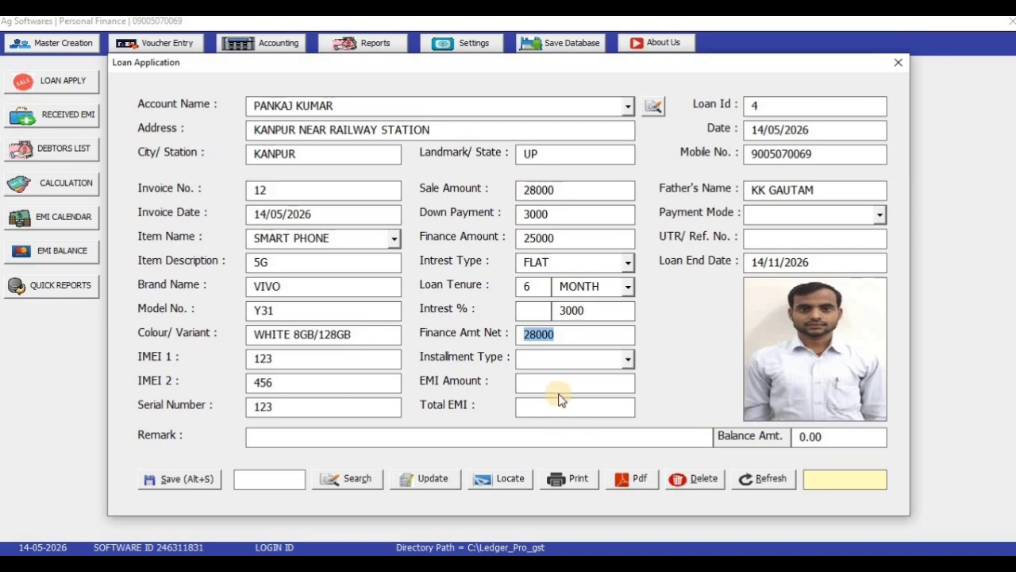
left_click(608, 315)
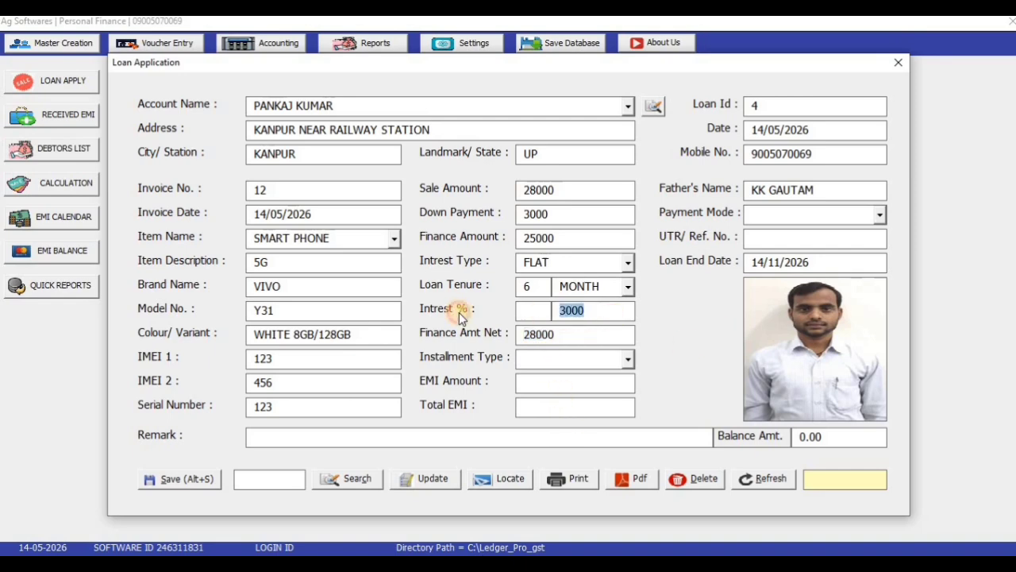
type("2000")
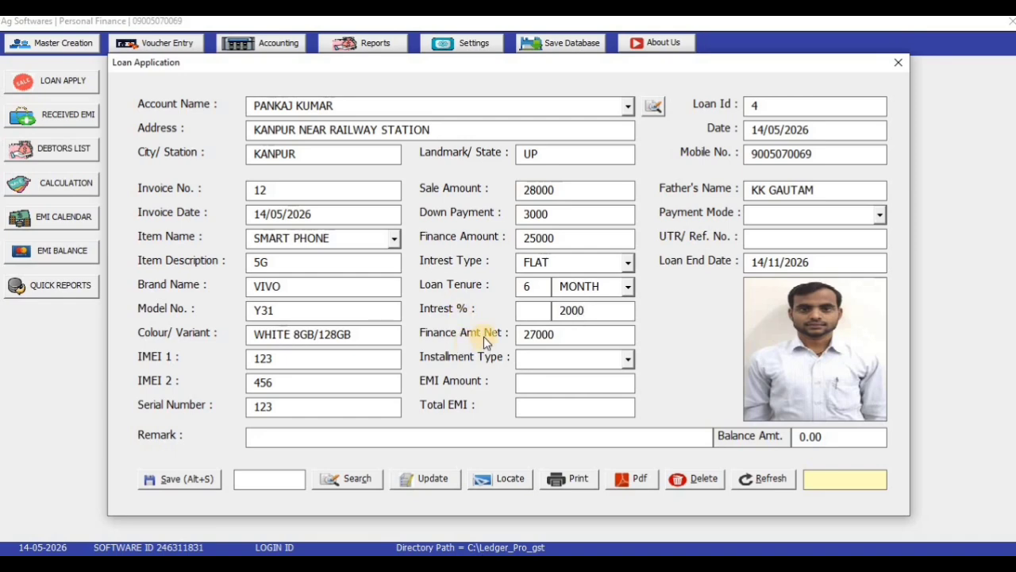
left_click(629, 359)
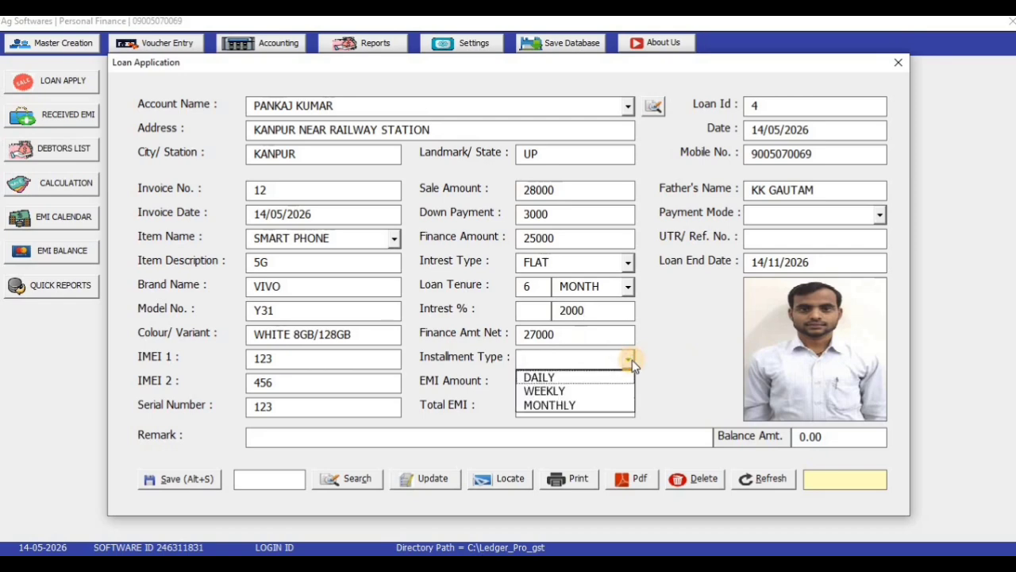
Step: Choose MONTHLY instalments, giving 6 EMIs of 4500, after trying DAILY and WEEKLY
left_click(595, 381)
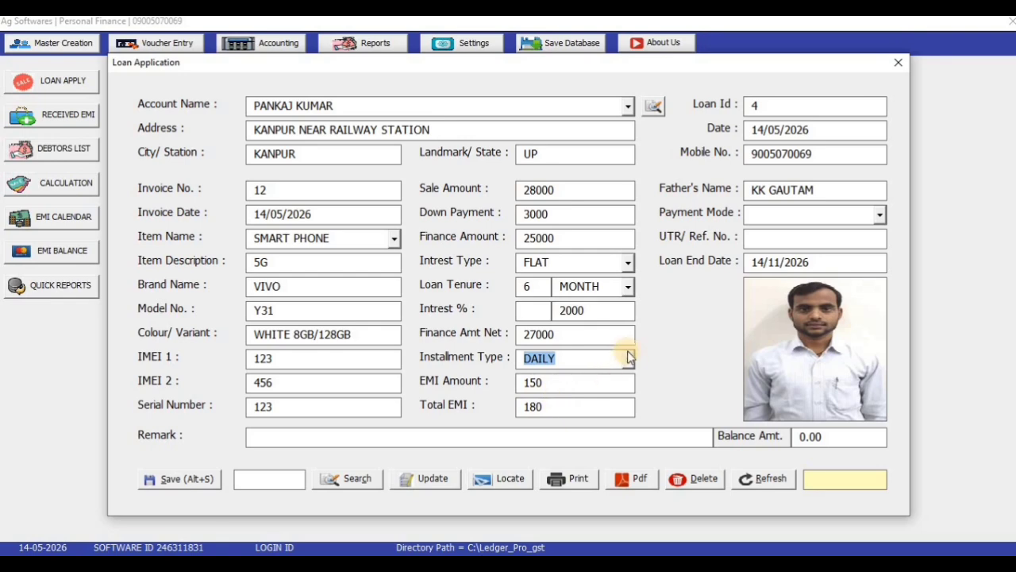
left_click(630, 358)
left_click(616, 388)
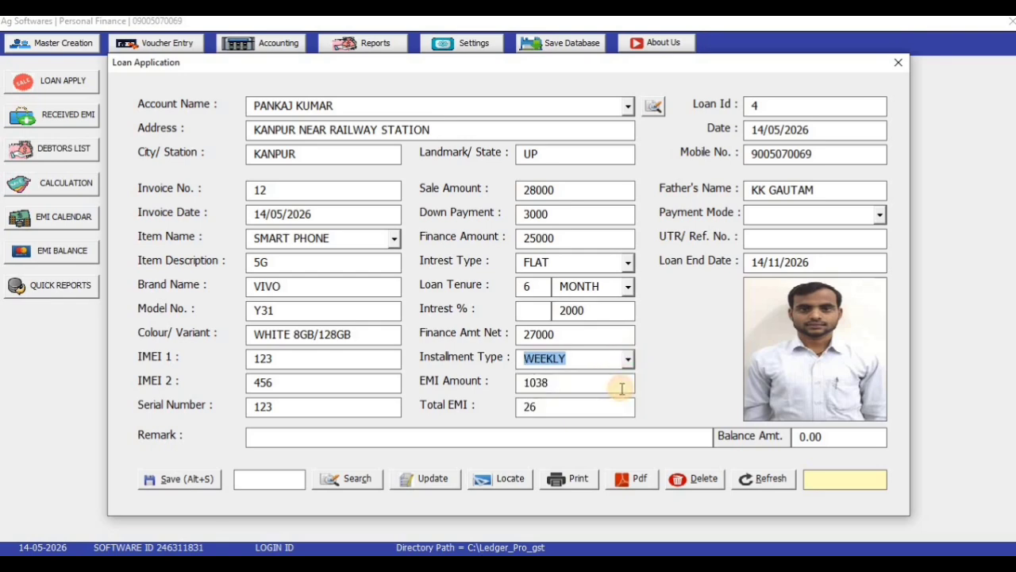
left_click(627, 358)
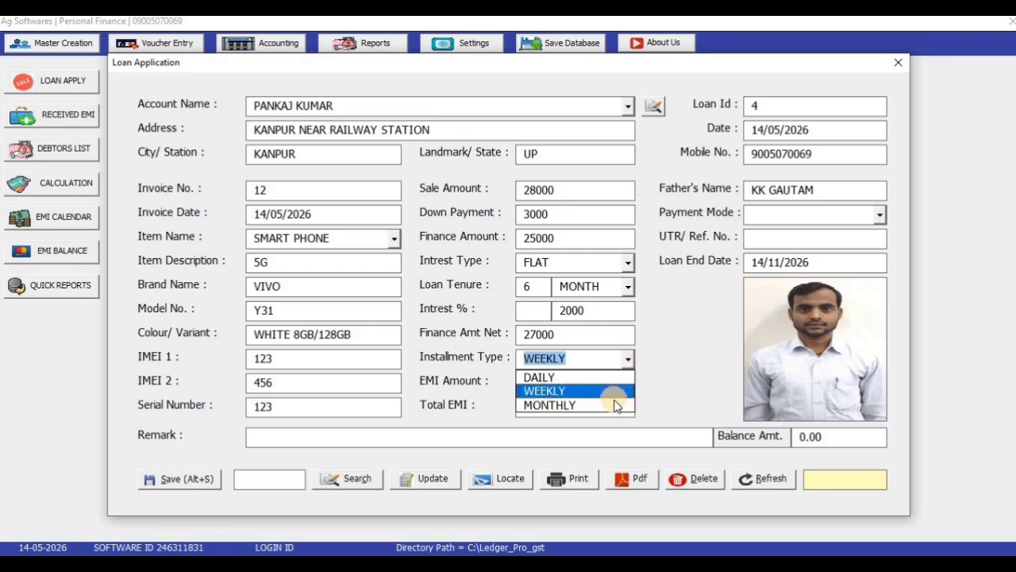
left_click(616, 405)
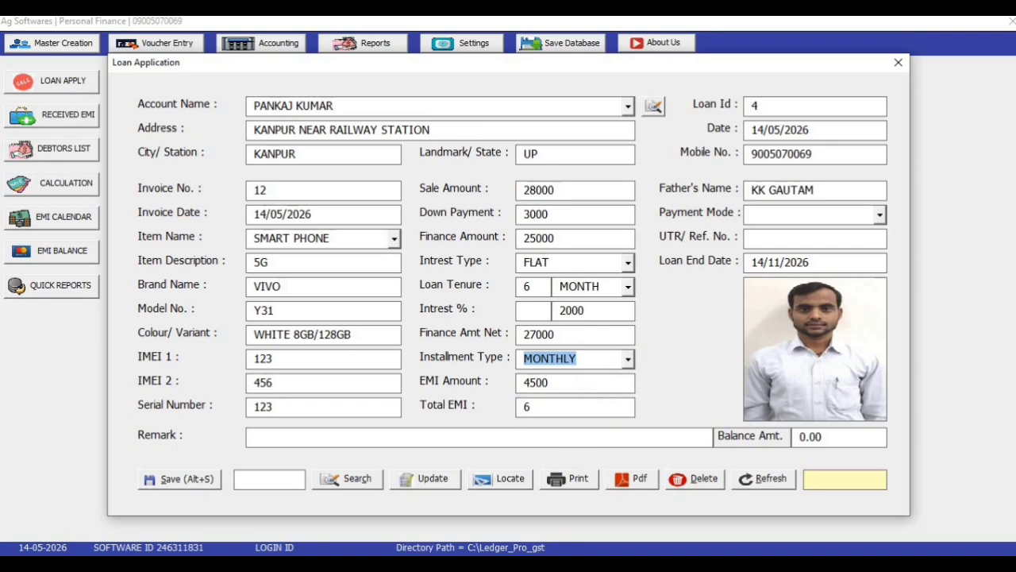
left_click(550, 565)
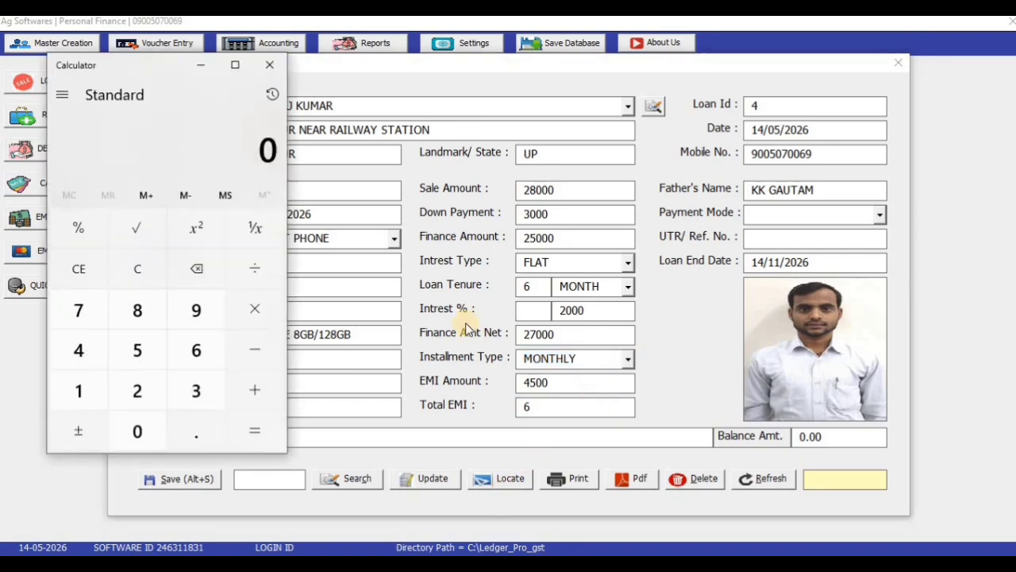
Step: Calculate 27000 / 6 = 4500 in Calculator, then close it
type("270000")
key("Return")
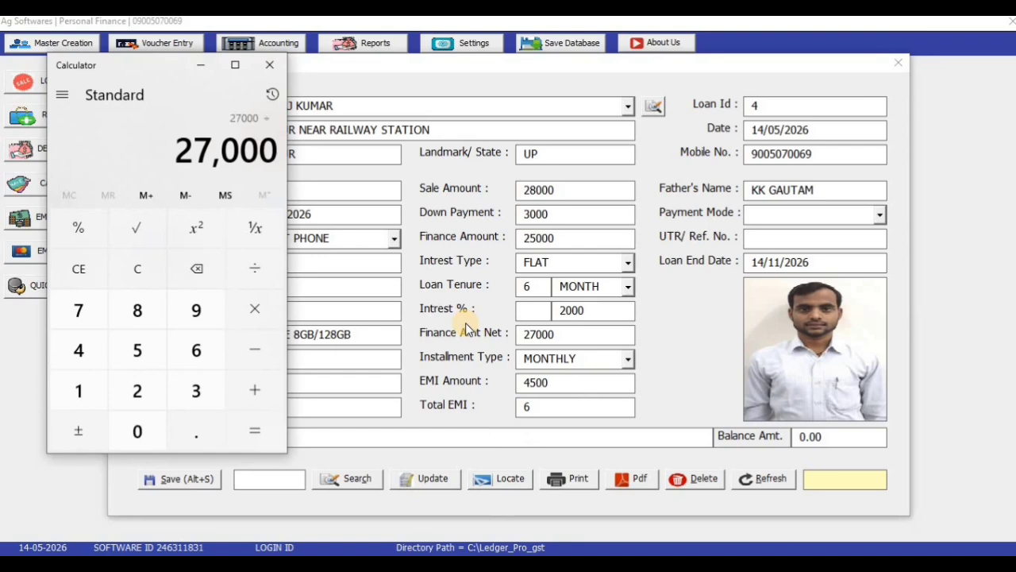
type("/6")
key("Return")
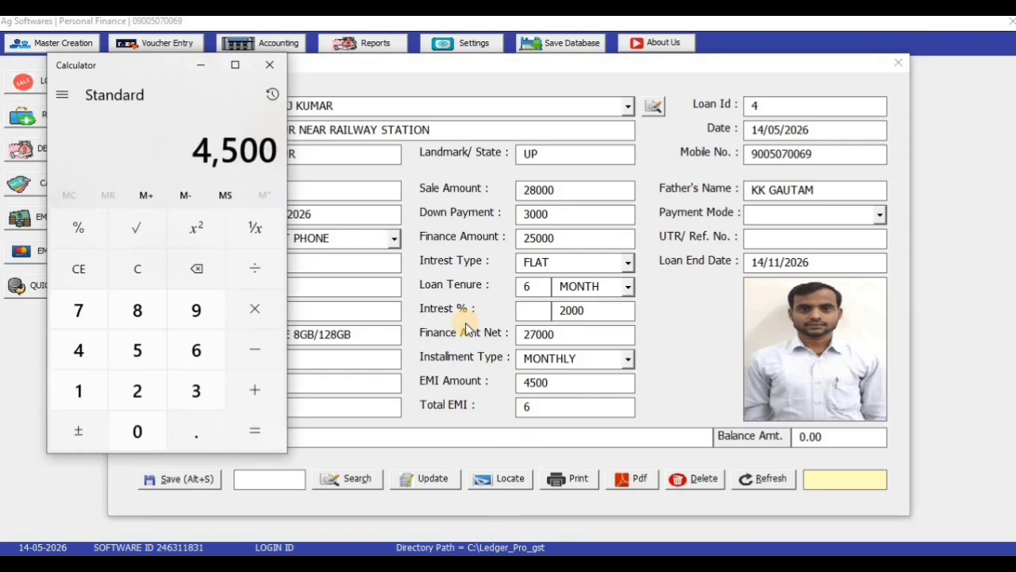
left_click(472, 405)
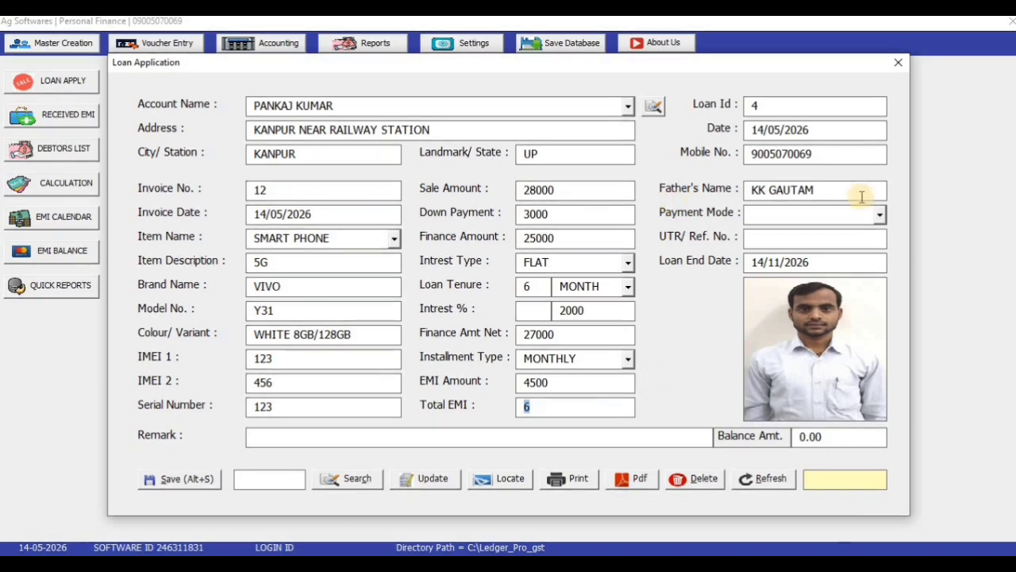
Step: Enter CASH payment mode, reference AG and remark NA for loan 4, then save it
left_click(879, 214)
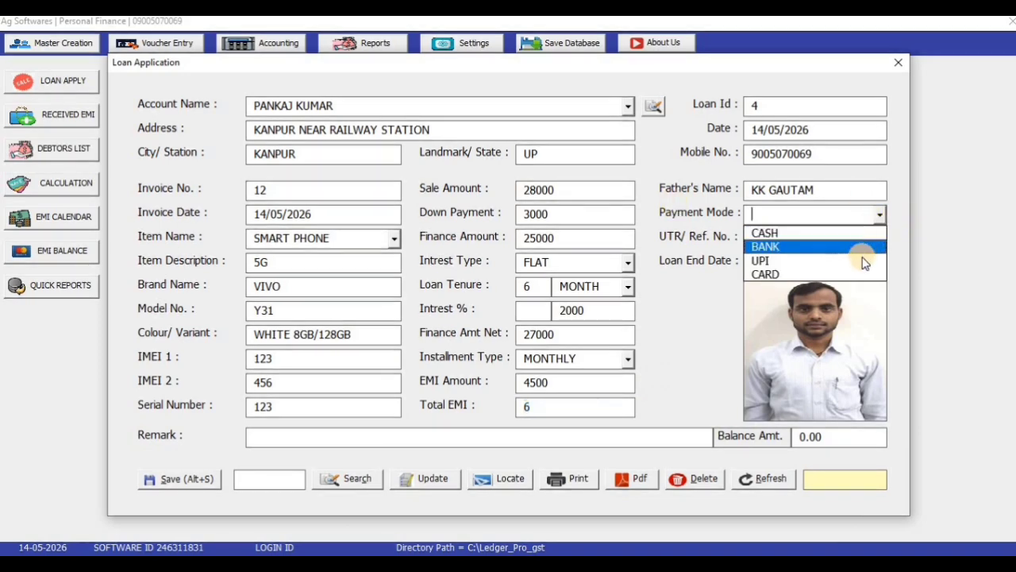
left_click(848, 232)
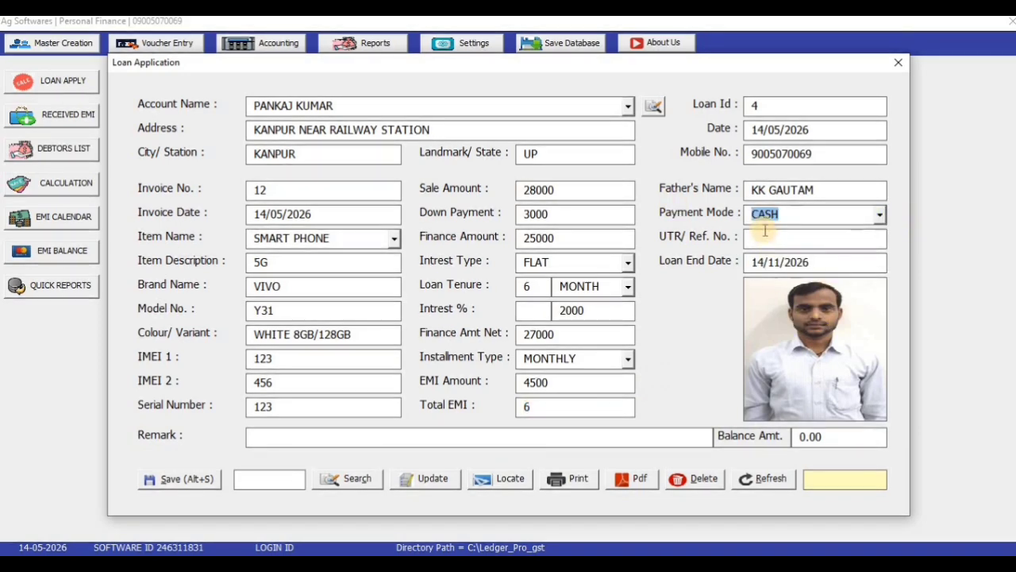
key("Return")
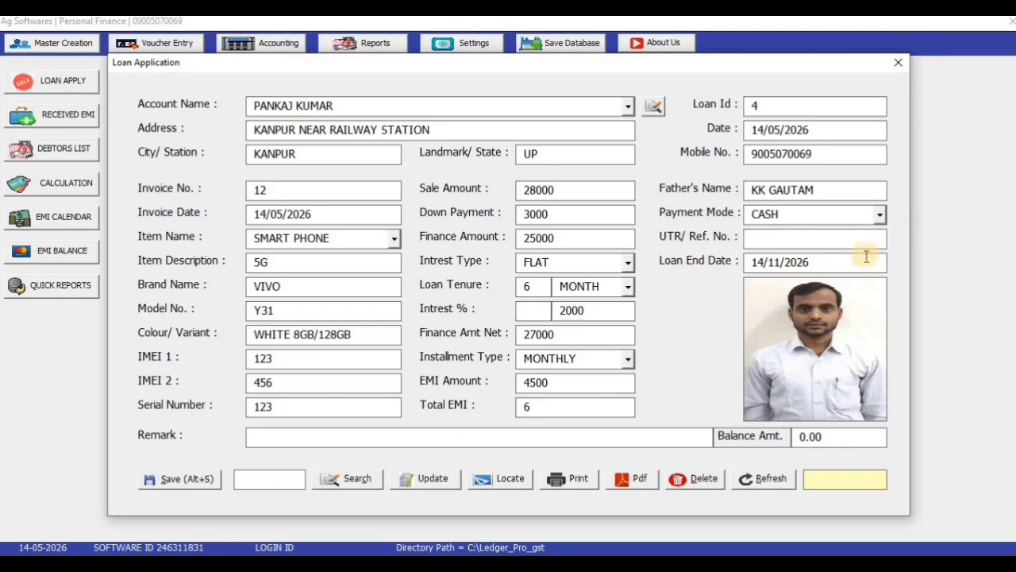
type("AG")
left_click(497, 434)
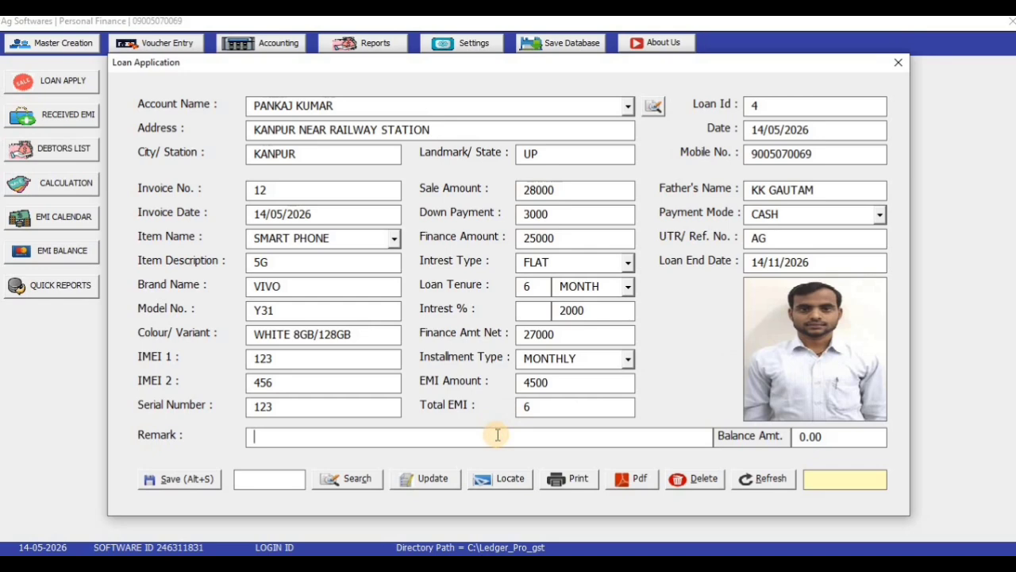
type("NA")
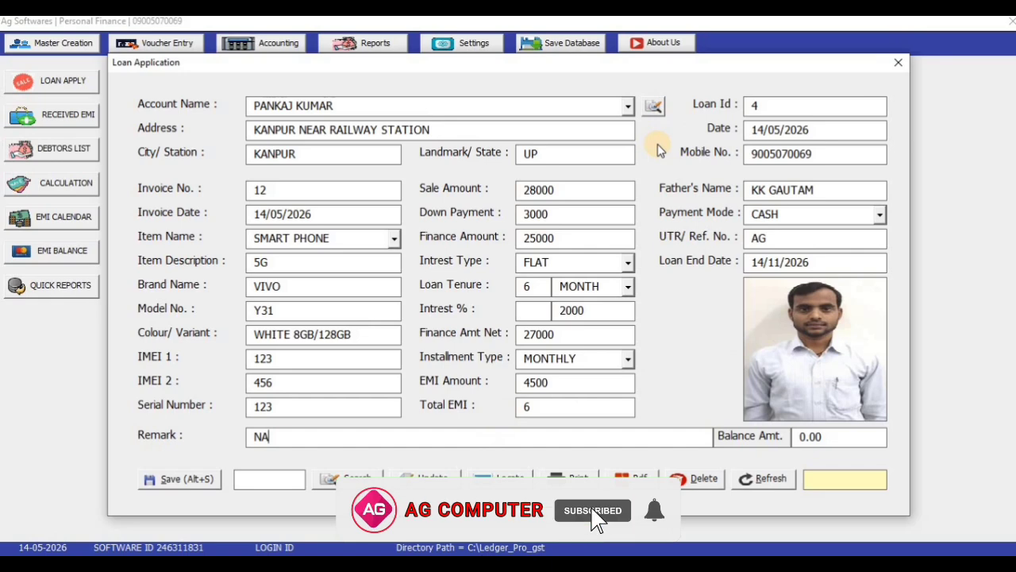
left_click(190, 481)
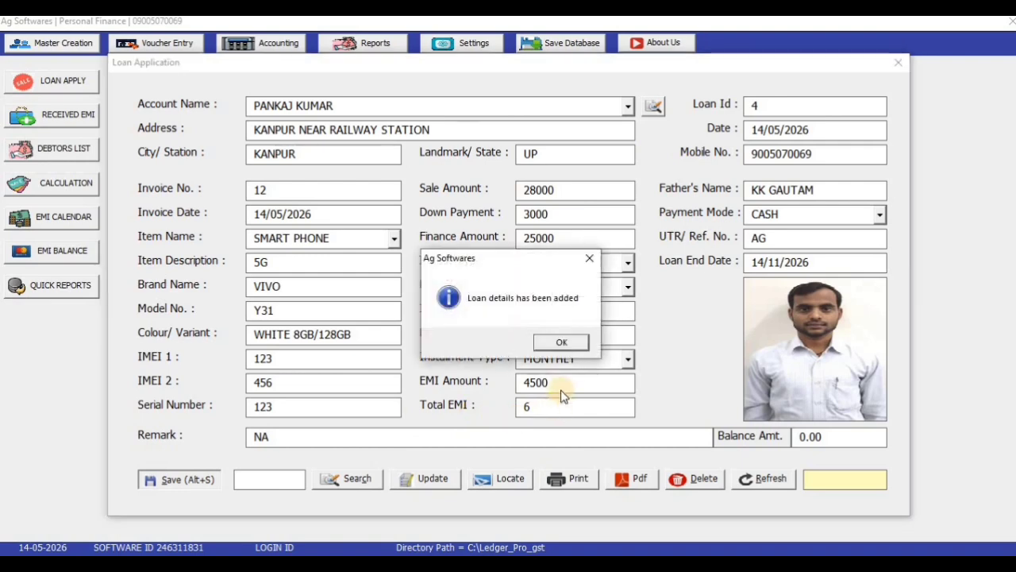
Step: Close the saved loan form, save the database, and start a blank Loan Application for Loan Id 5
left_click(570, 343)
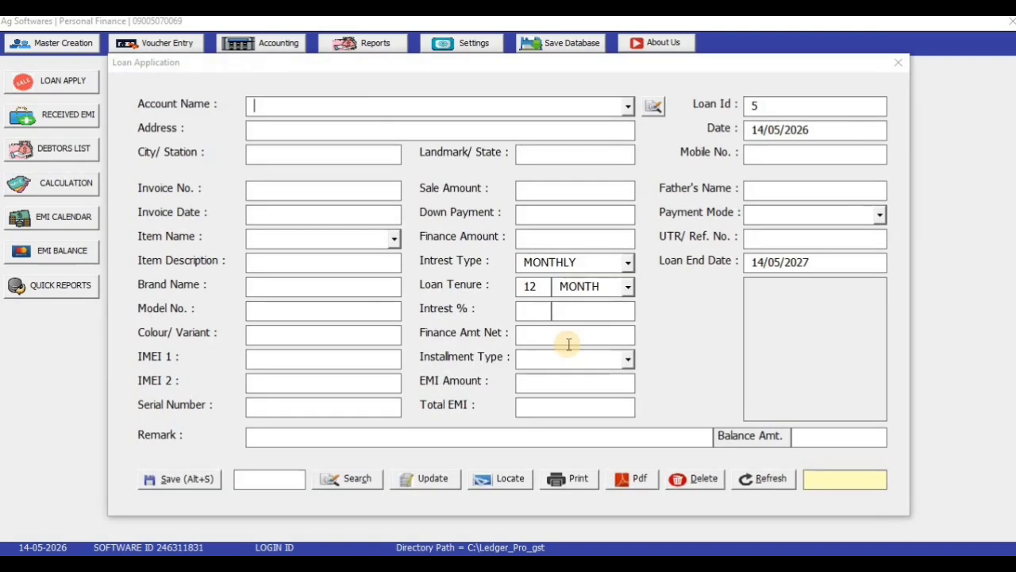
left_click(897, 61)
left_click(570, 50)
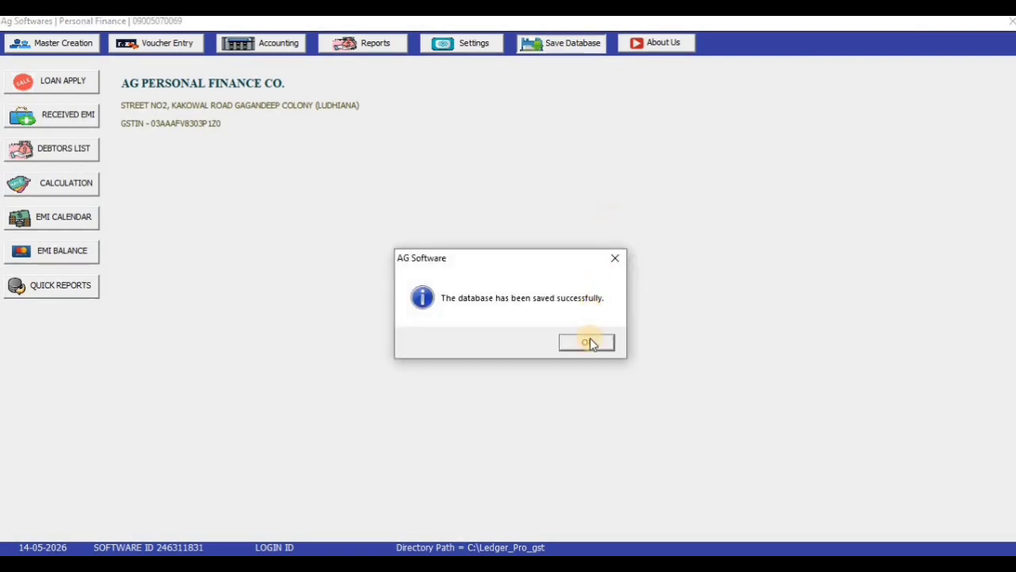
left_click(585, 342)
left_click(61, 82)
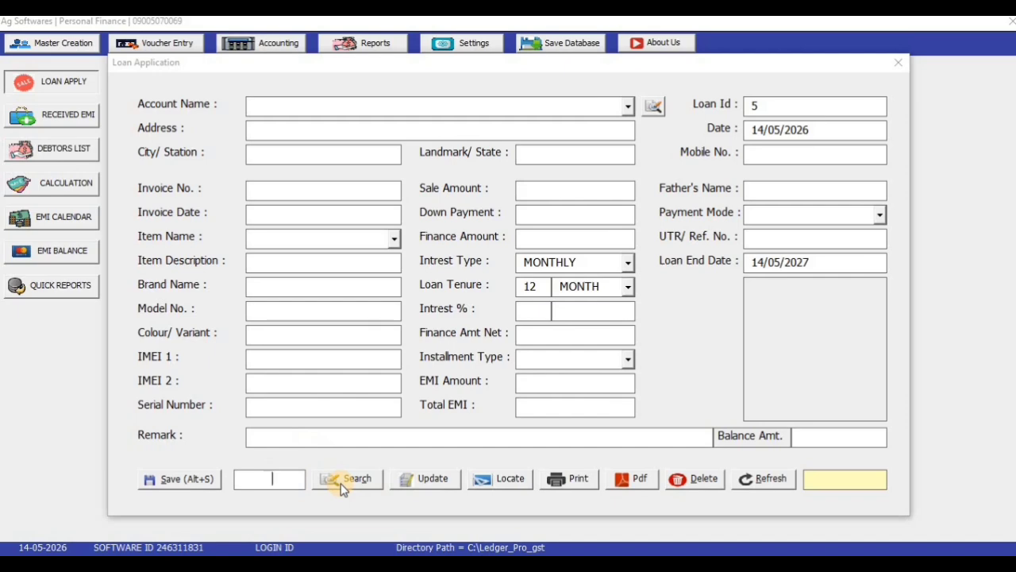
Step: Reload loan 4, the Kanpur smartphone loan, from the Loan Summery list into the Loan Application form
left_click(502, 480)
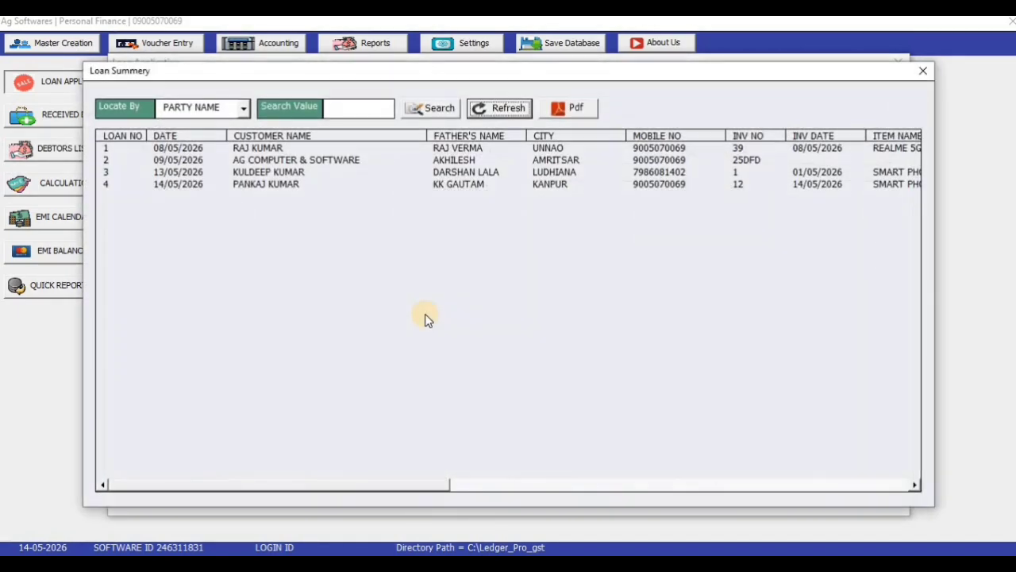
left_click(157, 184)
left_click(161, 148)
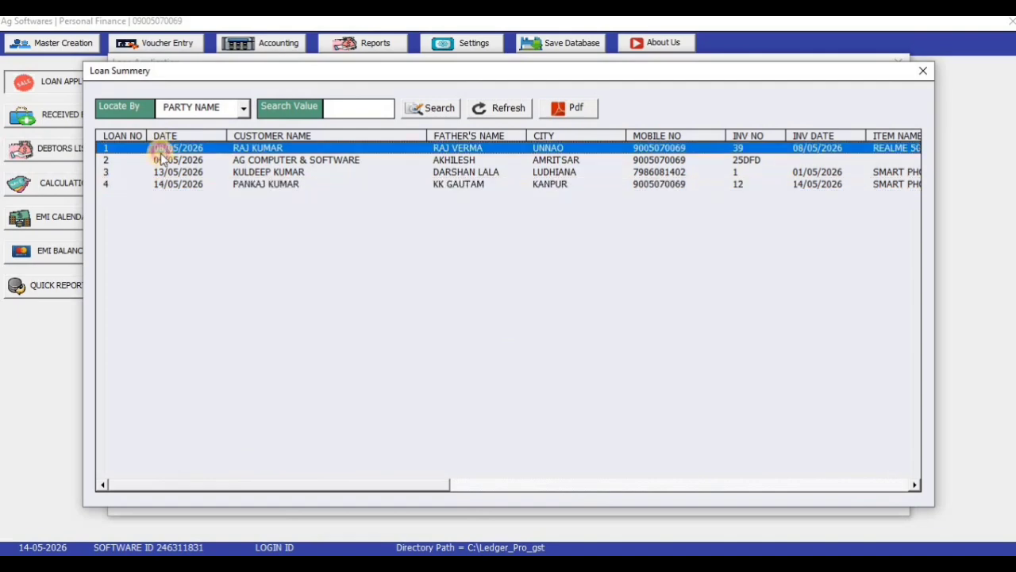
left_click(163, 172)
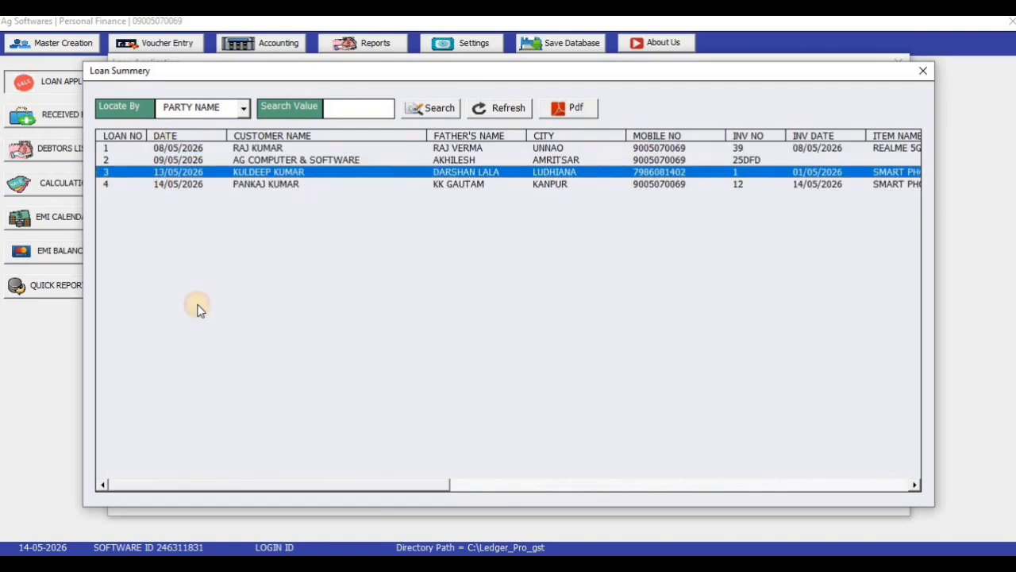
double_click(270, 184)
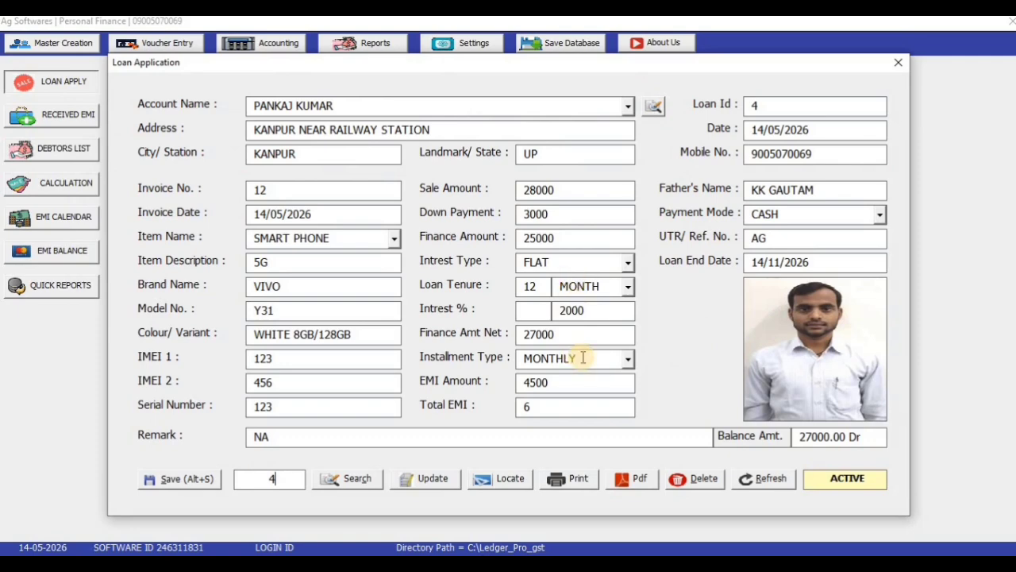
left_click(843, 478)
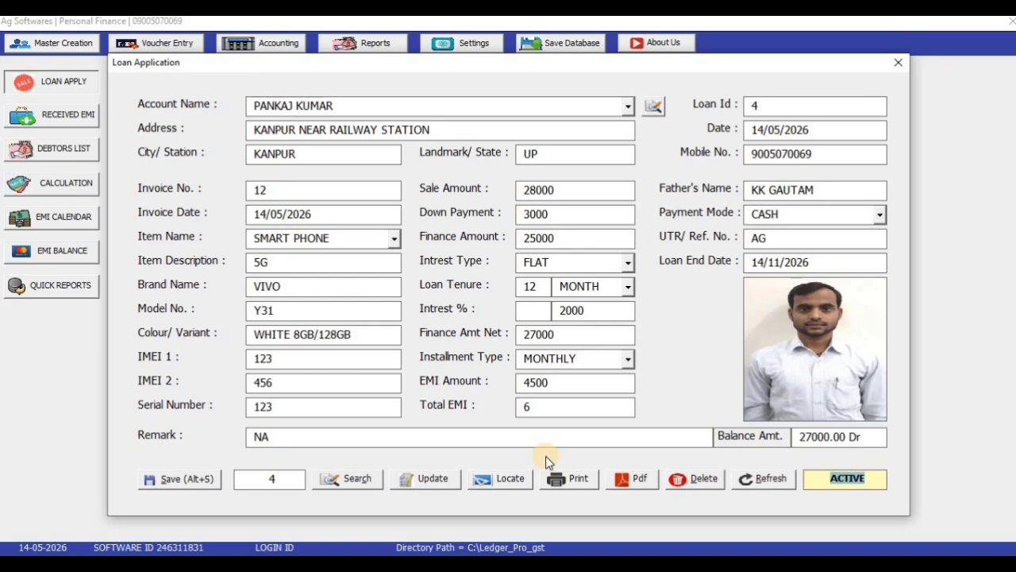
Step: Export loan 4's acknowledgement as 4.pdf, review it at 75% zoom, and close Reader
left_click(639, 479)
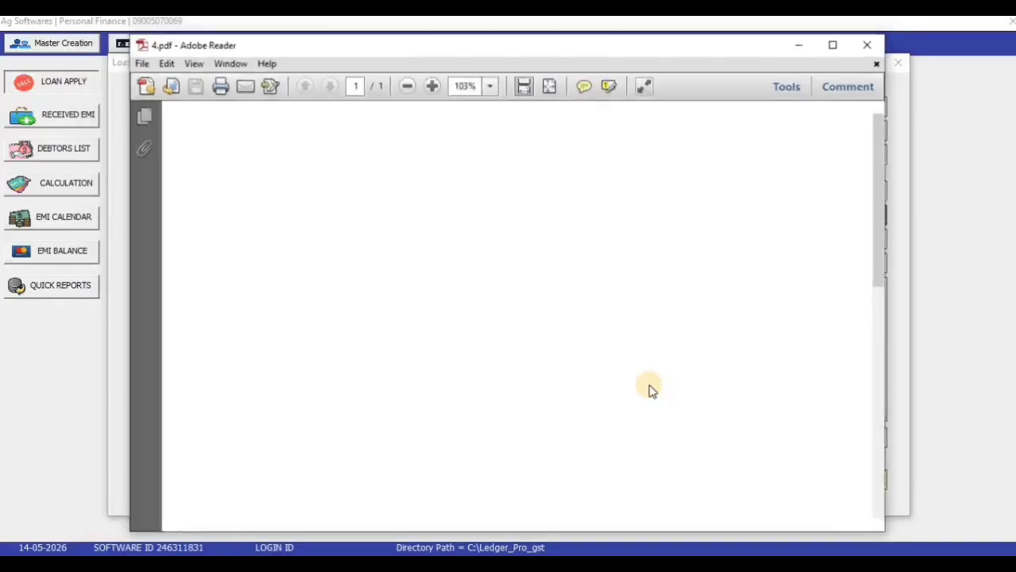
left_click(840, 48)
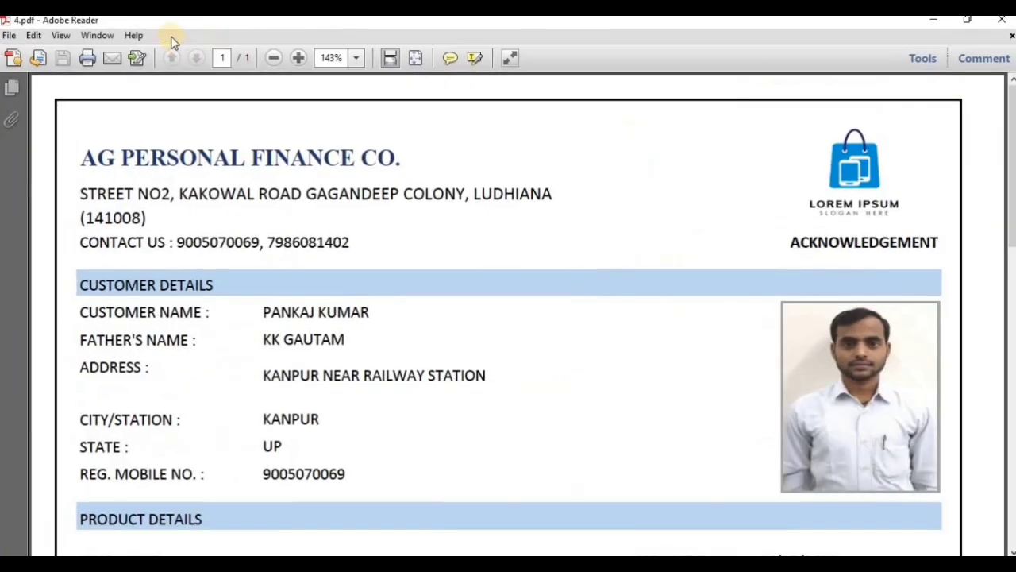
left_click(271, 57)
left_click(271, 57)
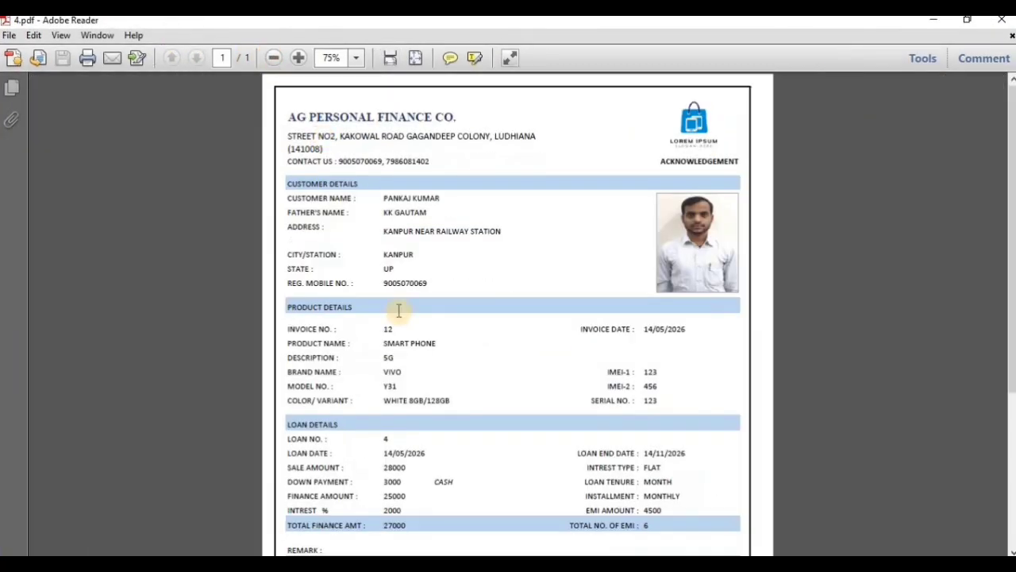
left_click_drag(662, 162, 760, 162)
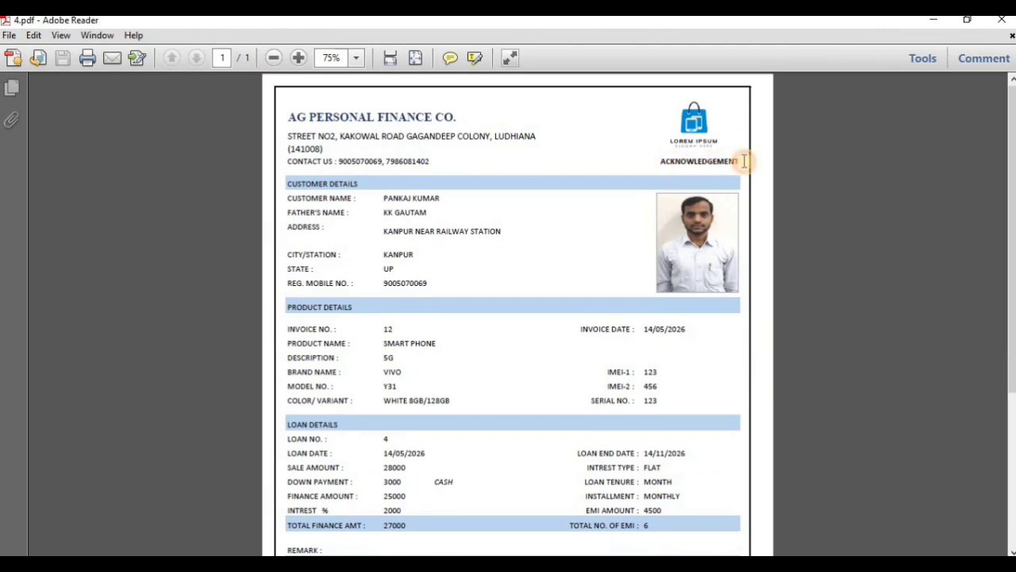
scroll(505, 350, "down", 5)
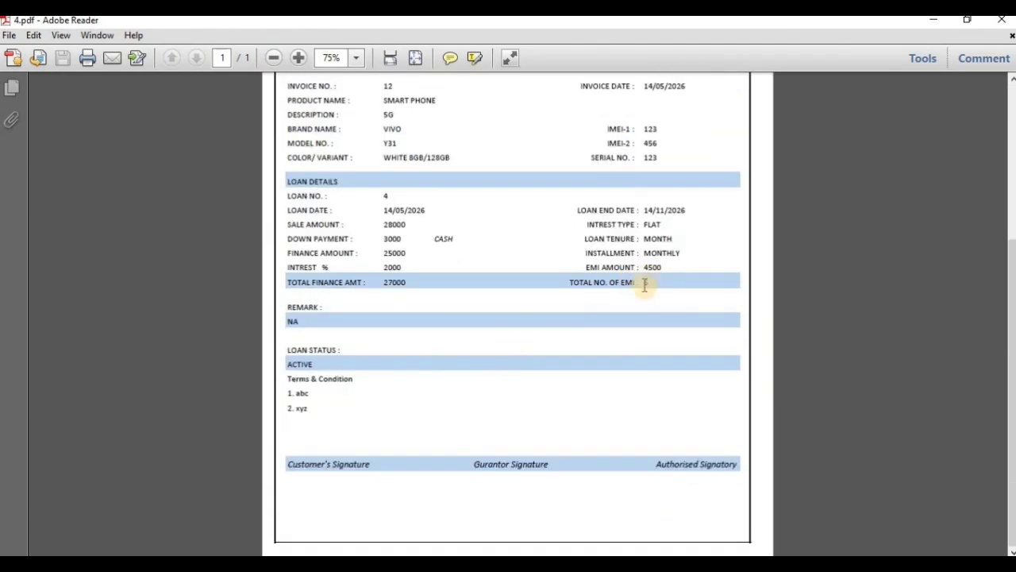
scroll(455, 438, "up", 2)
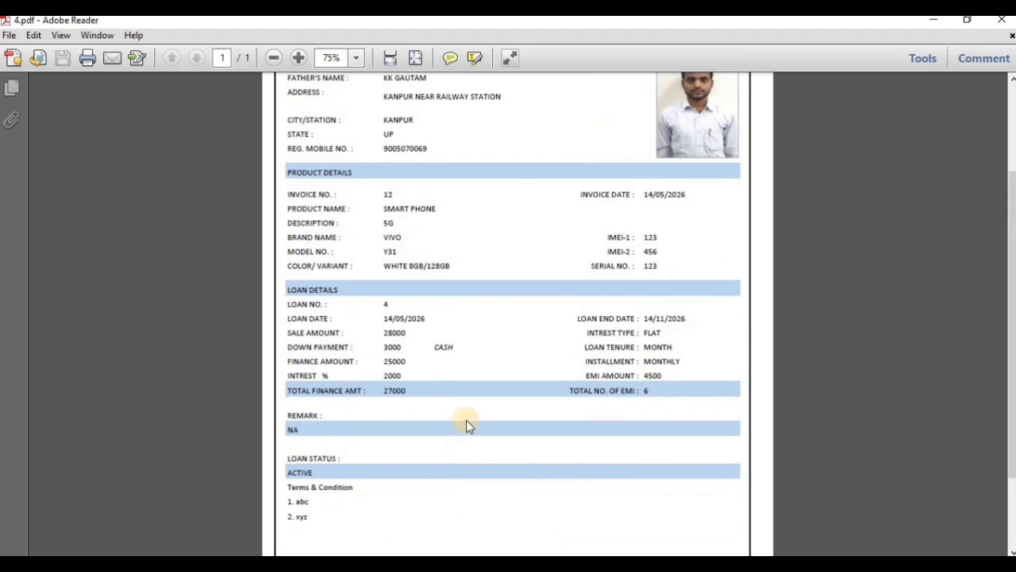
scroll(551, 431, "up", 3)
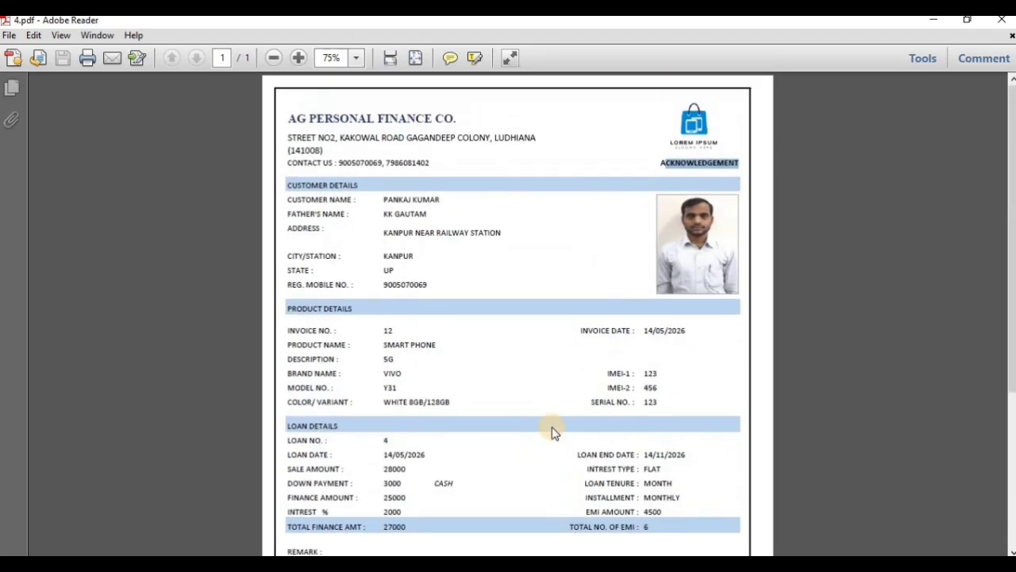
key("alt+F4")
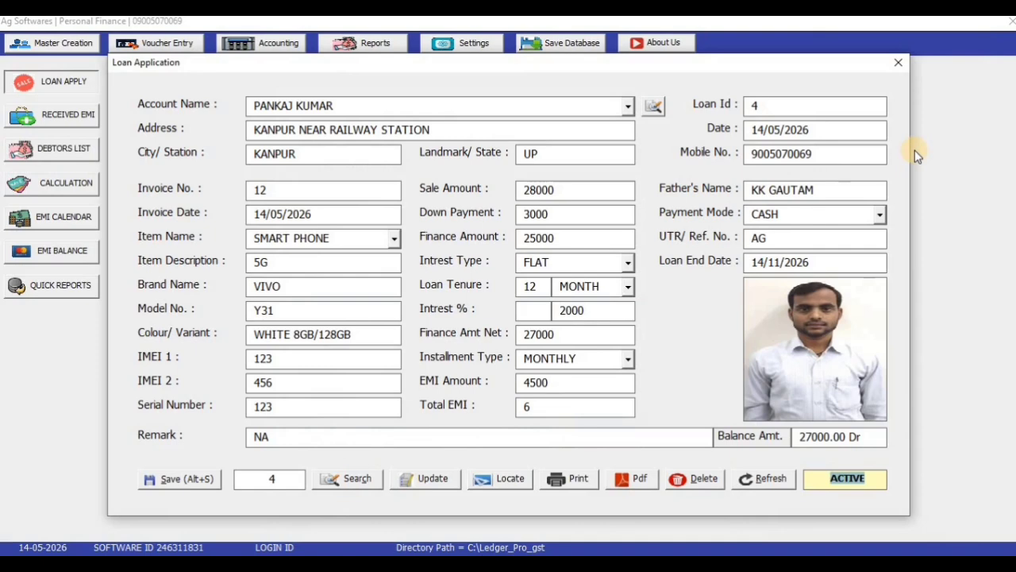
Step: Close the loan form, glance at the Received EMI voucher, then close the voucher
left_click(898, 62)
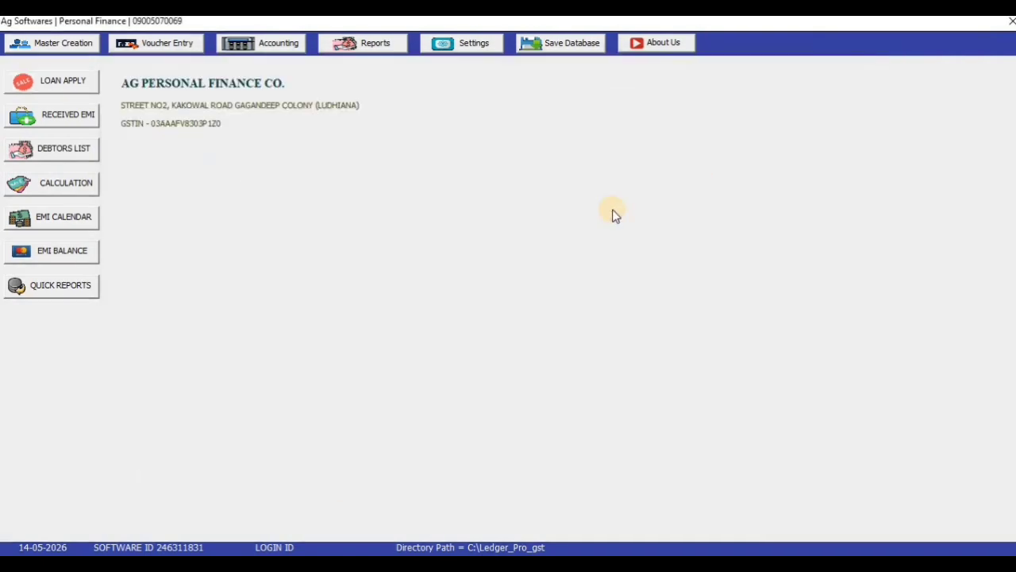
left_click(197, 45)
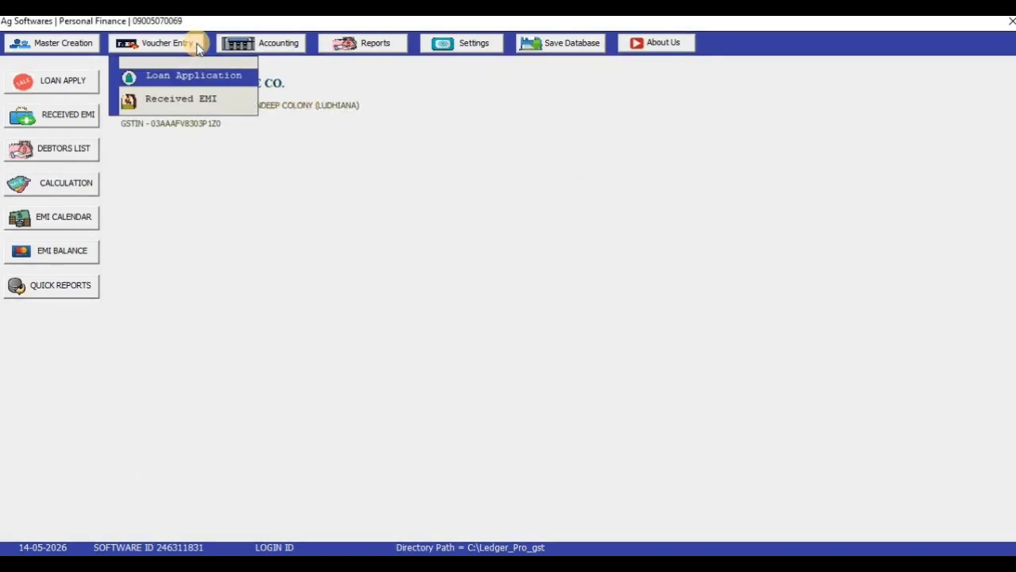
left_click(188, 101)
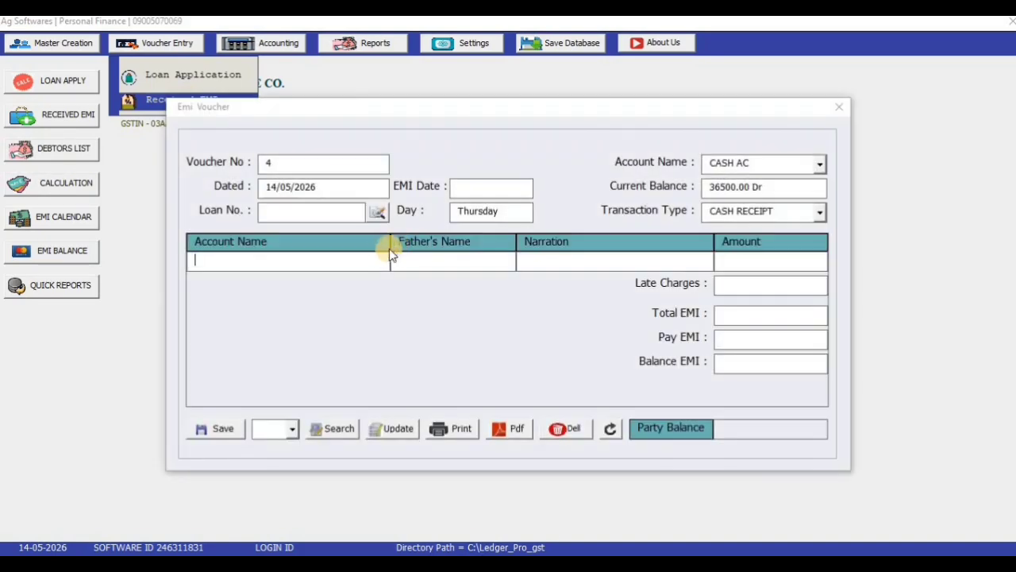
left_click_drag(465, 118, 580, 108)
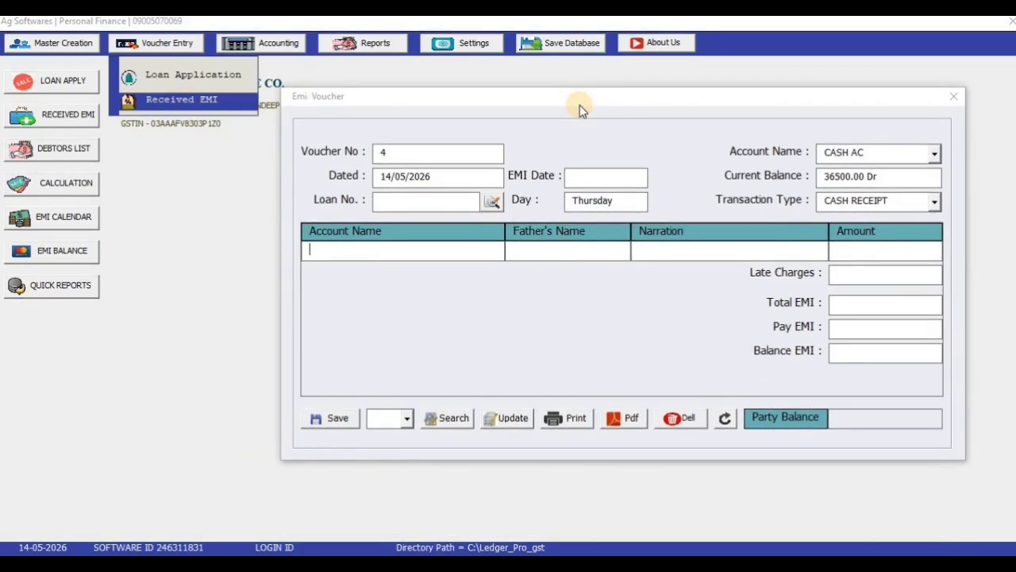
left_click(953, 97)
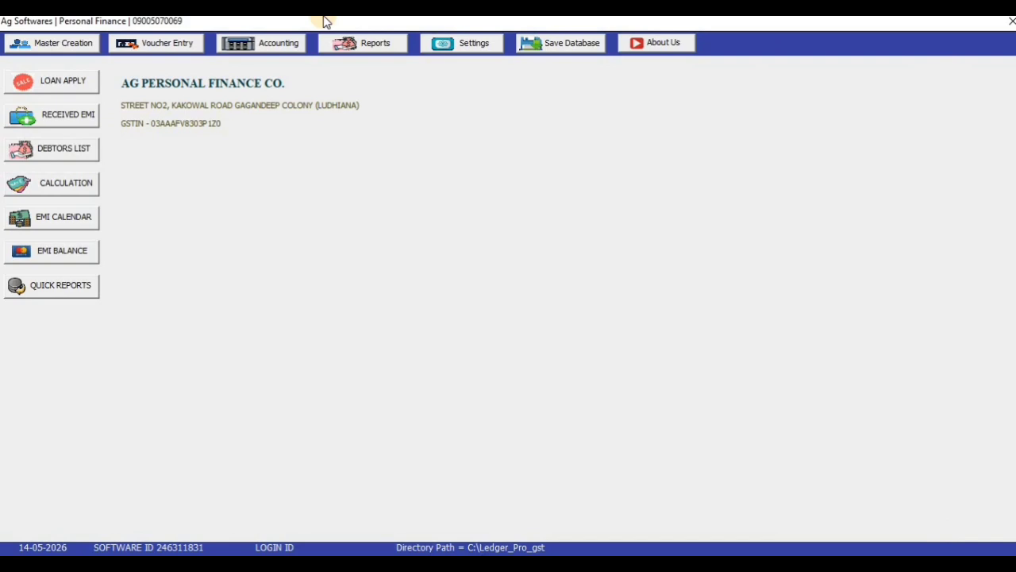
Step: View the Loan Summery report listing loans 1 to 4, then close it
left_click(365, 44)
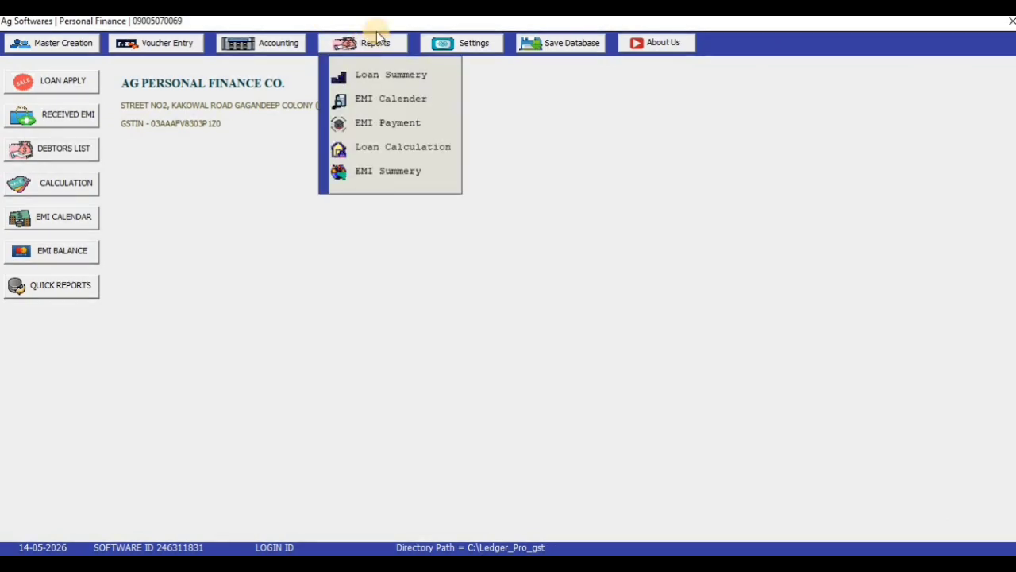
left_click(374, 41)
left_click(373, 47)
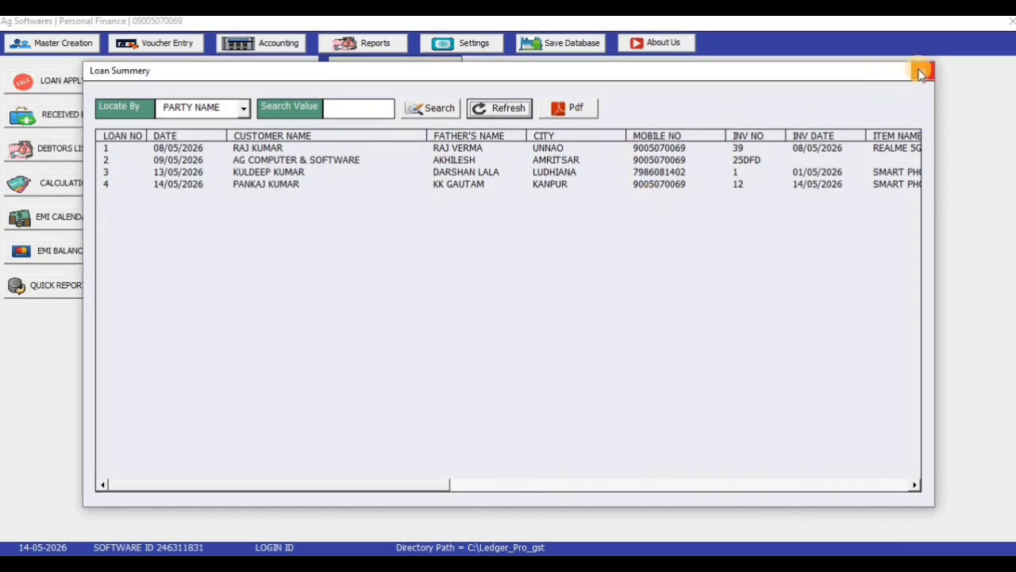
left_click(921, 73)
left_click(362, 46)
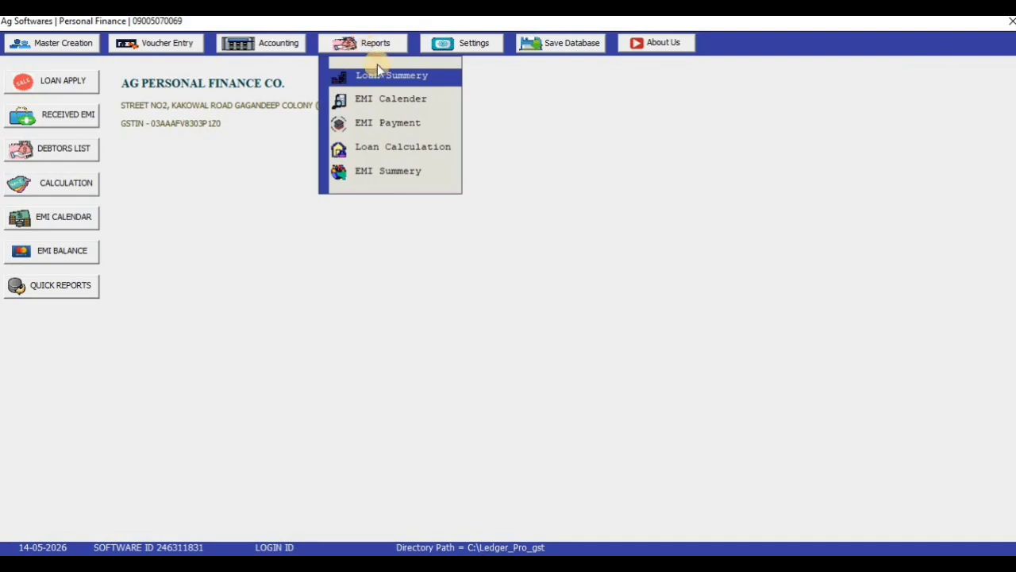
Step: Load loan 4 in the EMI Calender report and export its EMI card as 4.pdf
left_click(397, 101)
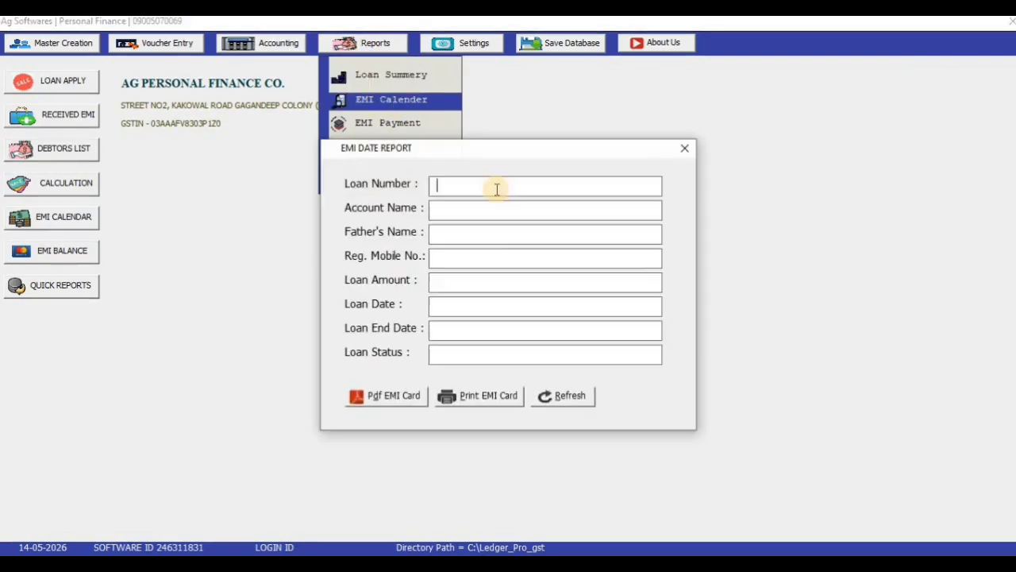
type("4")
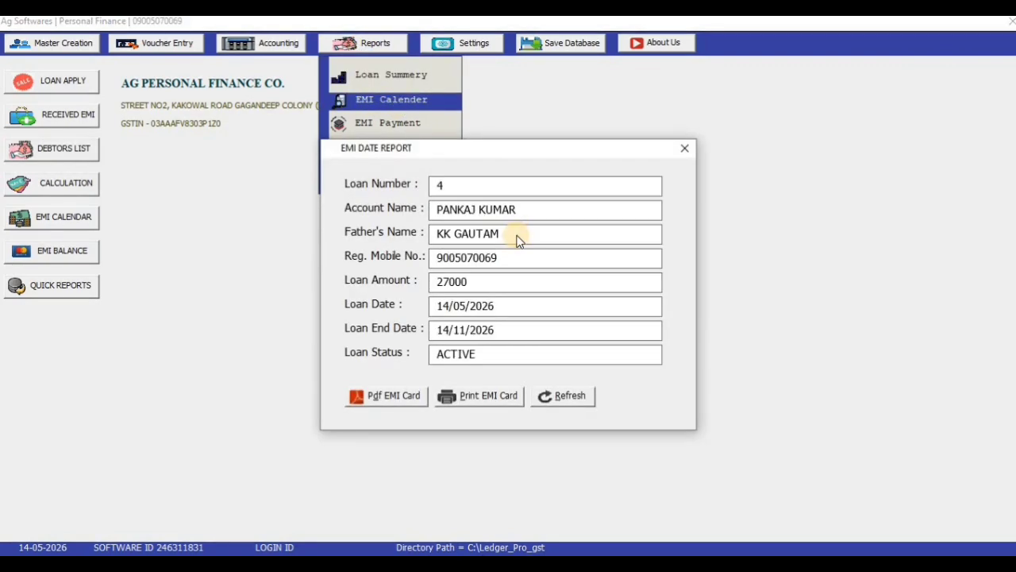
key("Return")
key("Return")
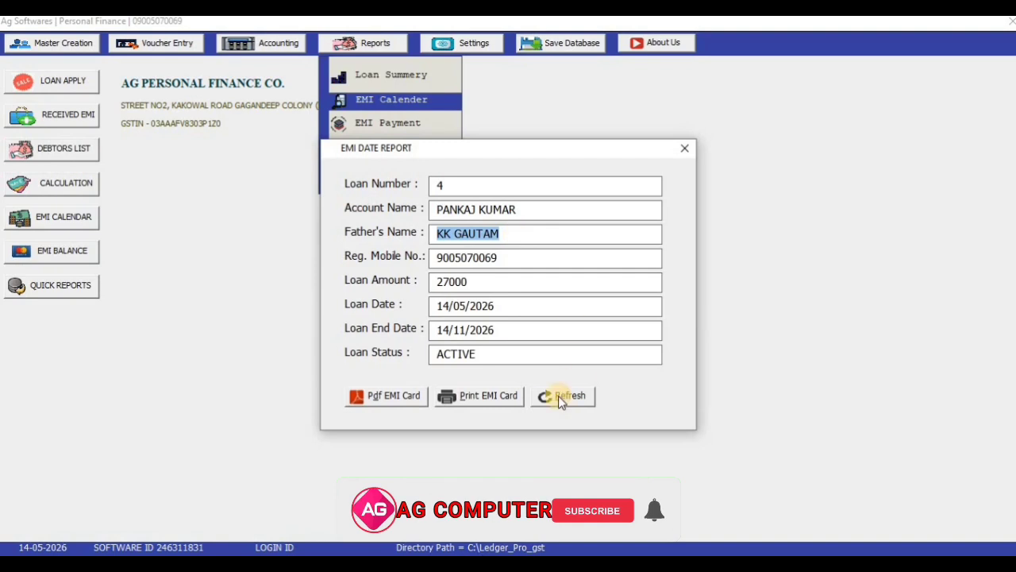
left_click(562, 394)
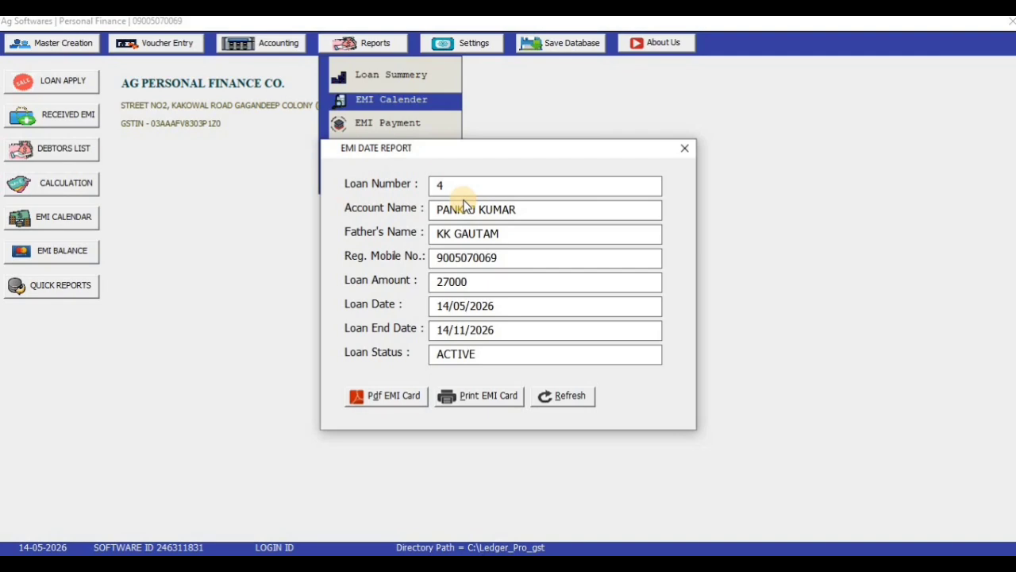
left_click(465, 203)
key("Tab")
key("Tab")
key("Tab")
key("Tab")
key("Tab")
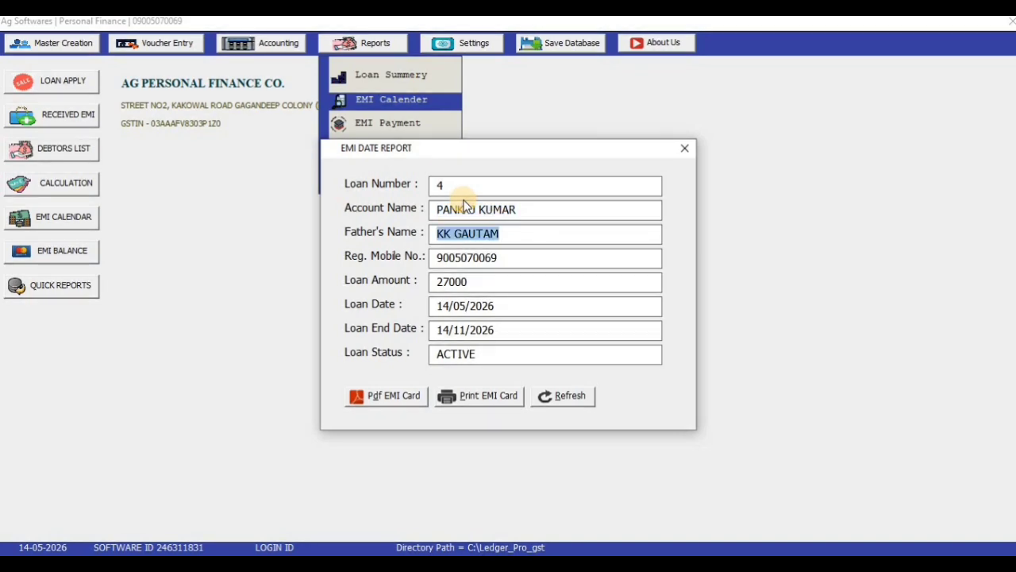
key("Tab")
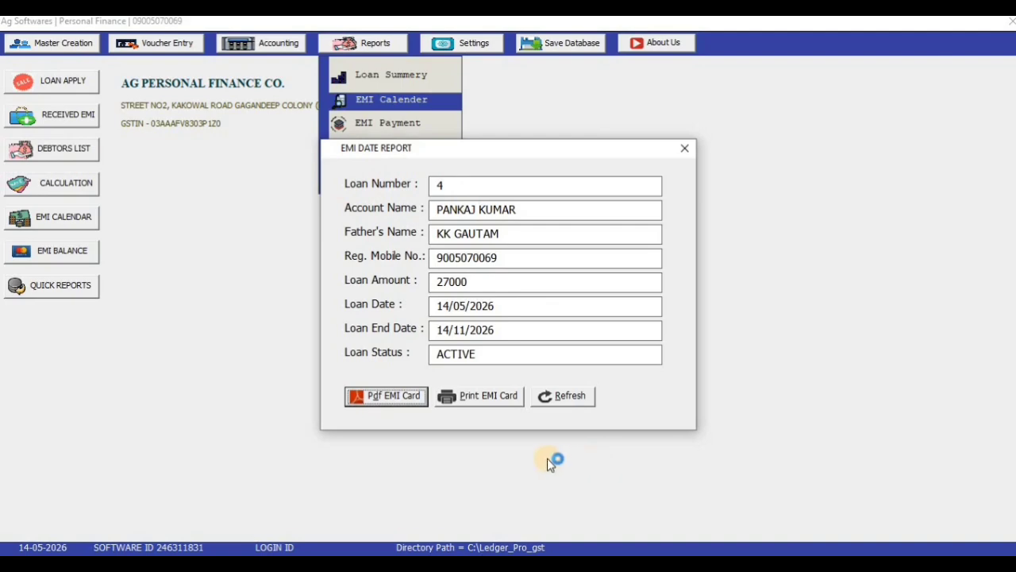
key("Return")
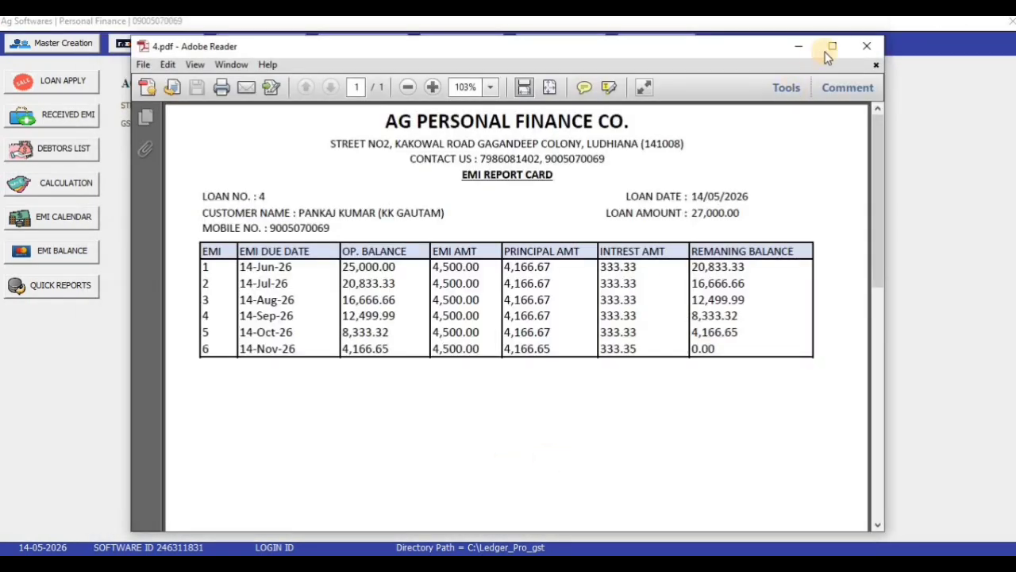
Step: Review the loan 4 EMI report card PDF at reduced zoom, then close it
left_click(832, 45)
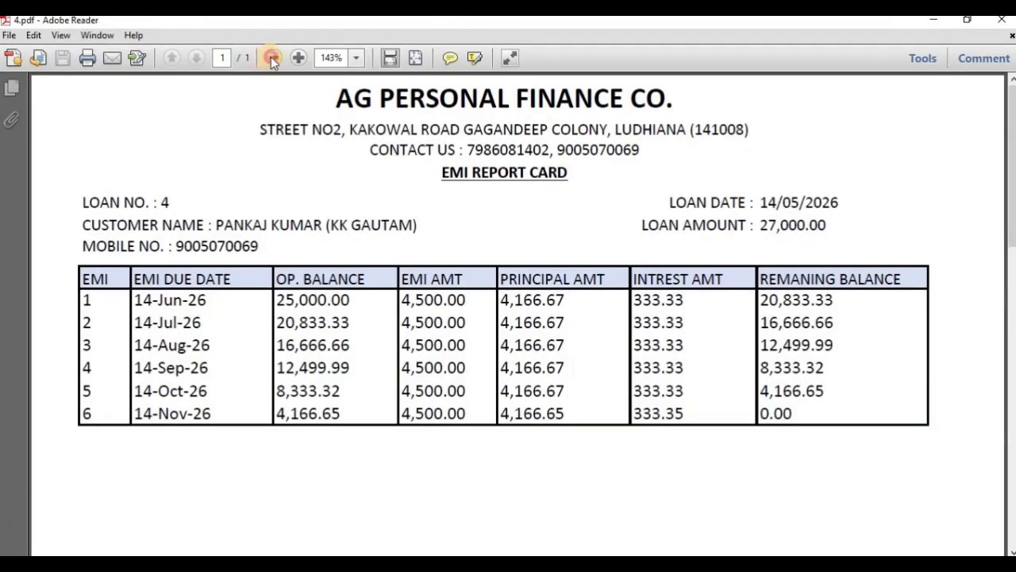
left_click(271, 57)
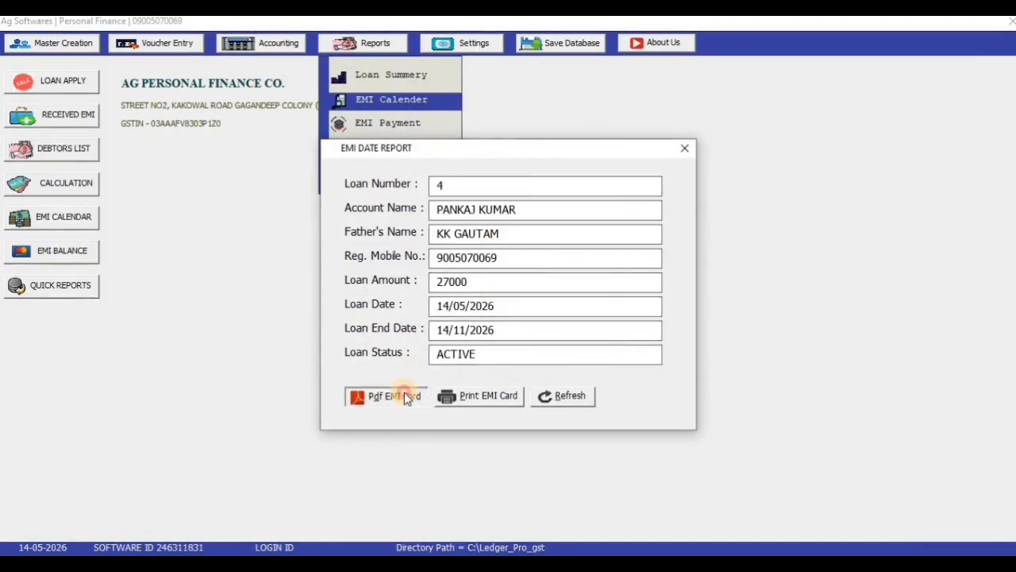
left_click(388, 396)
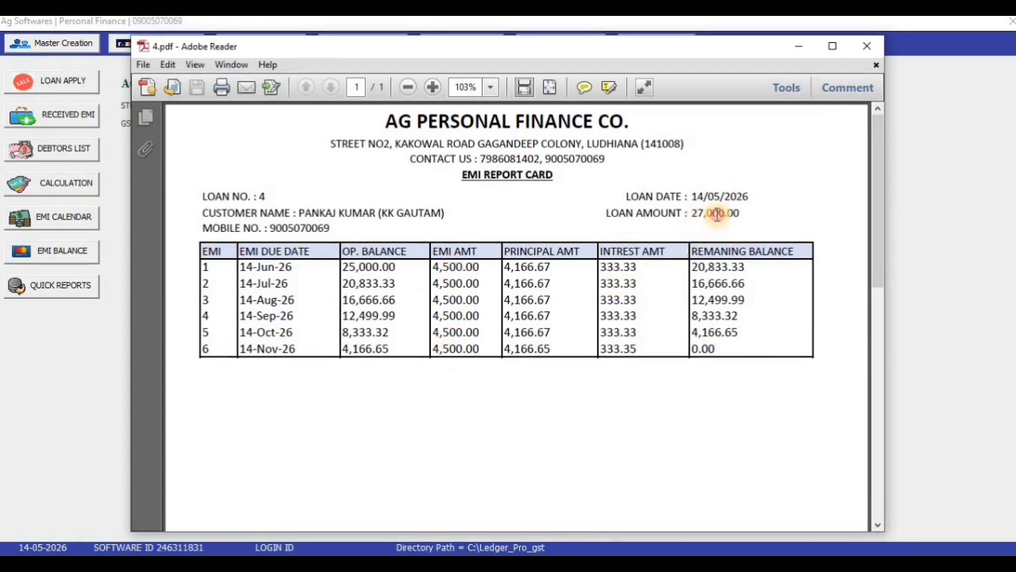
left_click_drag(717, 213, 202, 213)
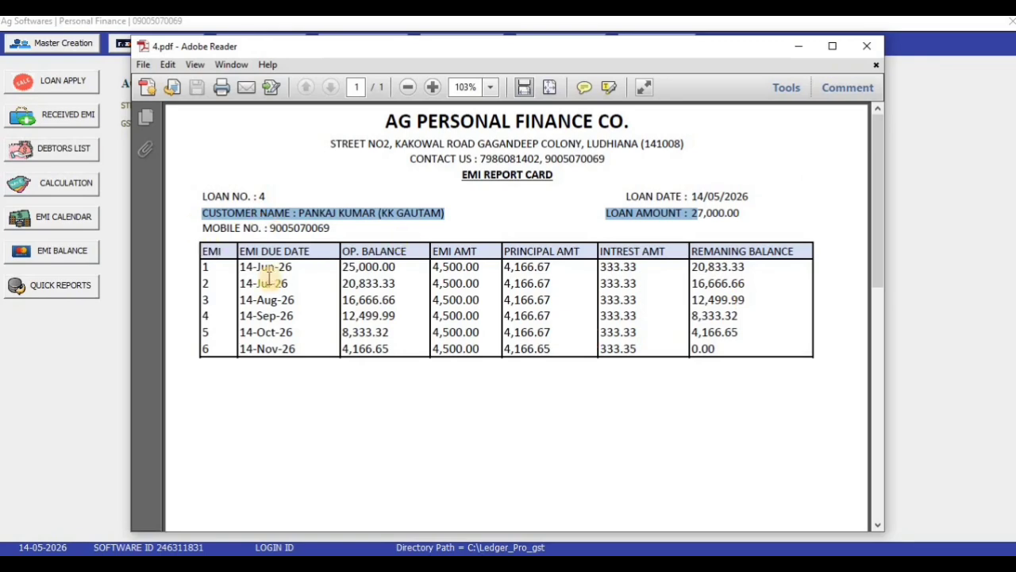
left_click(870, 47)
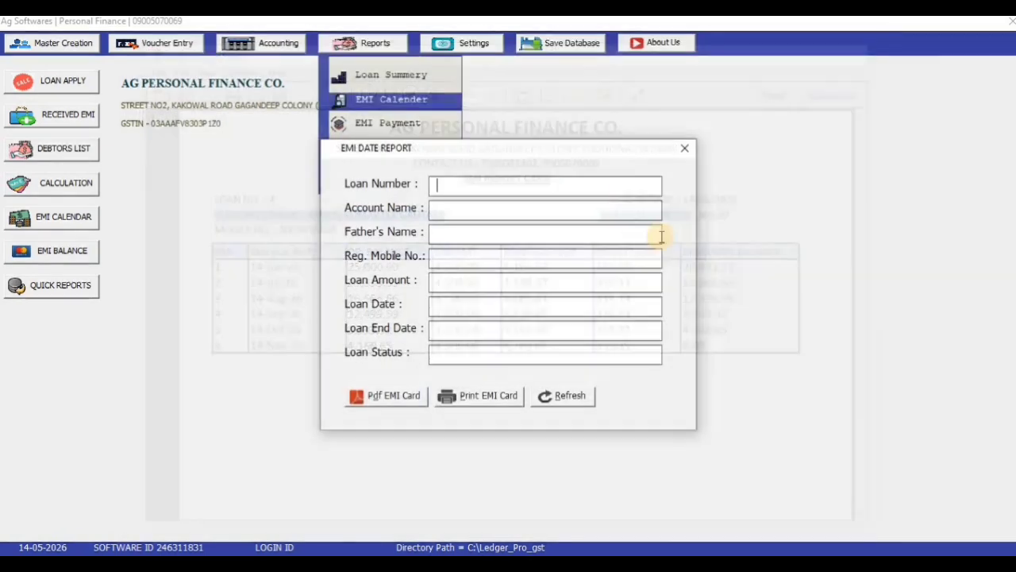
Step: Export loan 4's EMI Payment status card as 4_14052026_220906.pdf
left_click(684, 148)
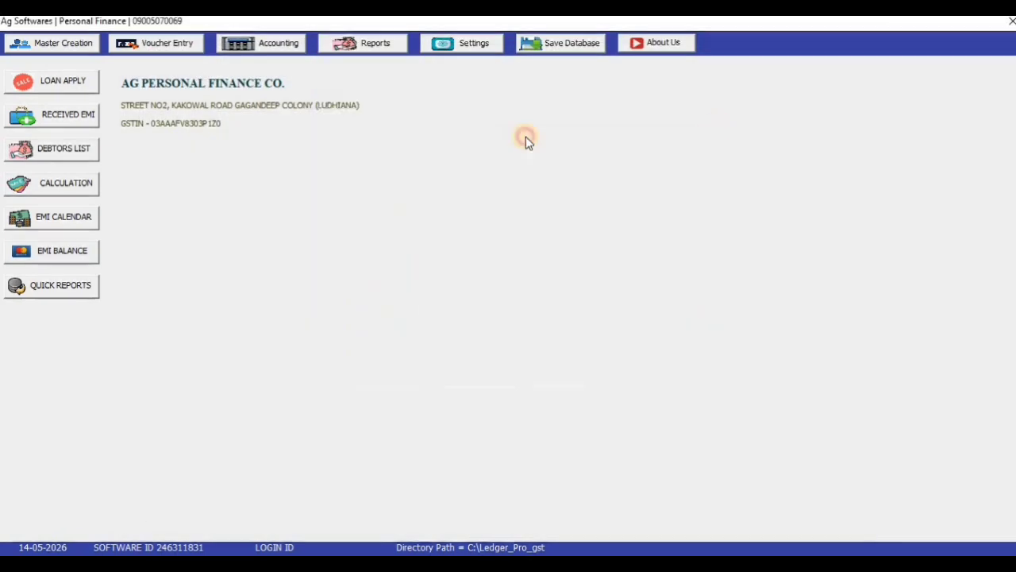
left_click(379, 46)
left_click(383, 127)
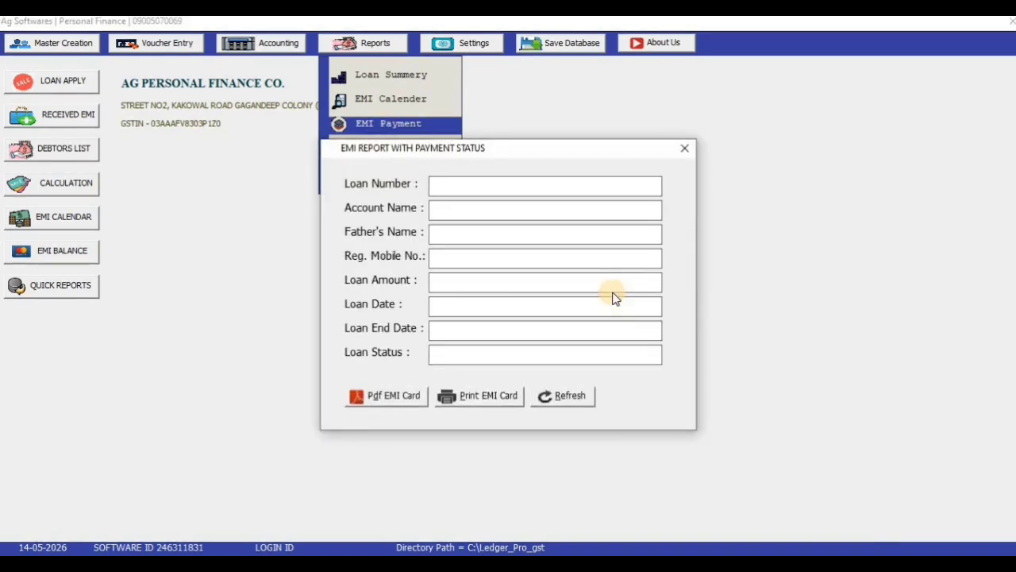
type("4")
key("Return")
key("Return")
key("Return")
key("Return")
key("Return")
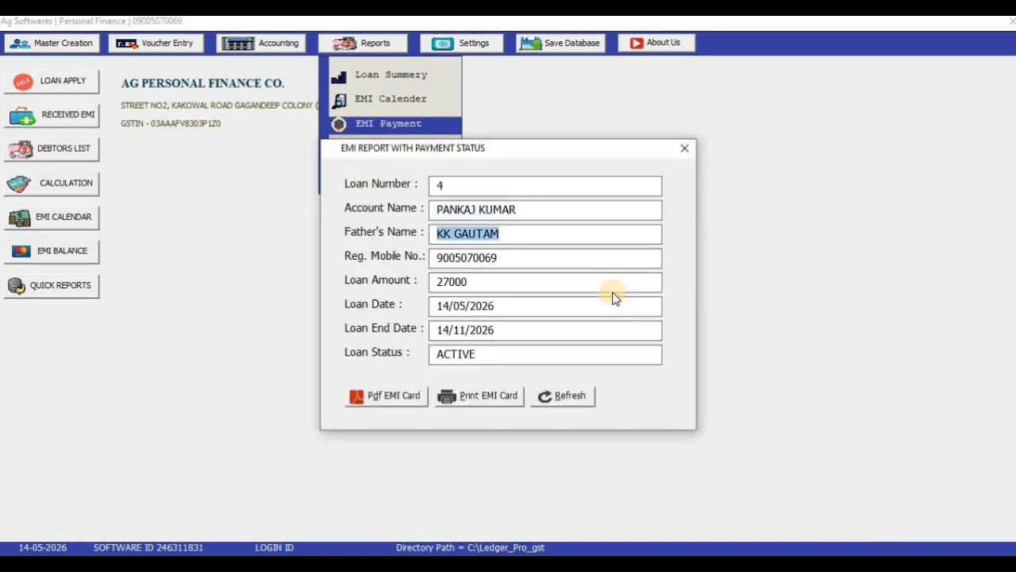
key("Return")
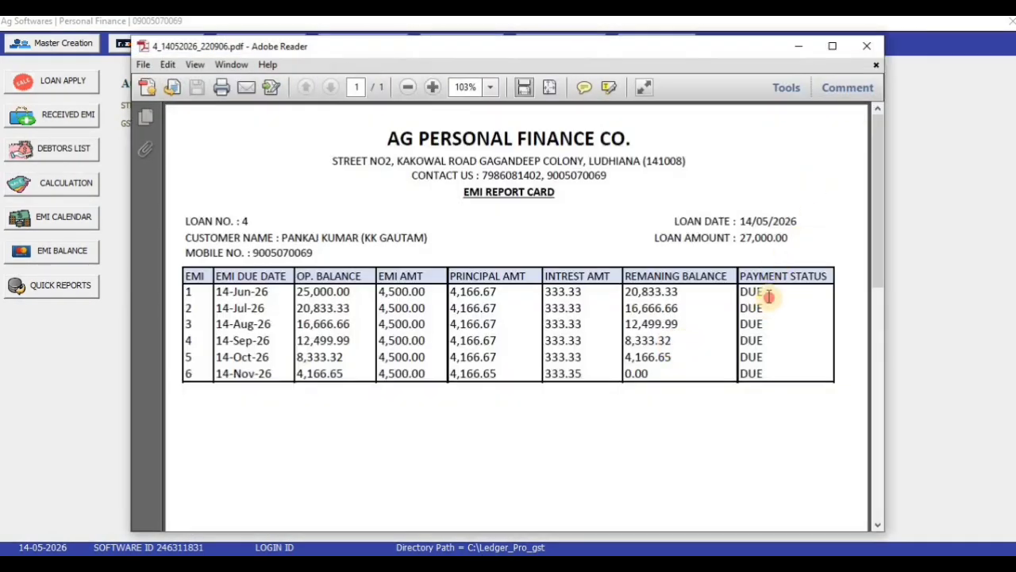
Step: Check that all six loan 4 instalments show DUE, then close the PDF and report form
left_click_drag(767, 296, 757, 317)
left_click(757, 319)
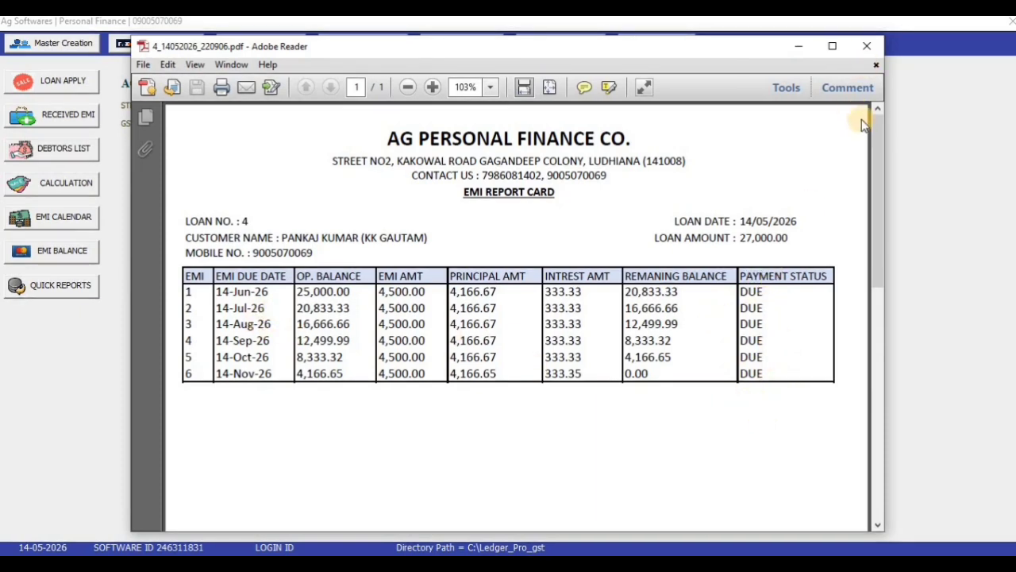
left_click(865, 46)
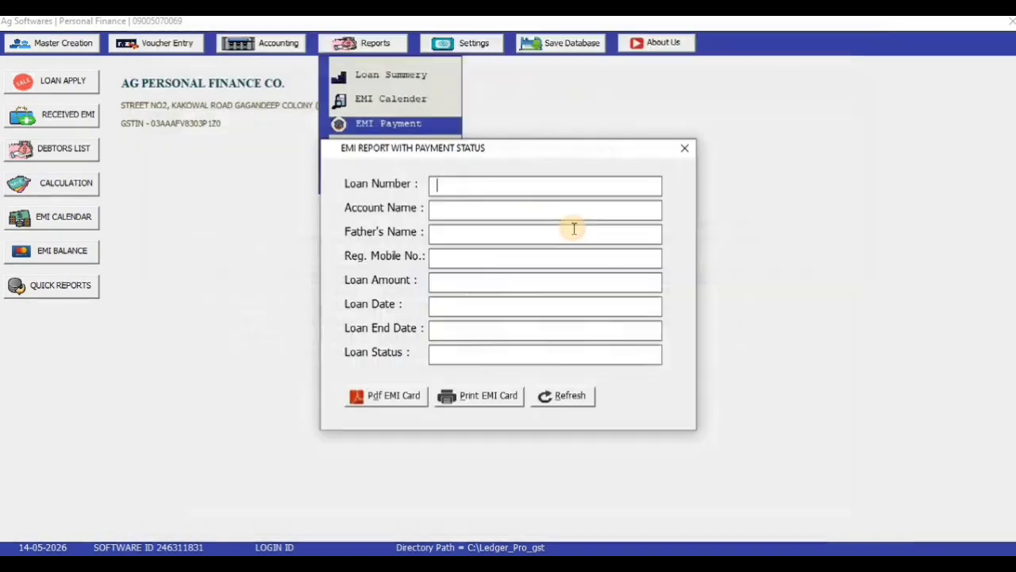
left_click(684, 147)
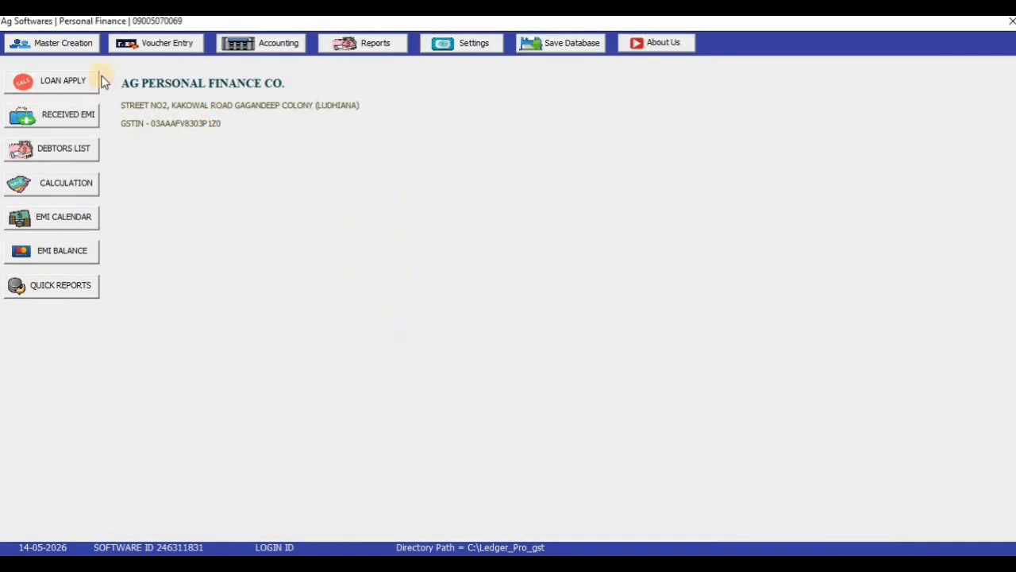
Step: Open a Received EMI voucher for loan 4 and date it 14/06/2026
left_click(168, 46)
left_click(181, 103)
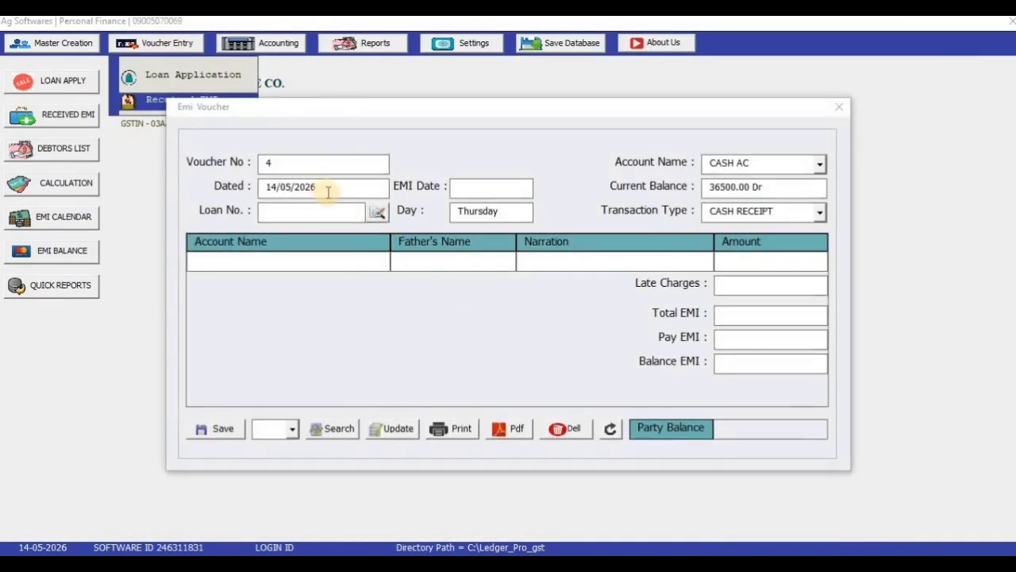
left_click(190, 197)
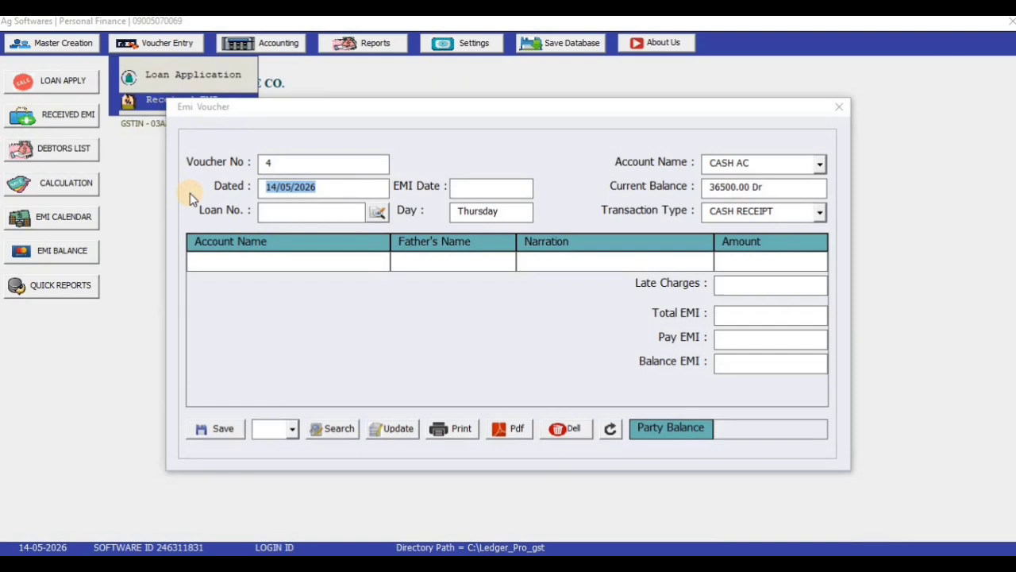
left_click(303, 212)
type("4")
key("Return")
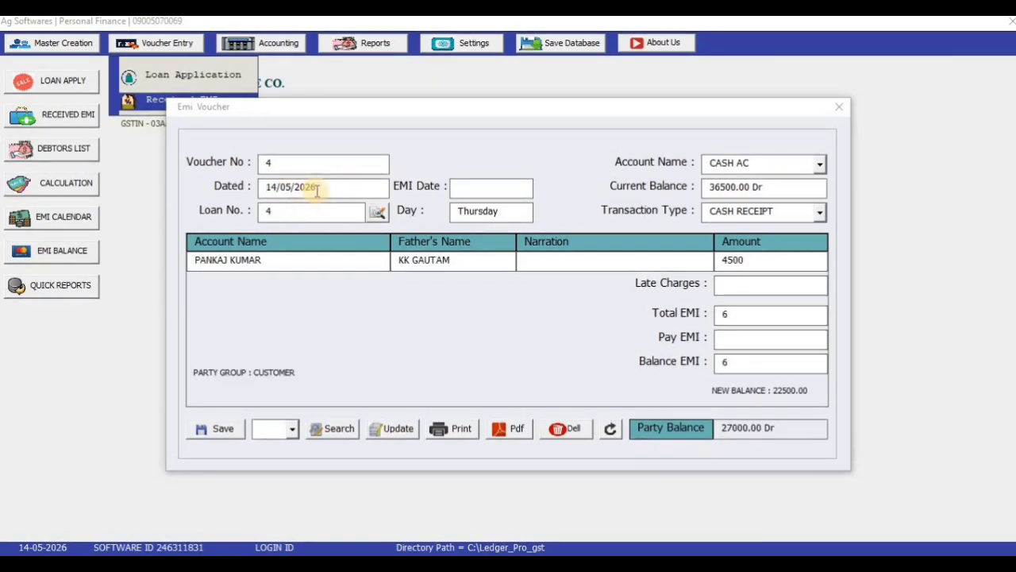
left_click_drag(317, 189, 206, 190)
type("14")
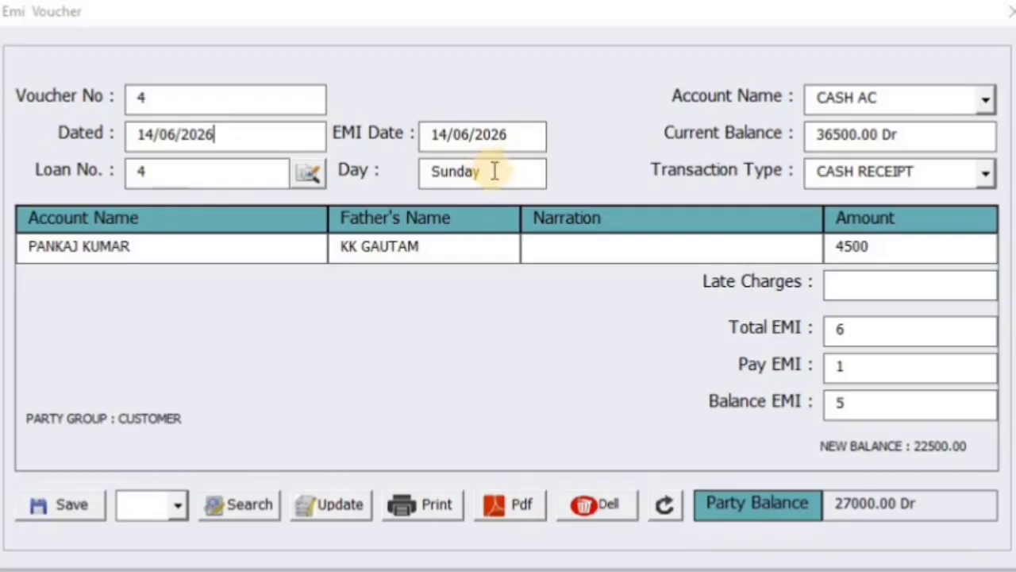
left_click(499, 216)
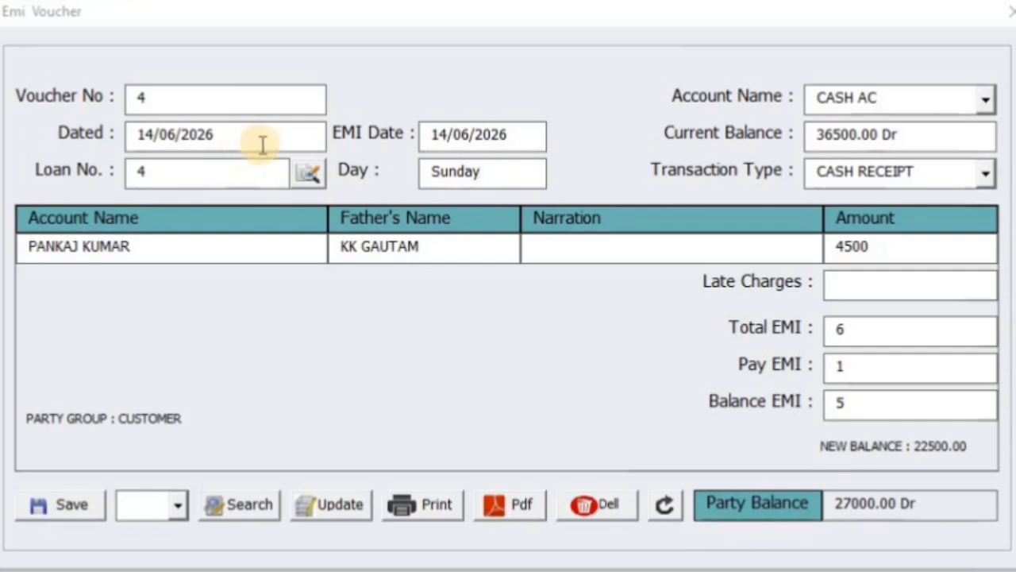
Step: Set narration to CASH BY, receiving account CASH AC, and type CASH RECEIPT
left_click(566, 240)
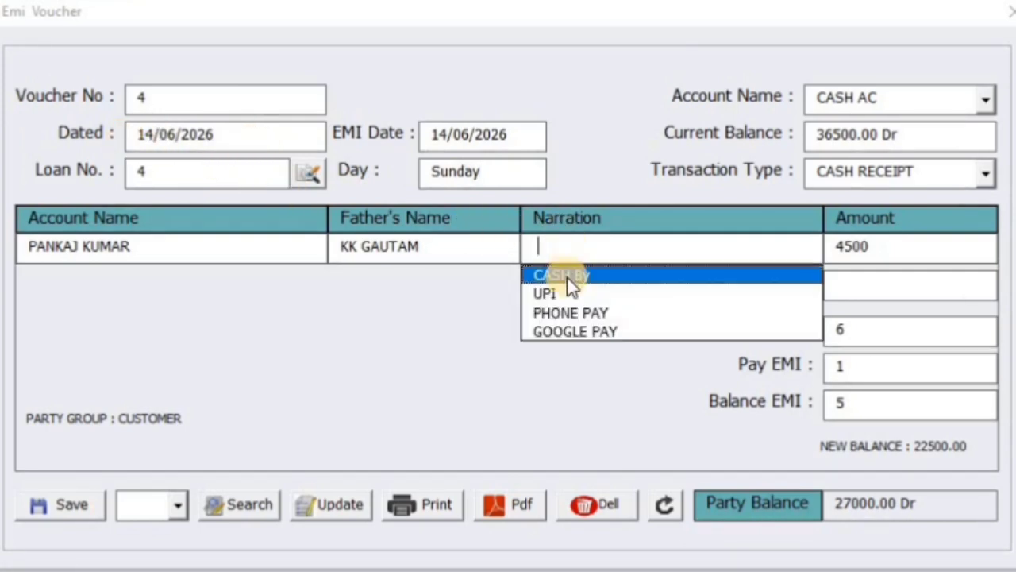
left_click(567, 277)
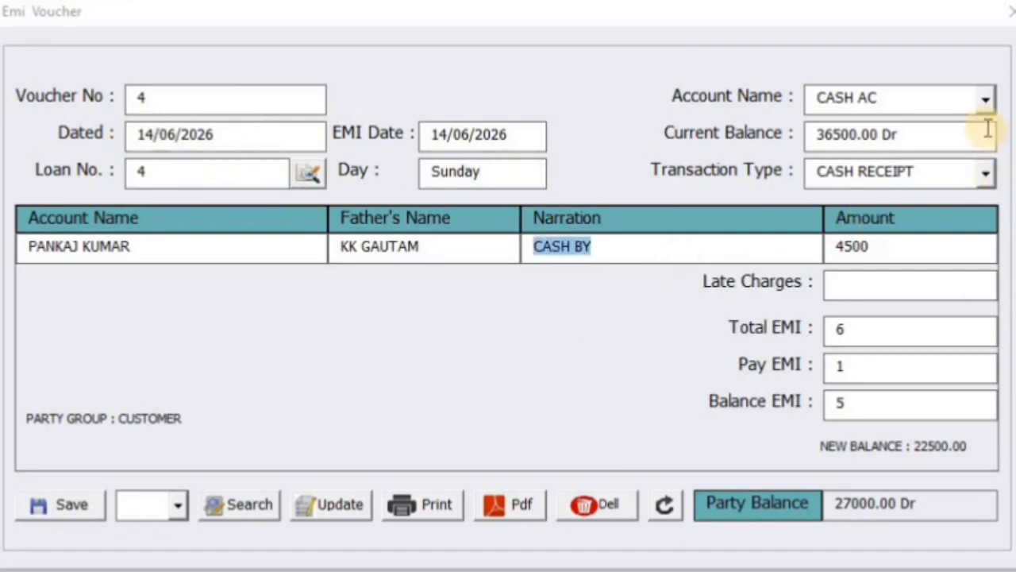
left_click(985, 100)
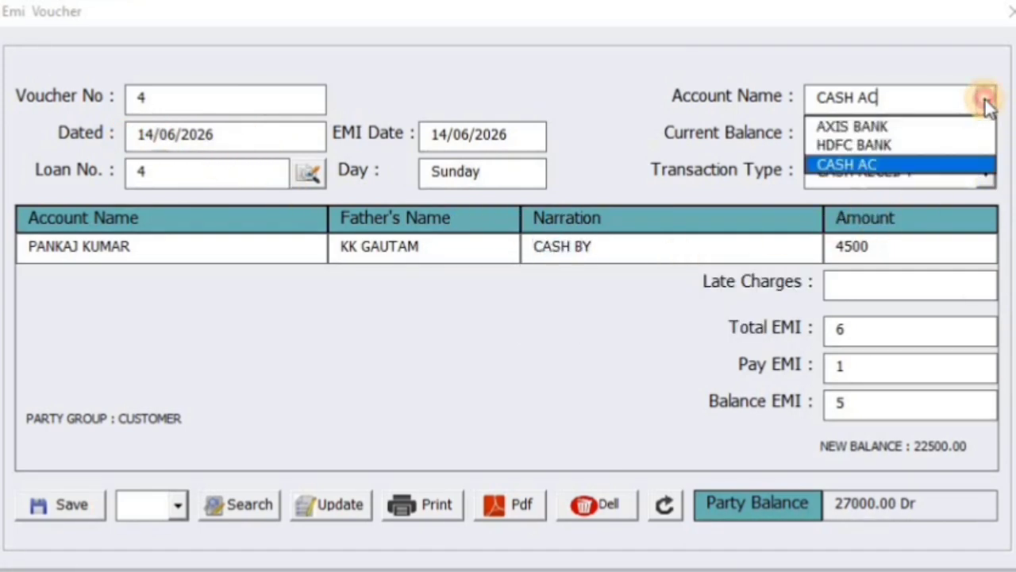
left_click(962, 164)
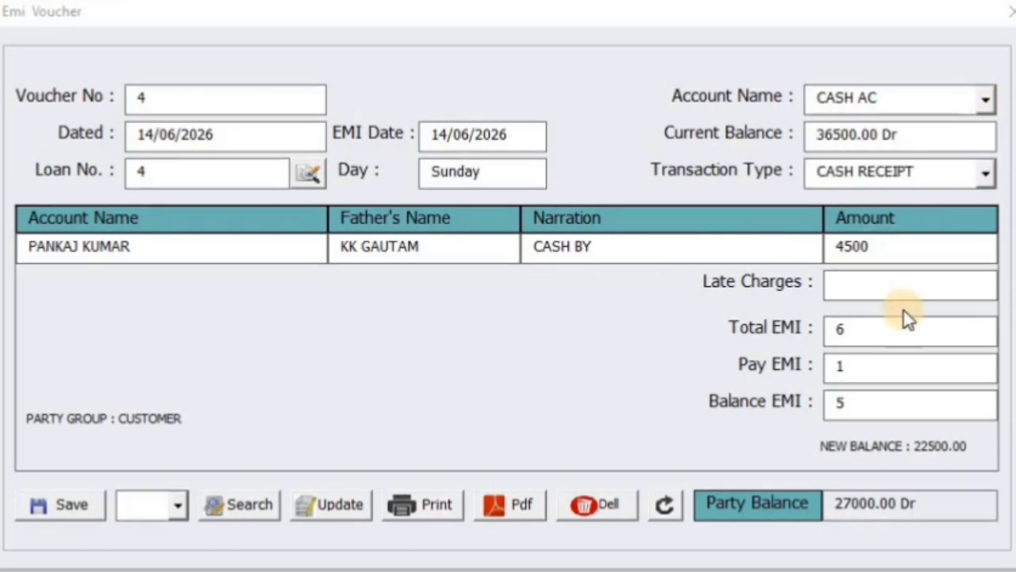
left_click(980, 169)
left_click(979, 170)
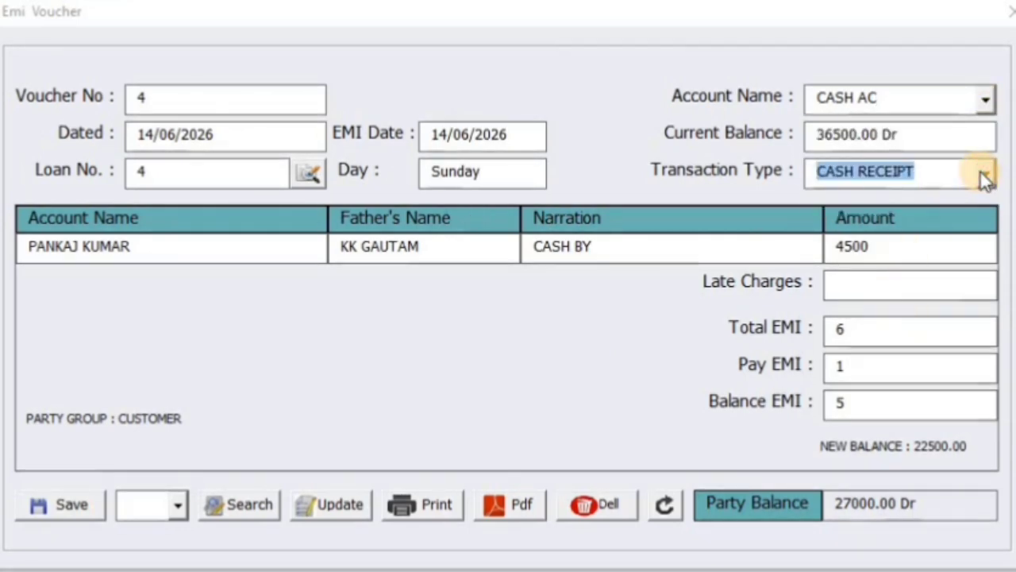
Step: Verify the 4500 EMI amount, total EMIs, EMIs paid and remaining count
left_click(873, 251)
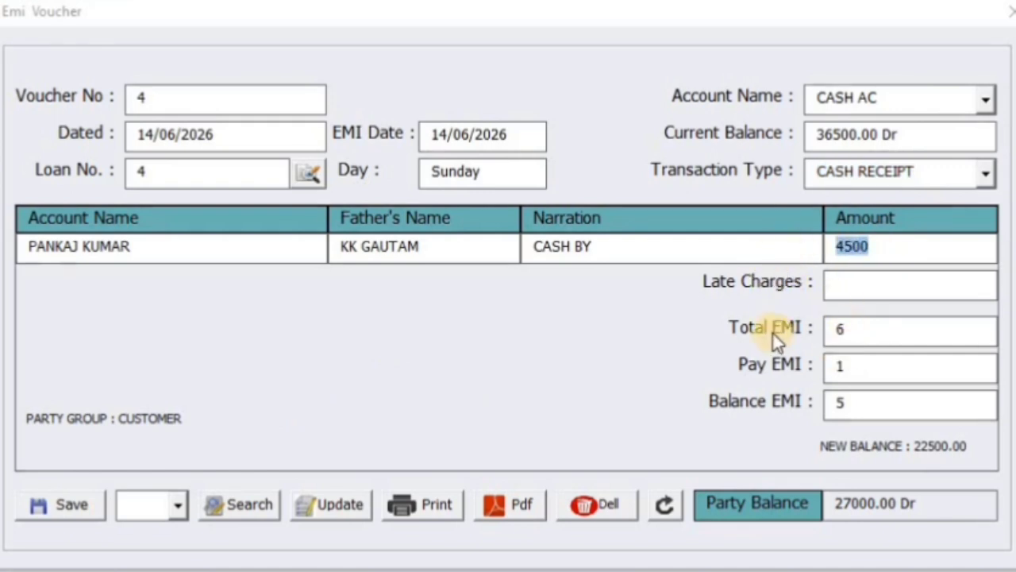
left_click(833, 331)
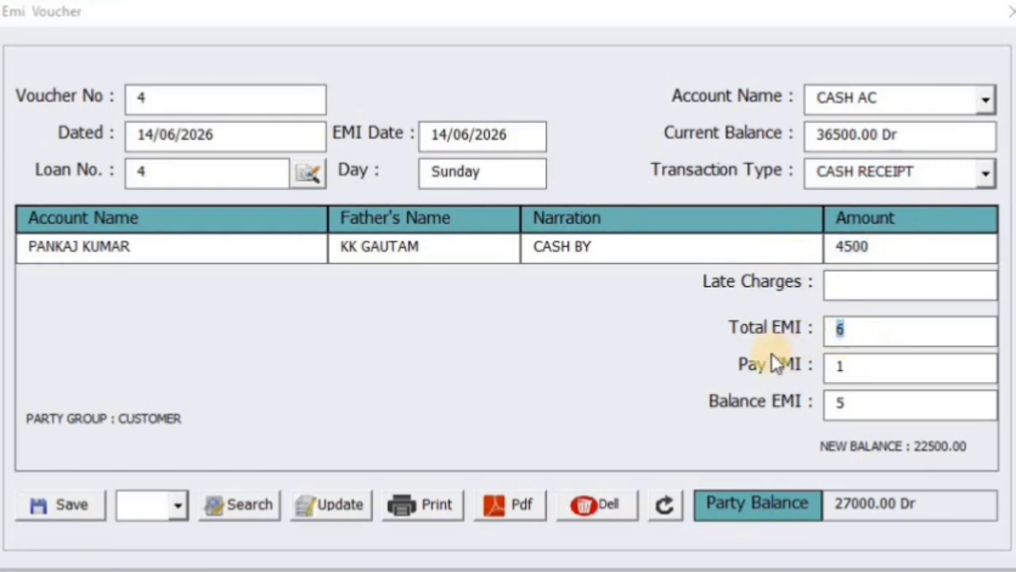
left_click(862, 366)
left_click(868, 405)
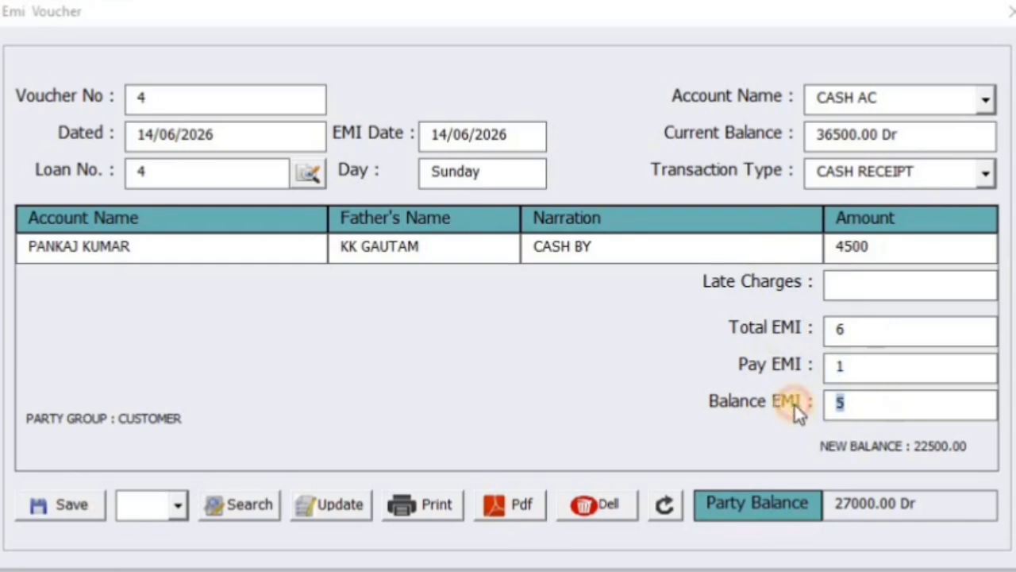
left_click(841, 365)
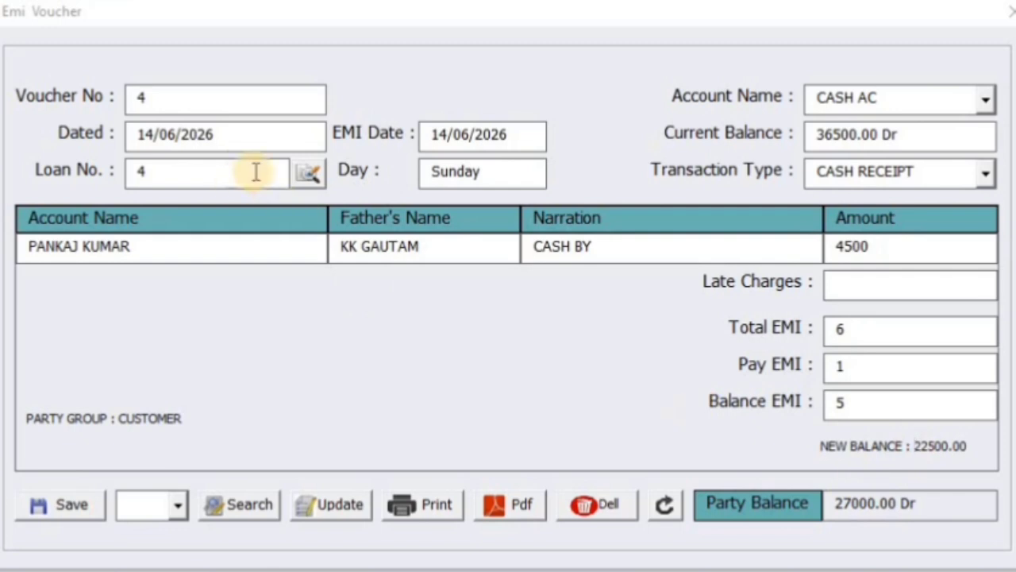
left_click(151, 137)
Step: Change the voucher date to 15/06/2026 and check the late charge of 100
left_click(162, 135)
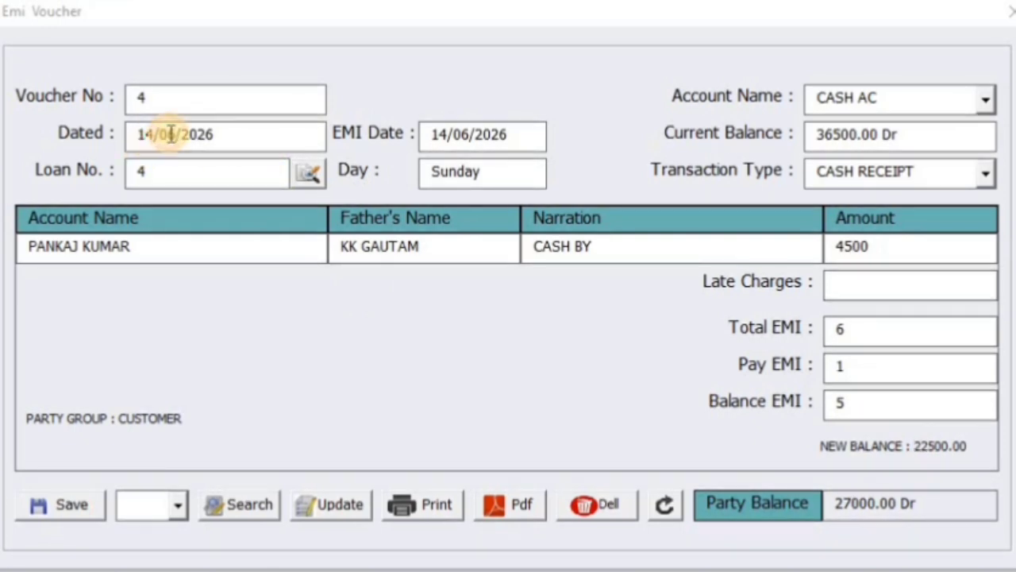
key("BackSpace")
type("5")
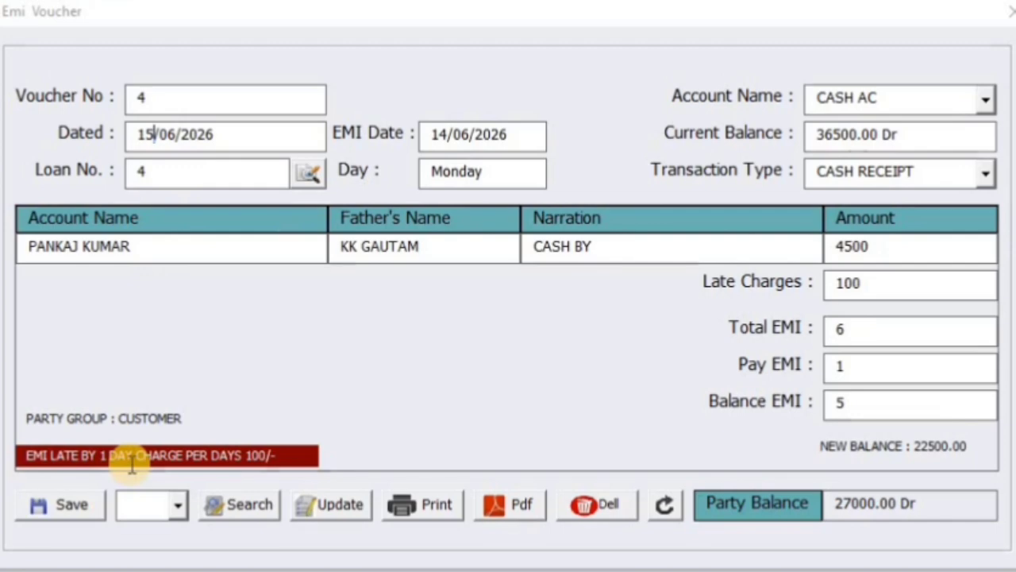
double_click(823, 283)
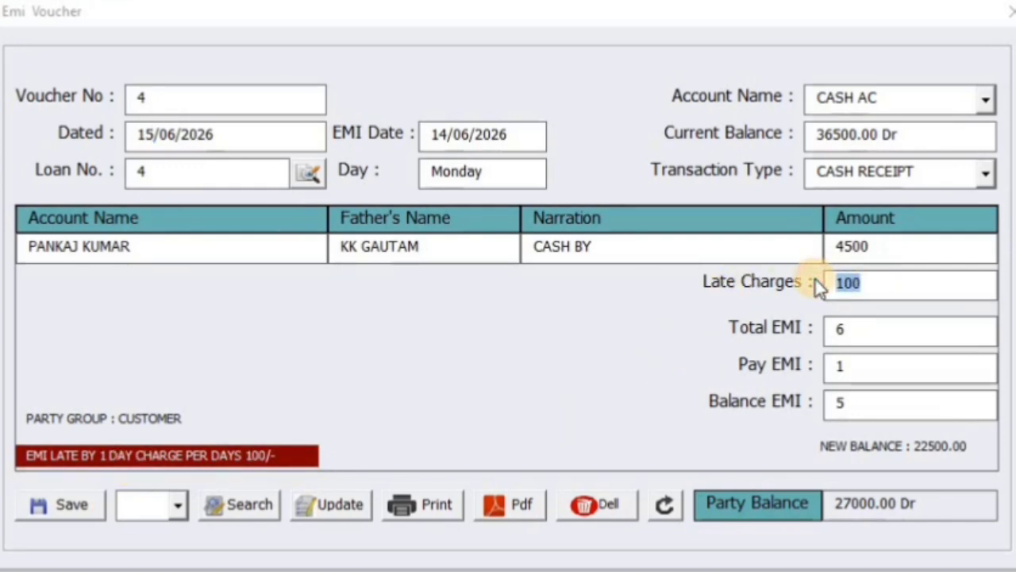
Step: Change the date to 16/06/2026 and confirm late charges rise to 200
left_click(141, 134)
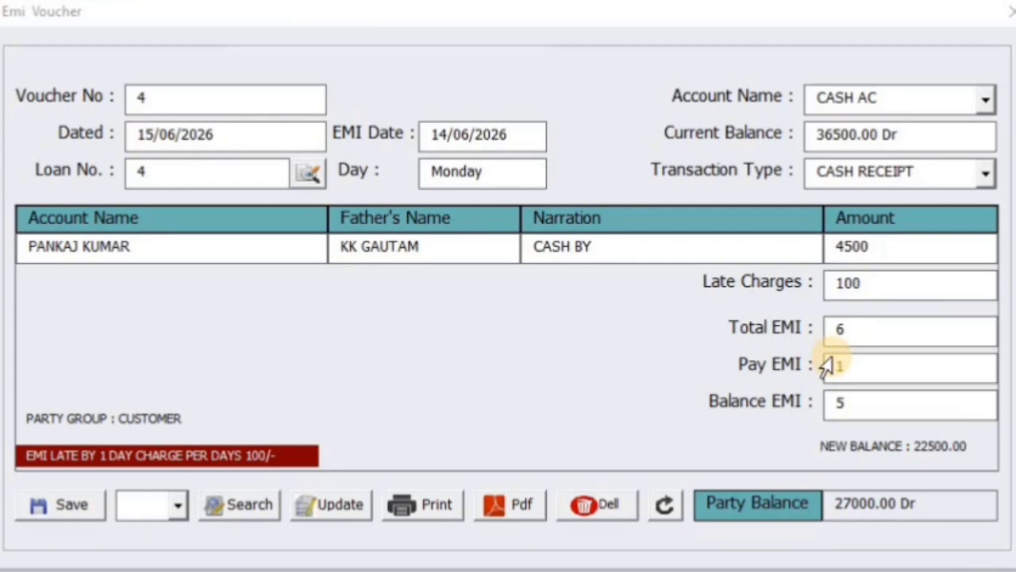
key("Delete")
type("6")
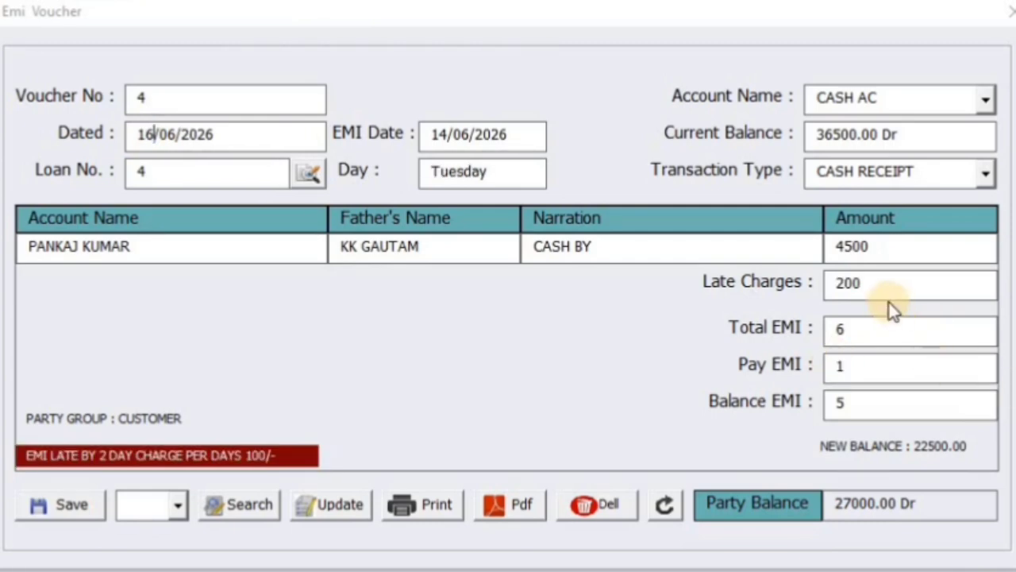
left_click_drag(871, 285, 742, 287)
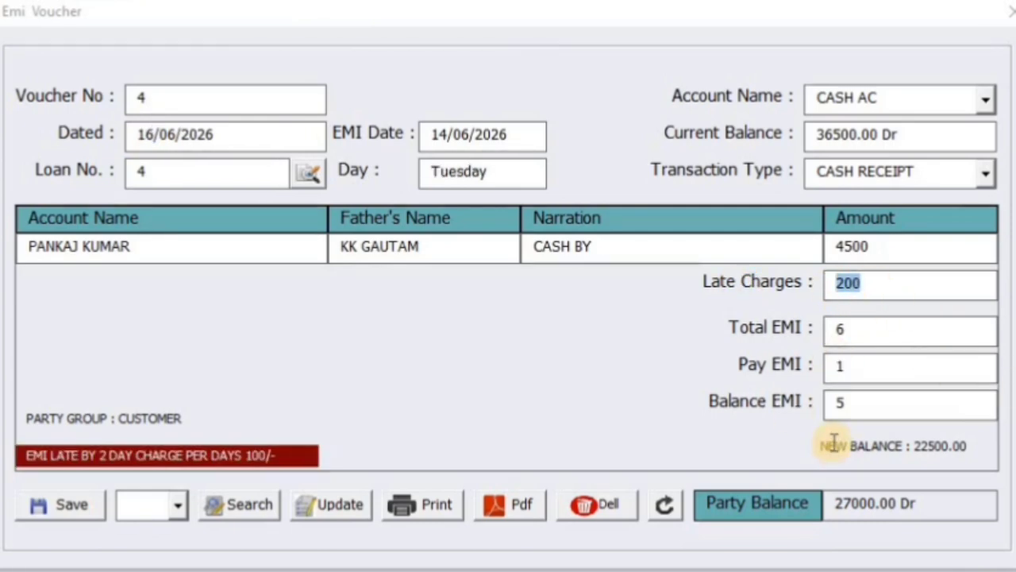
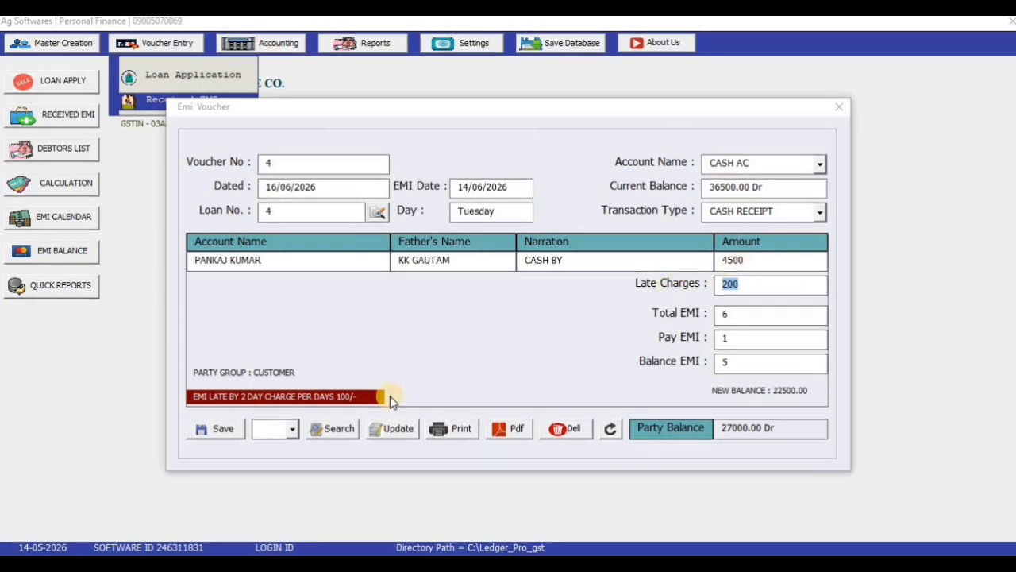
Step: Save the 4500 EMI voucher with 200 late charges, reload voucher 4 and export its receipt PDF
left_click(221, 432)
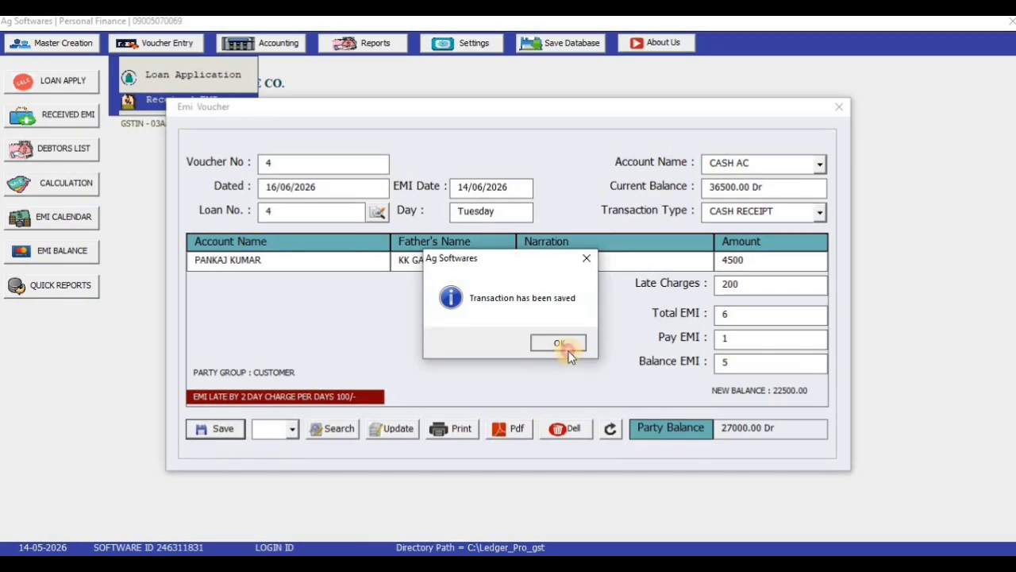
left_click(566, 344)
left_click(292, 428)
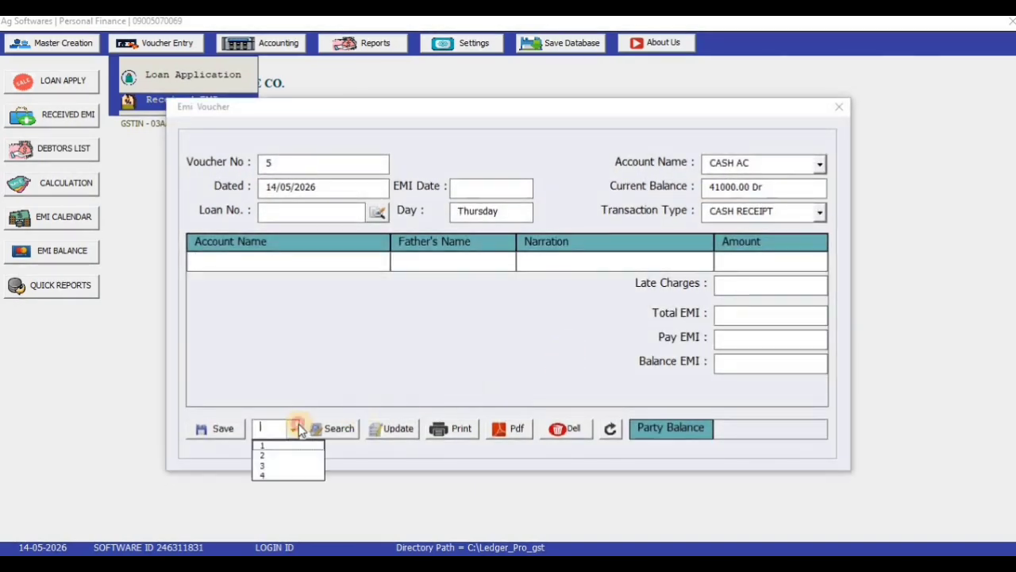
left_click(290, 477)
left_click(325, 433)
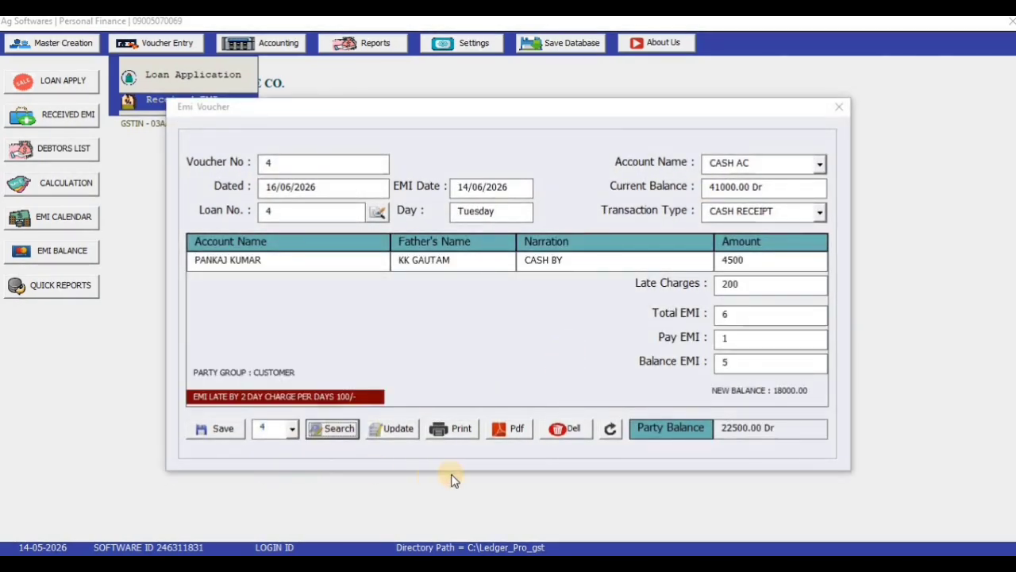
left_click(514, 429)
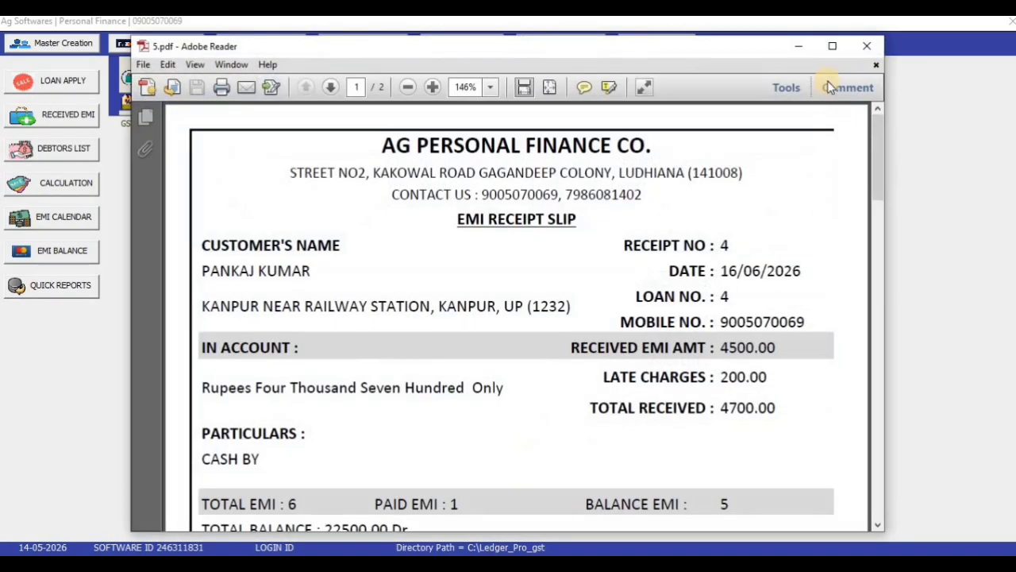
Step: Review voucher 4's receipt at 125% zoom, checking heading, paid EMI and total balance, then minimize Reader
left_click(835, 43)
left_click(274, 58)
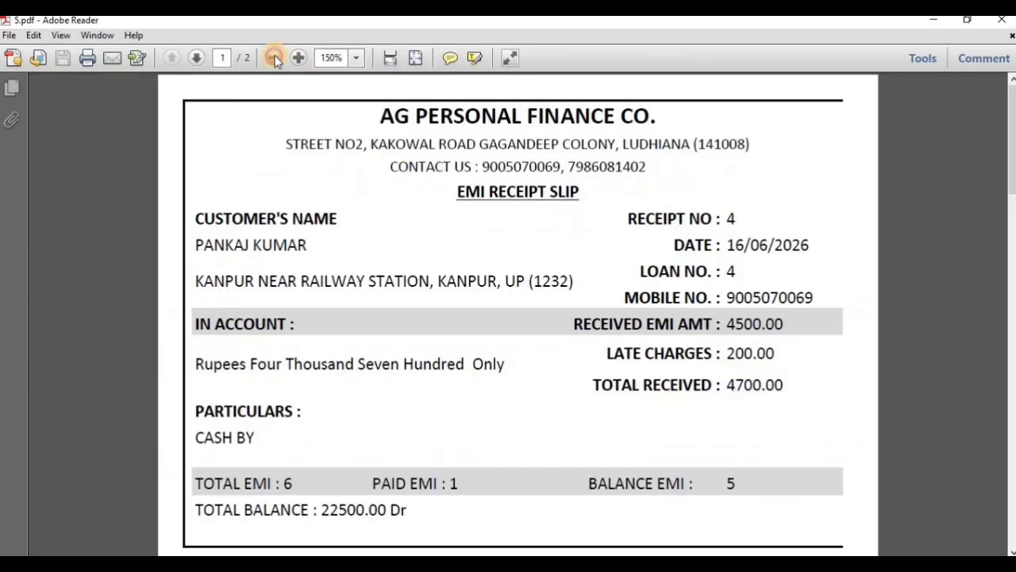
left_click_drag(466, 172, 543, 171)
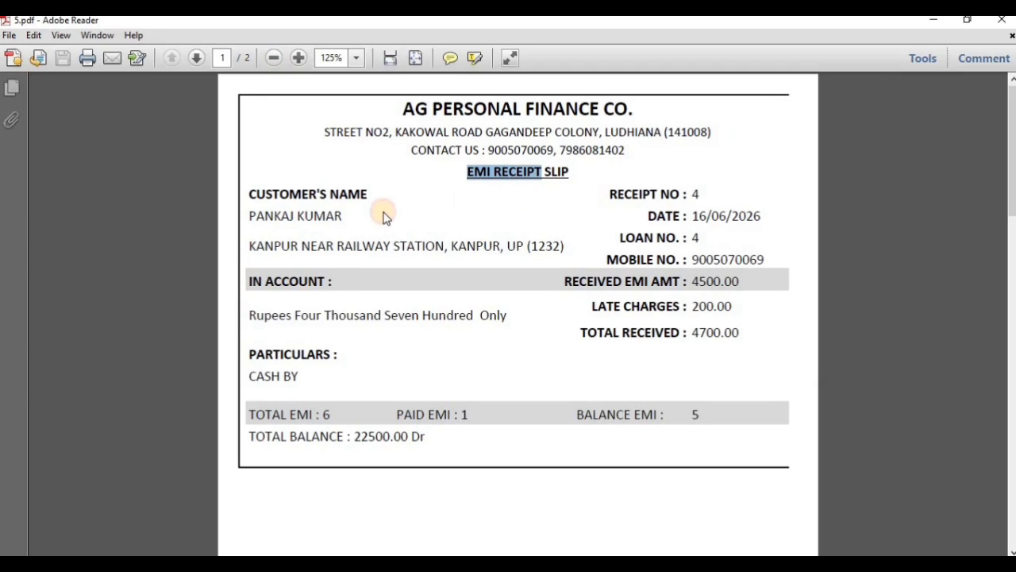
left_click(295, 414)
left_click_drag(428, 414, 436, 415)
left_click(677, 412)
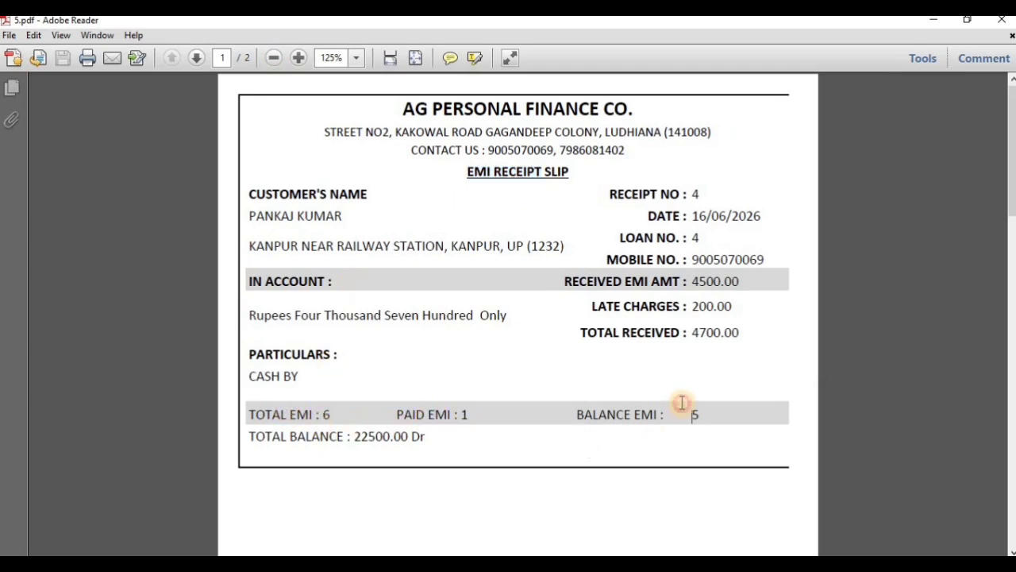
left_click(377, 436)
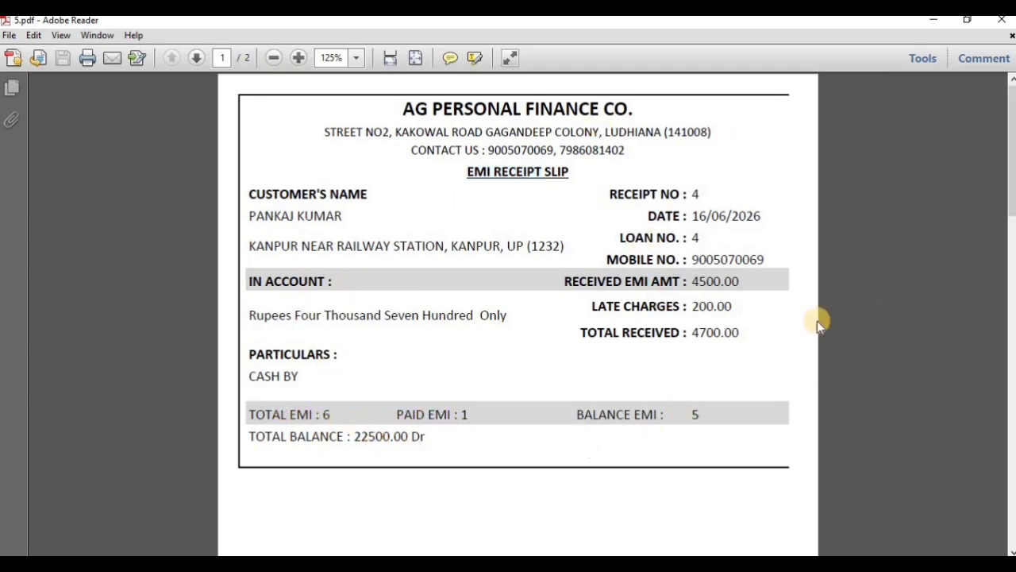
left_click(941, 25)
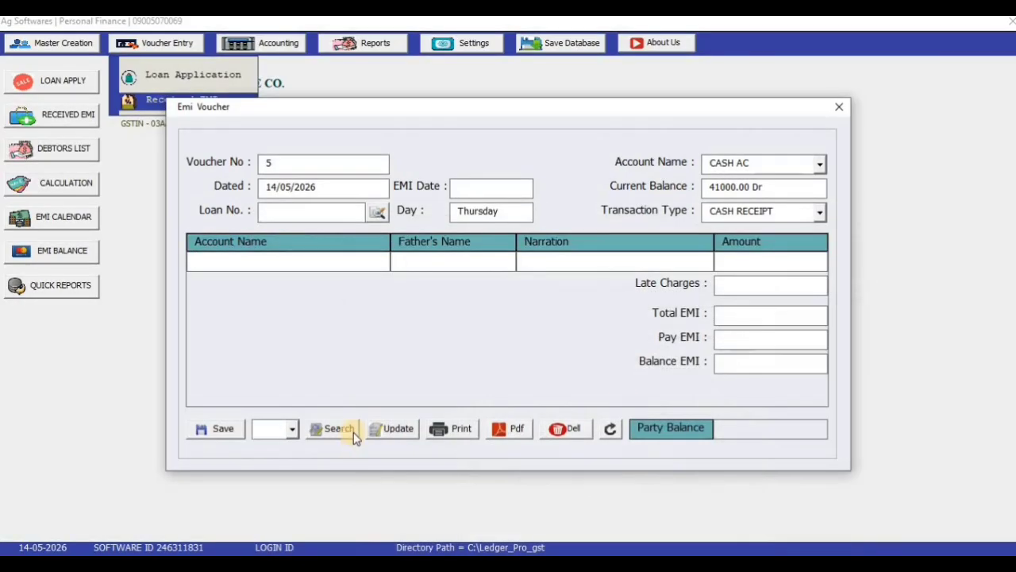
Step: Close the voucher form and open the EMI Payment report for loan number 4
left_click(839, 107)
left_click(394, 43)
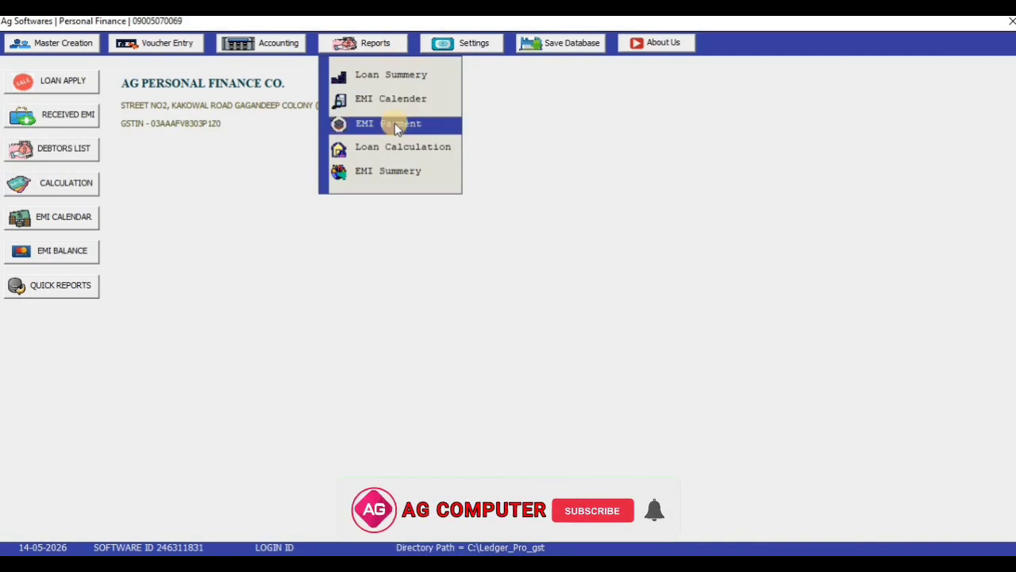
left_click(386, 124)
type("4")
key("Return")
key("Return")
key("Return")
key("Return")
key("Return")
key("Return")
key("Return")
key("Return")
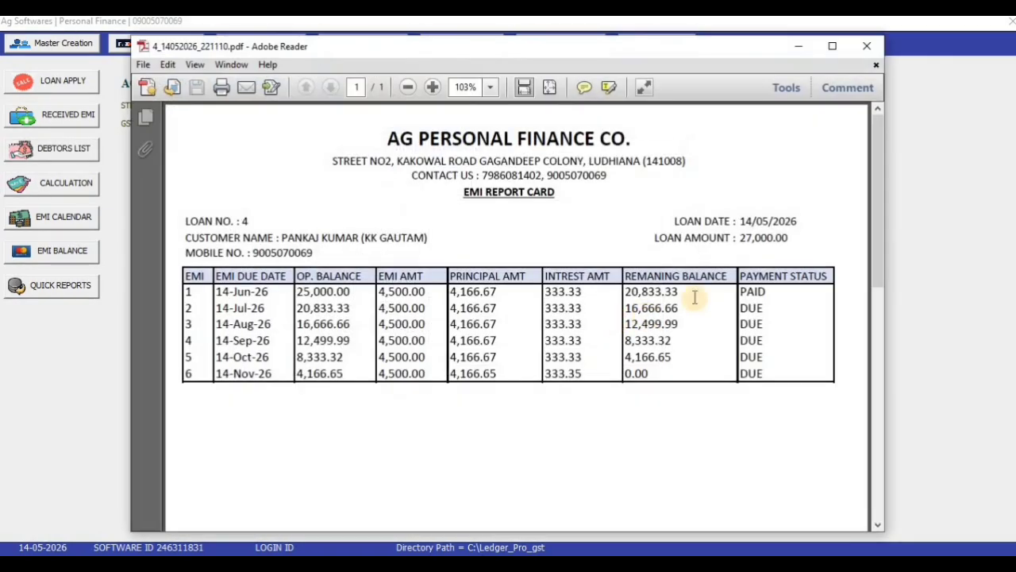
Step: Generate loan 4's EMI report card PDF, confirm instalment 1 PAID and 2–6 DUE, then close it
left_click(831, 45)
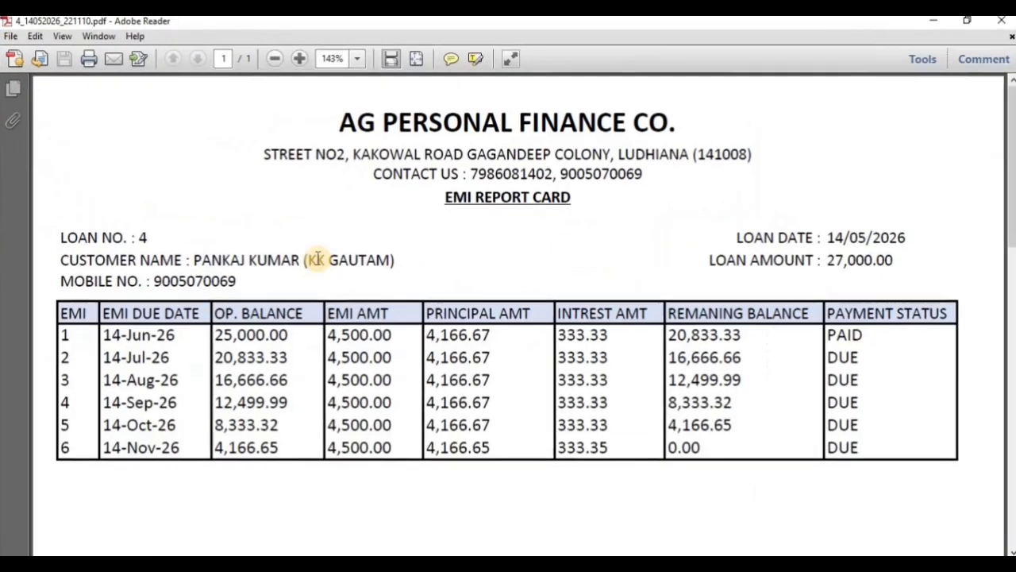
left_click_drag(124, 334, 182, 350)
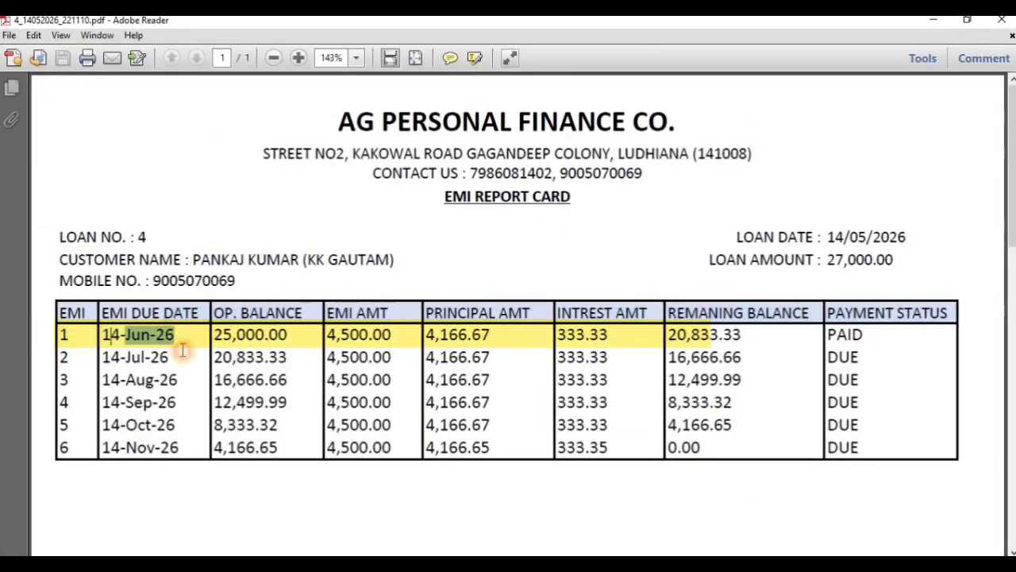
double_click(856, 334)
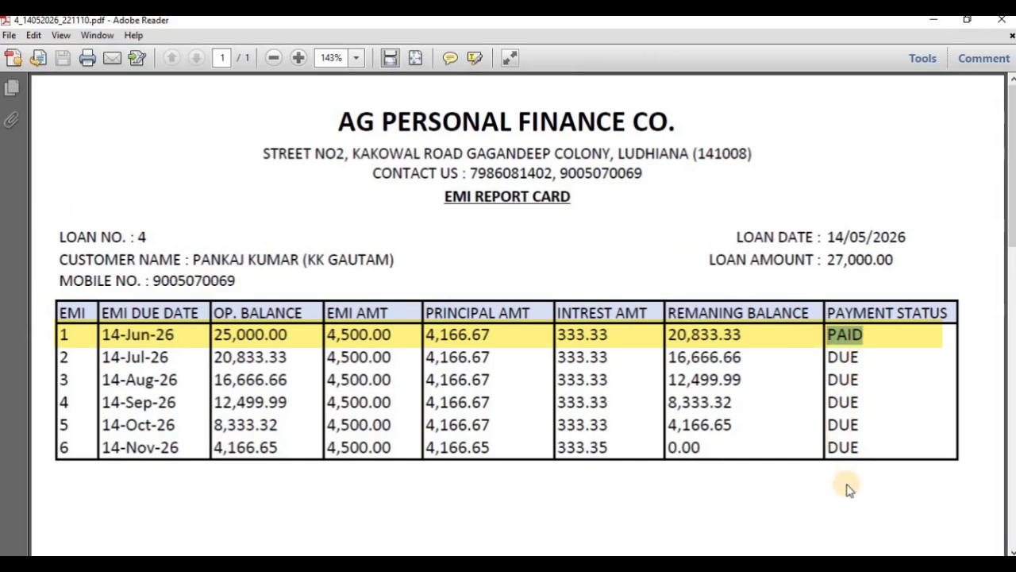
left_click(1002, 20)
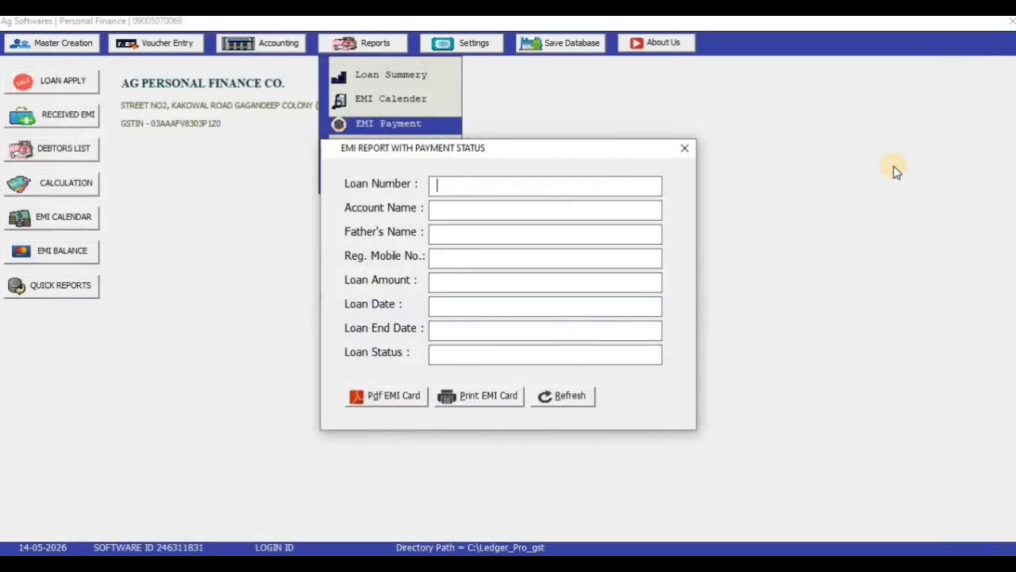
Step: Open the Account Statement from Accounting and set Date To 14/May/2027
left_click(684, 152)
left_click(188, 48)
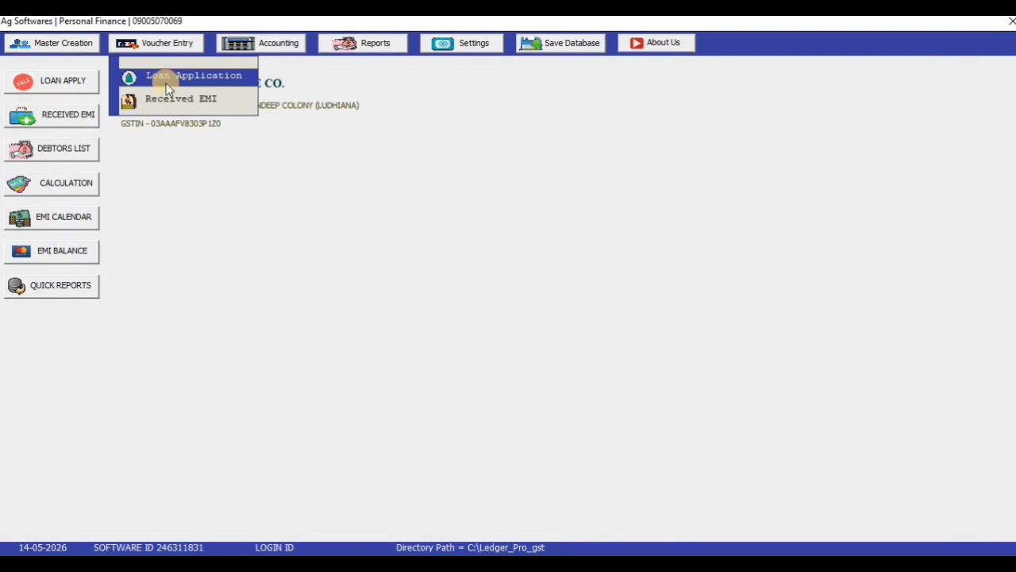
left_click(297, 46)
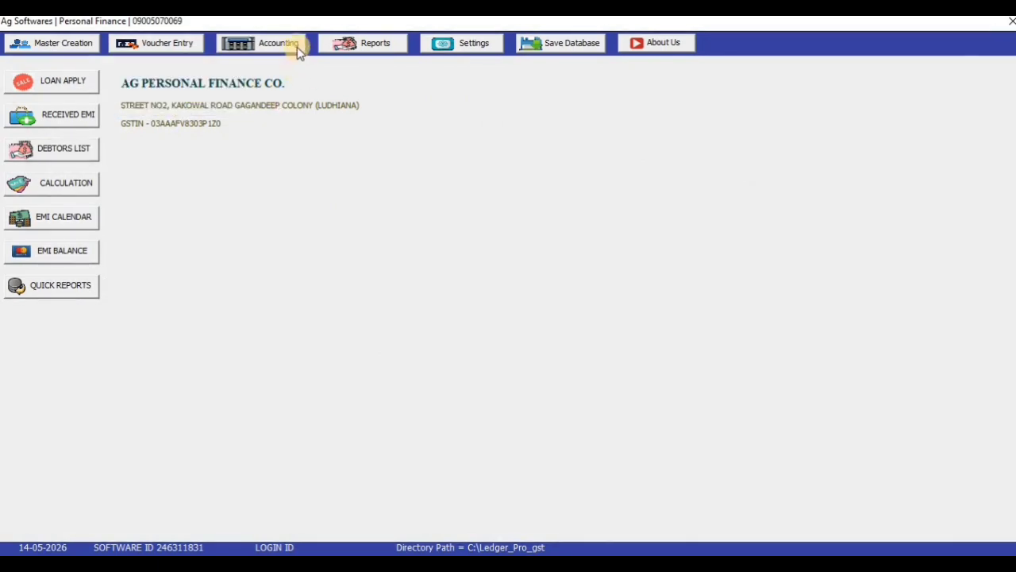
left_click(297, 46)
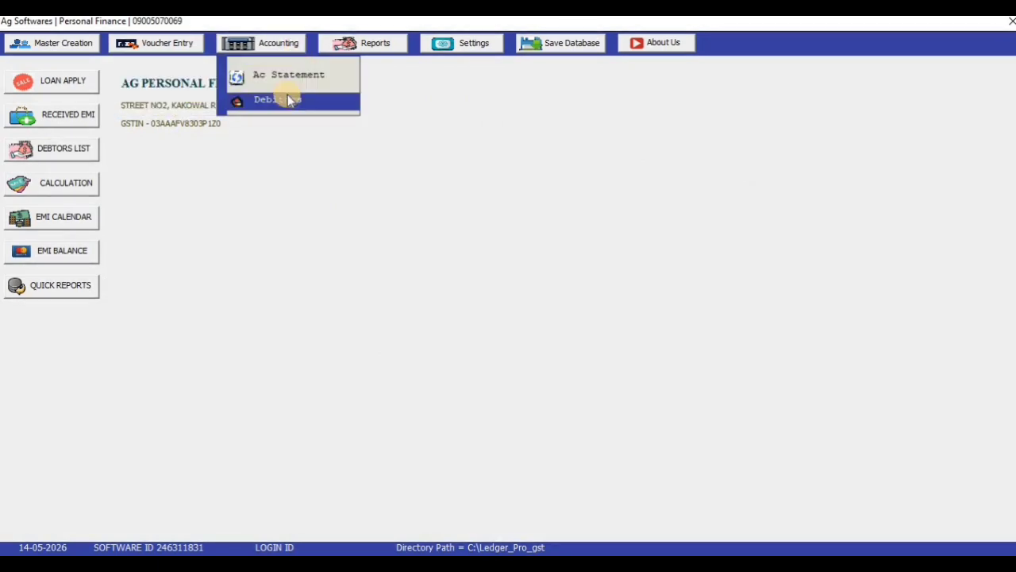
left_click(291, 77)
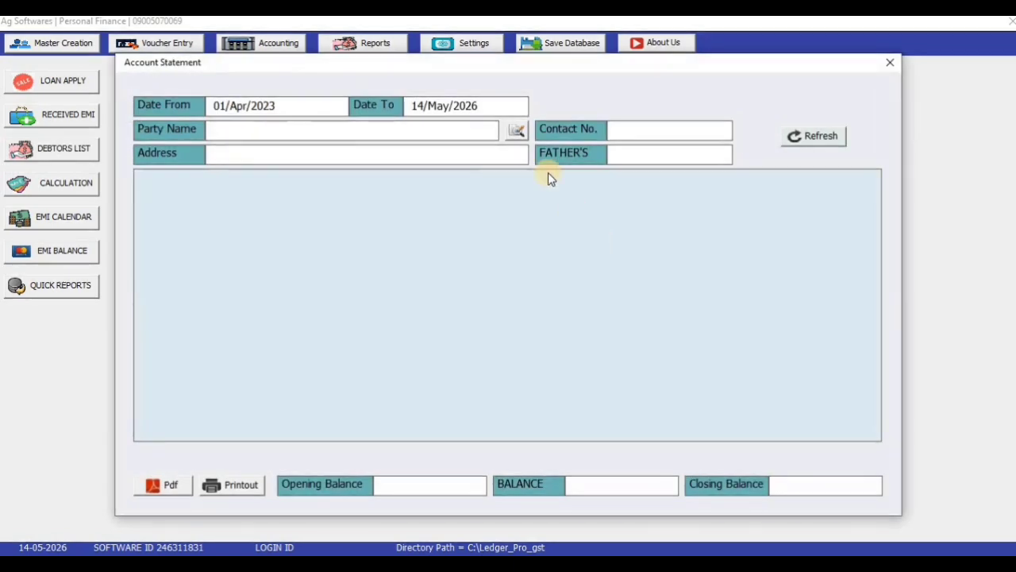
left_click(496, 112)
key("BackSpace")
type("7")
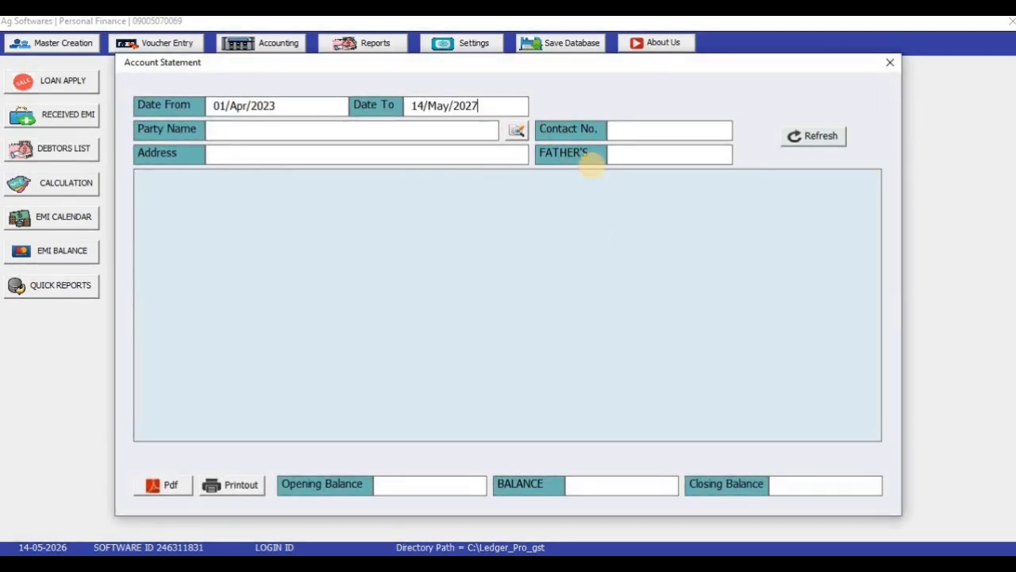
Step: Load the loan 4 borrower's statement, review its entries, and export it as a PDF ledger
left_click(441, 131)
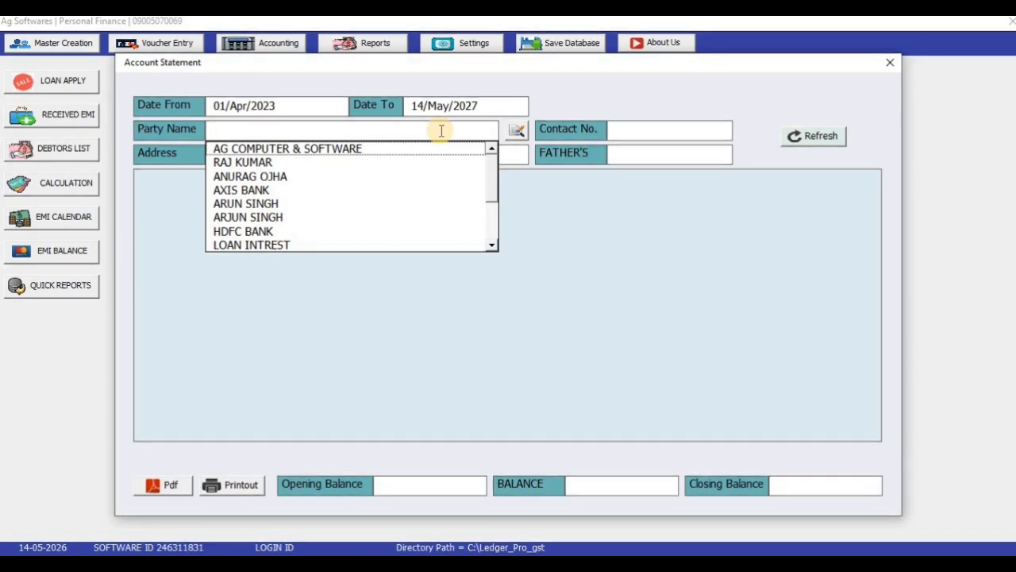
left_click_drag(494, 165, 493, 209)
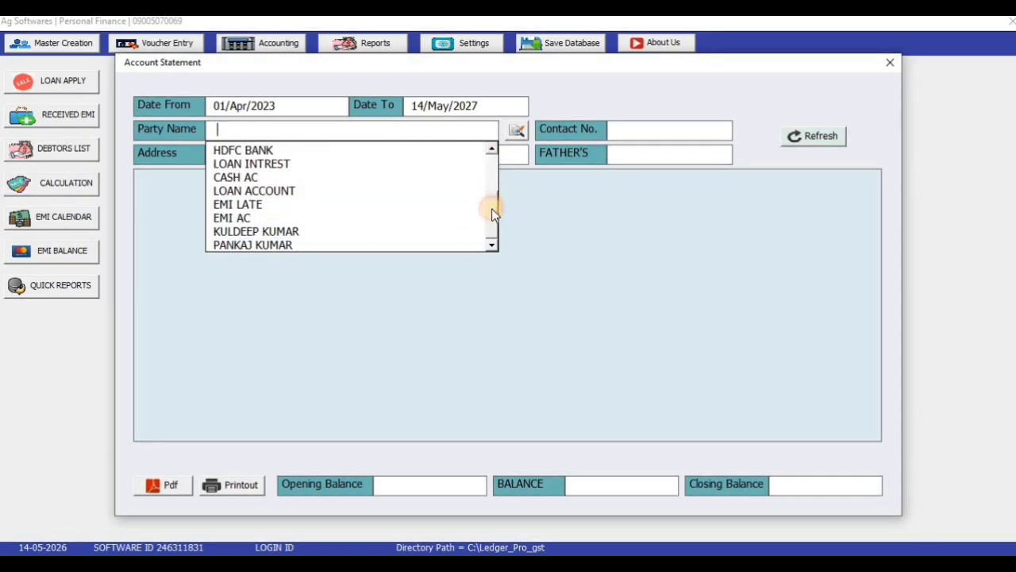
left_click(383, 244)
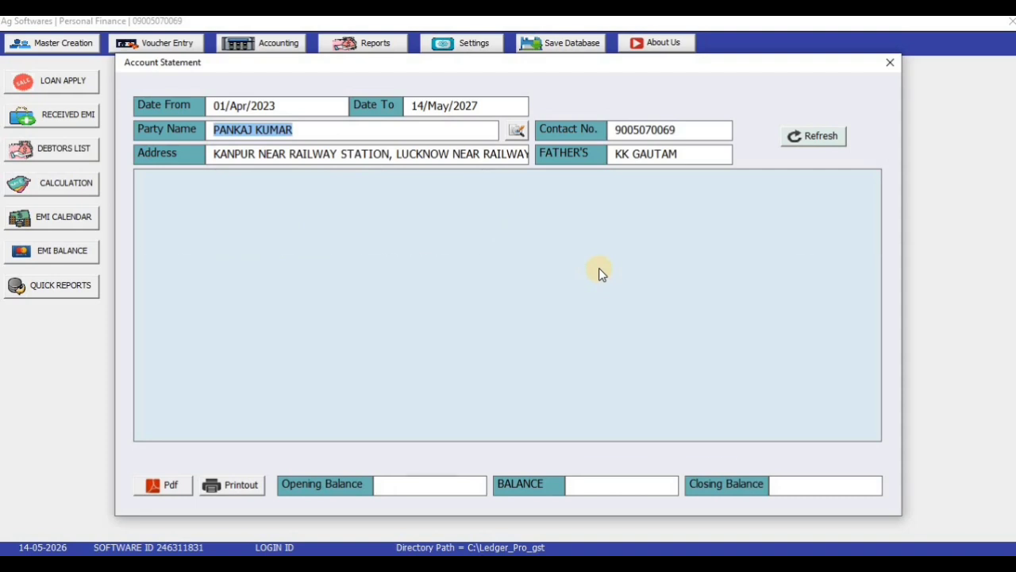
key("Return")
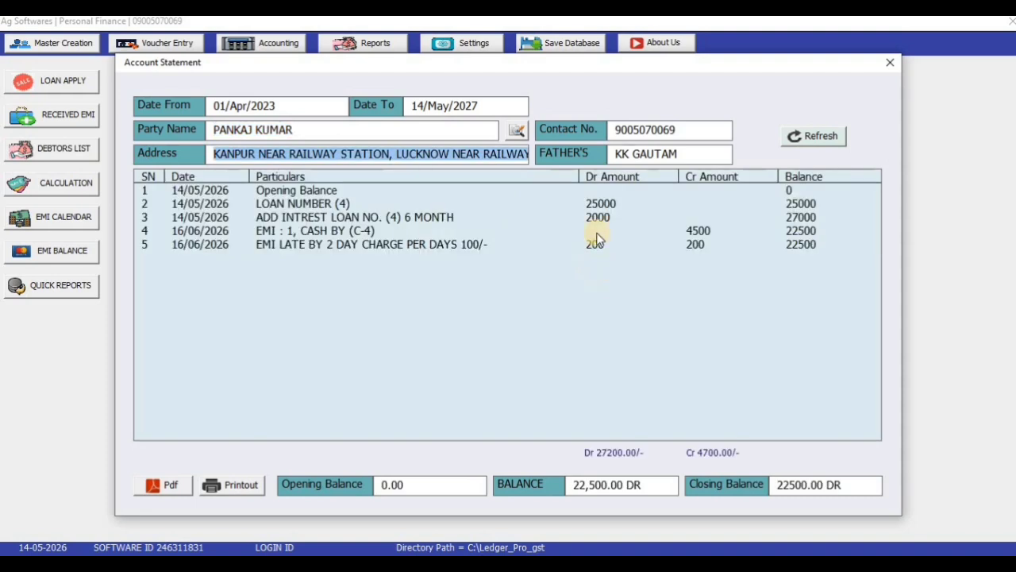
left_click(272, 190)
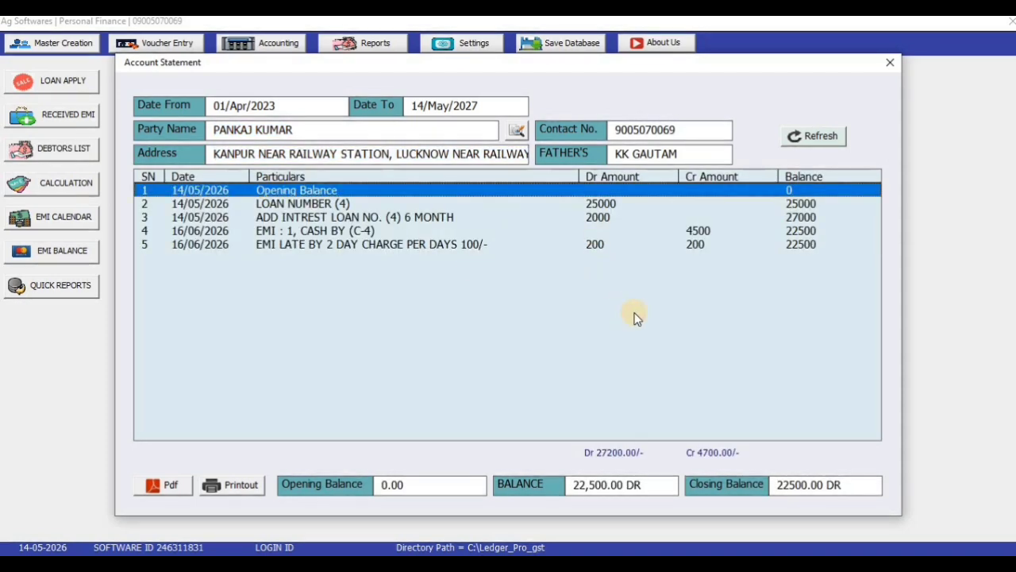
key("Down")
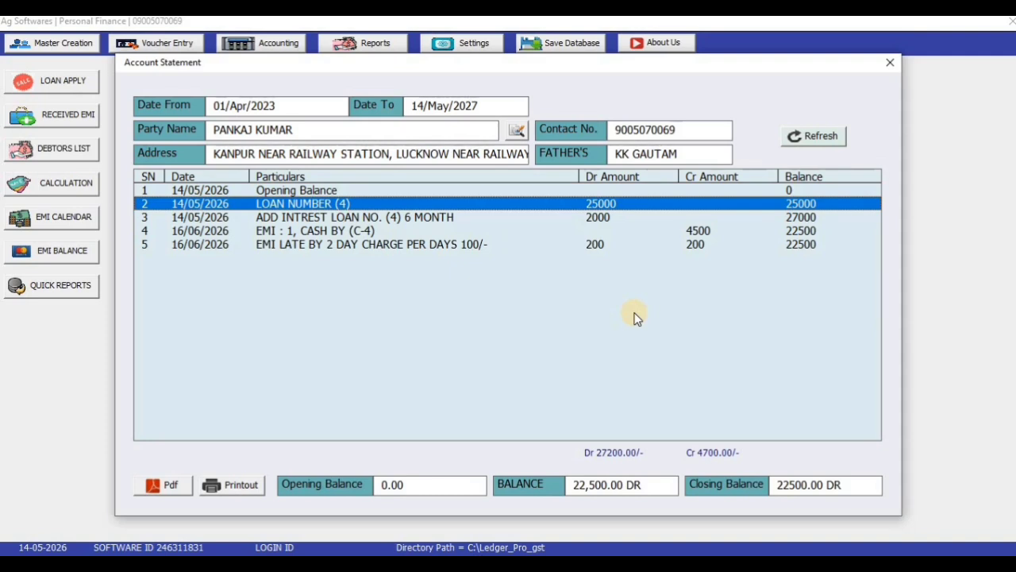
key("Down")
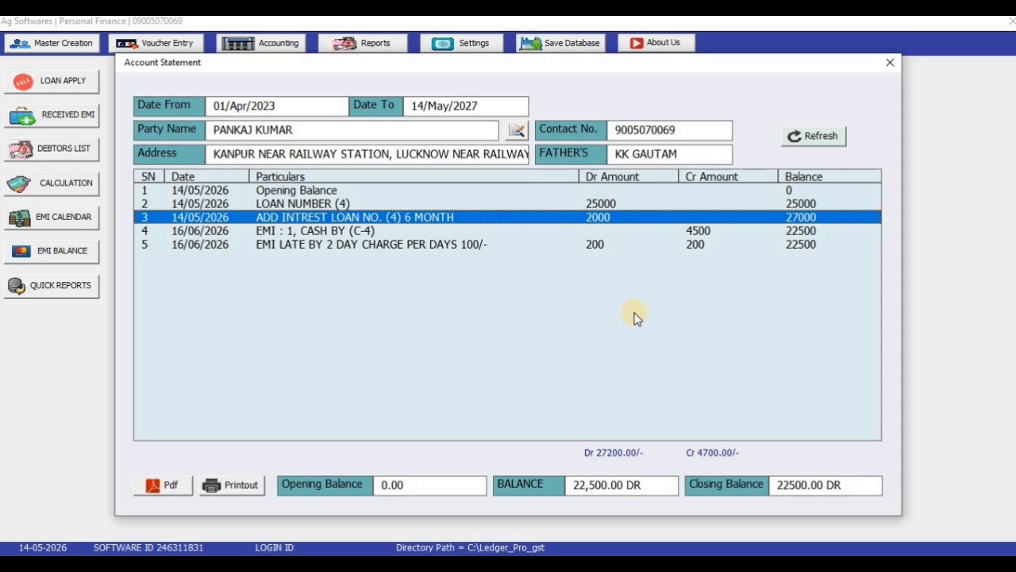
key("Down")
key("Down")
key("Up")
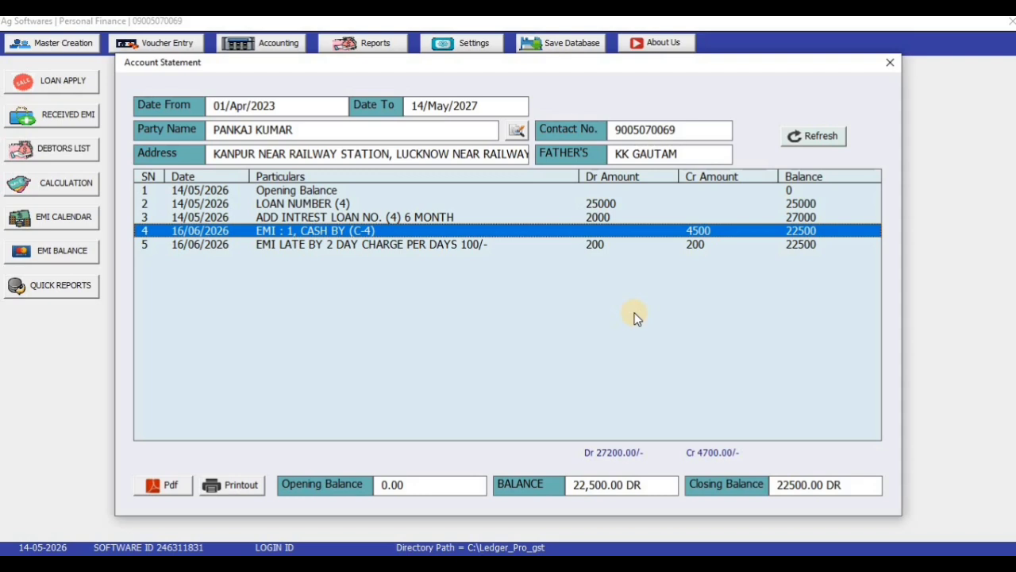
key("Down")
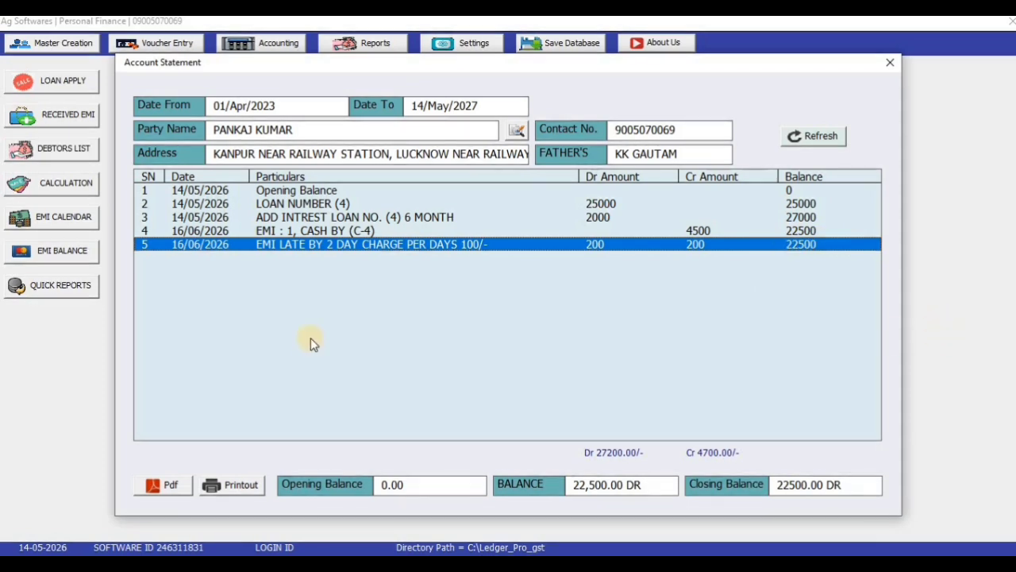
left_click(153, 487)
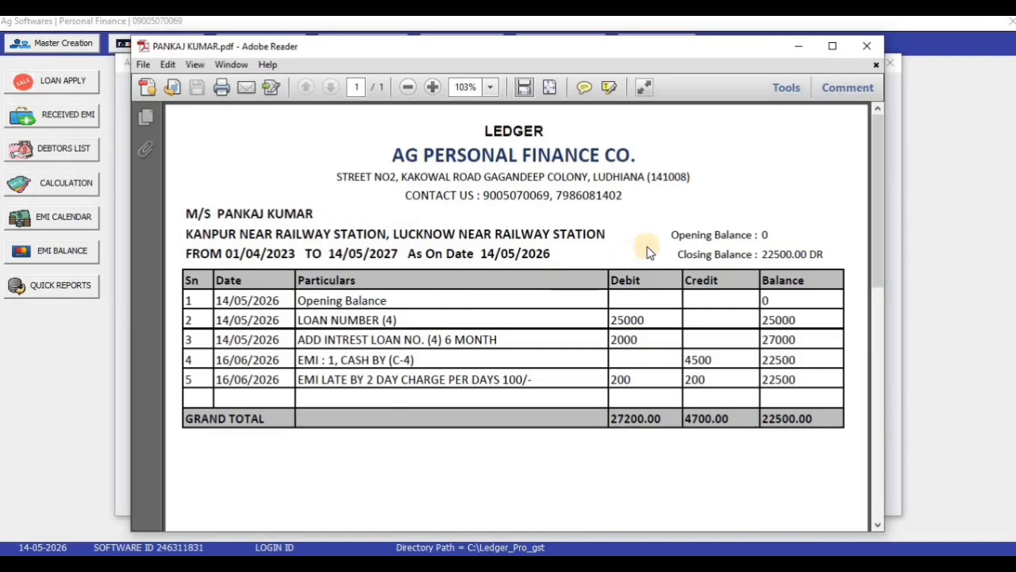
left_click(867, 46)
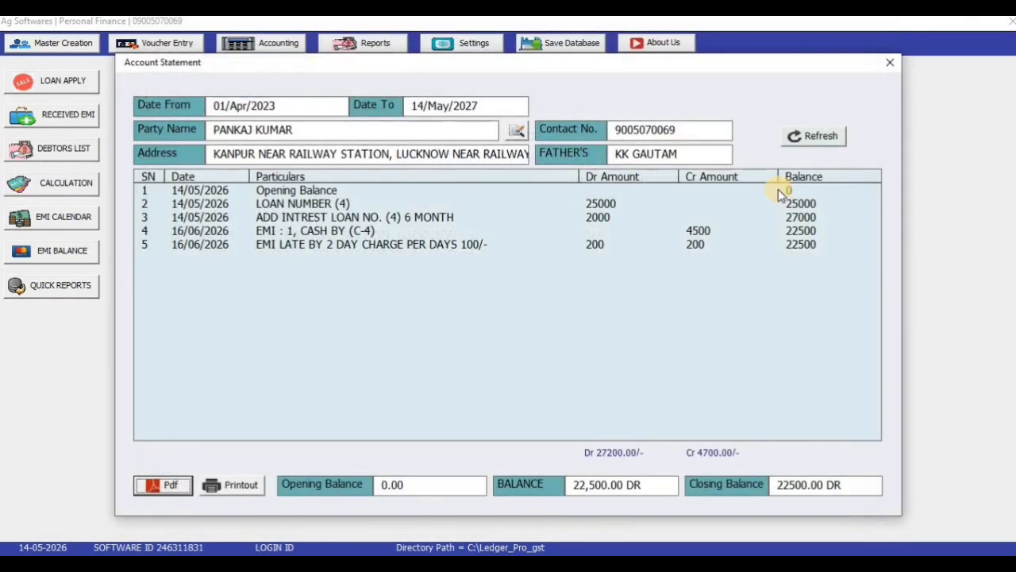
Step: Close the account statement and briefly view the debtors list
left_click(891, 64)
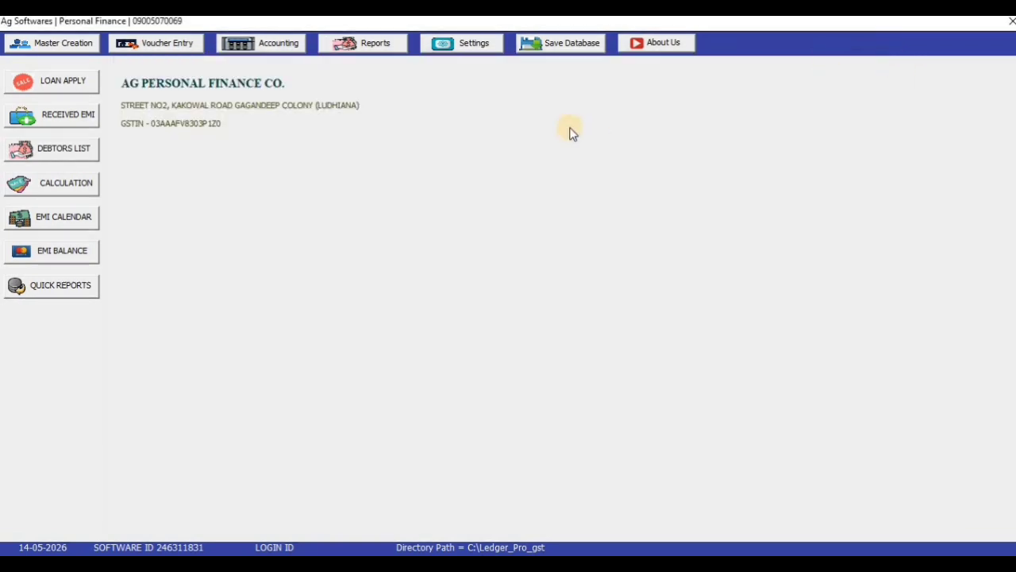
left_click(279, 47)
key("Return")
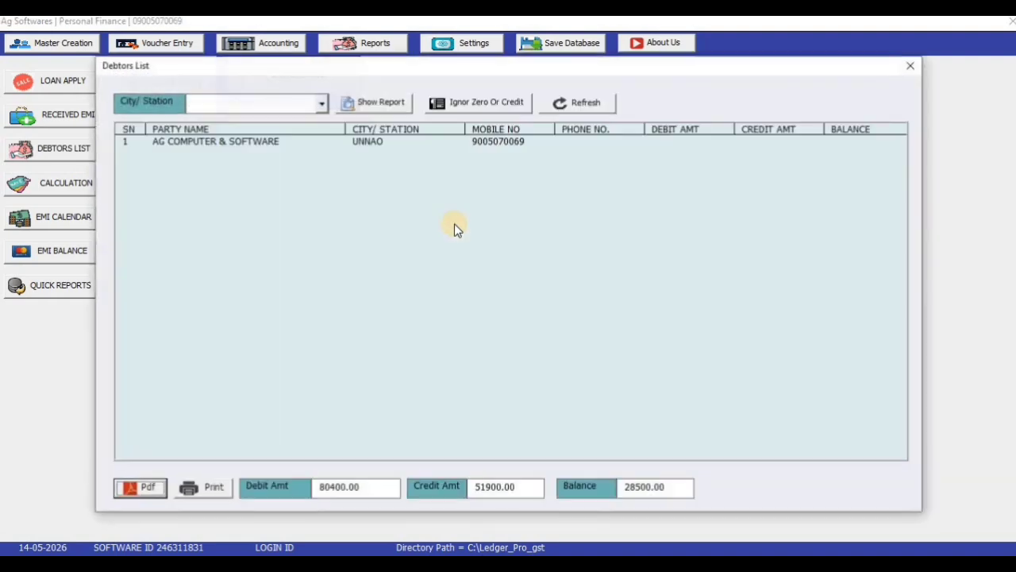
left_click(905, 68)
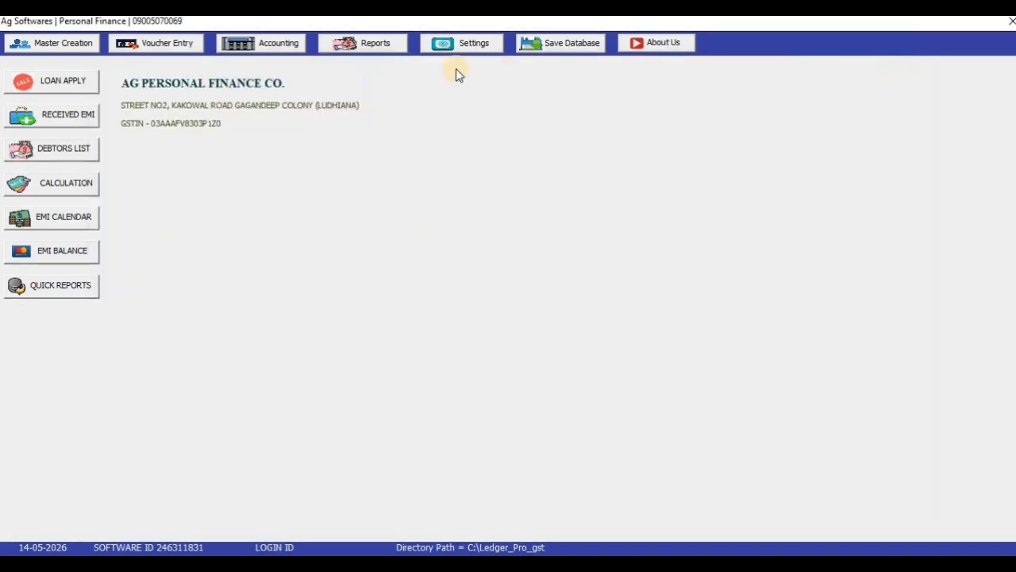
Step: Open Loan Calculation and check 4 loans, 73000 amount, 7000 interest, 80000 total, 0 received EMI
left_click(401, 48)
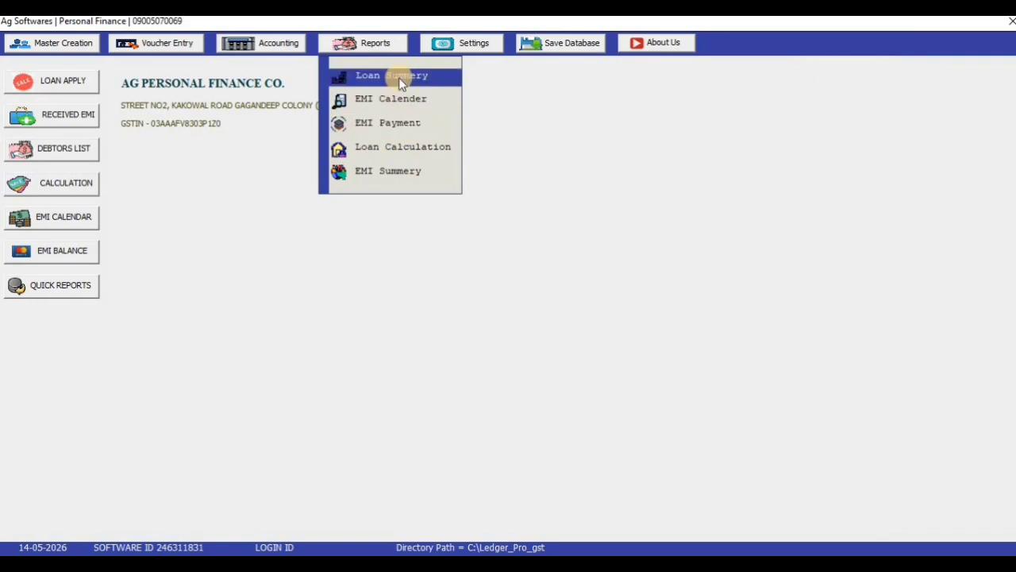
left_click(418, 152)
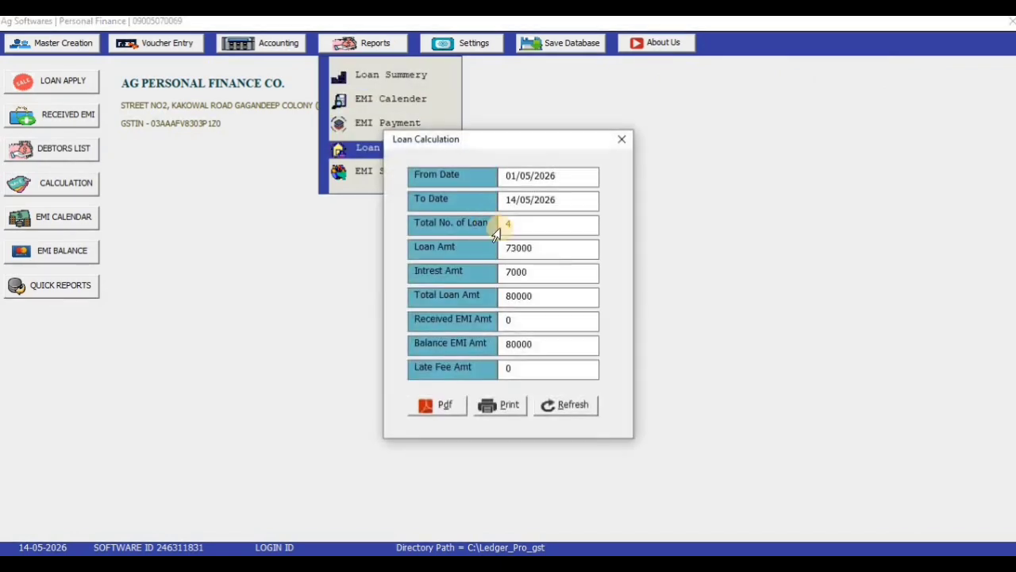
left_click_drag(465, 56, 460, 48)
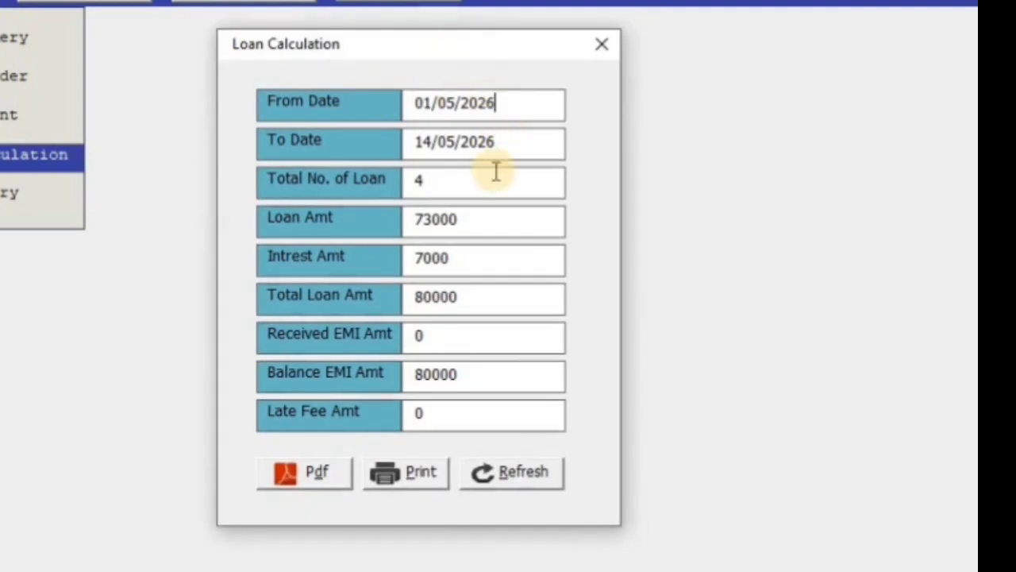
left_click_drag(455, 178, 329, 196)
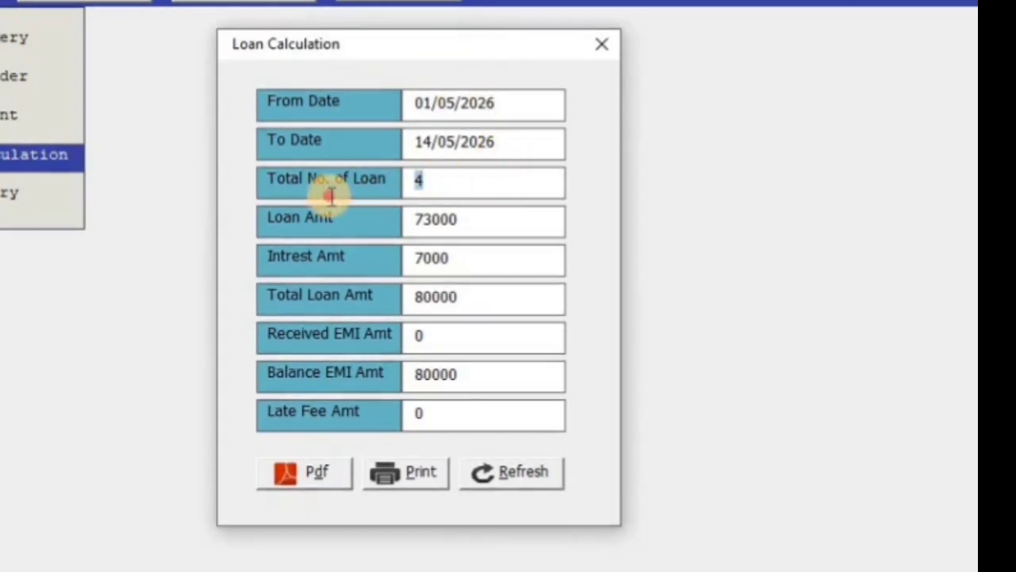
left_click_drag(494, 220, 404, 226)
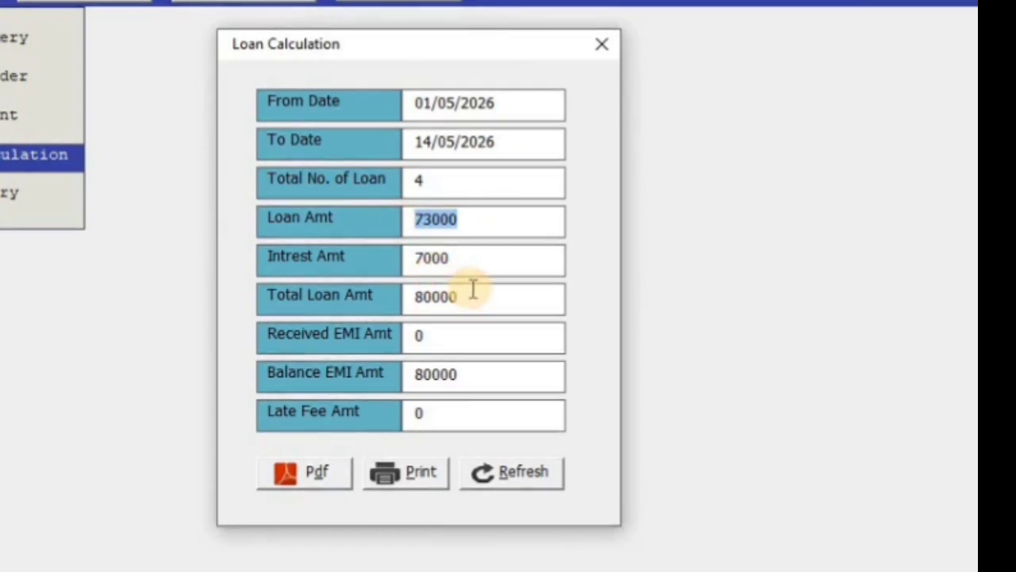
left_click_drag(484, 269, 374, 267)
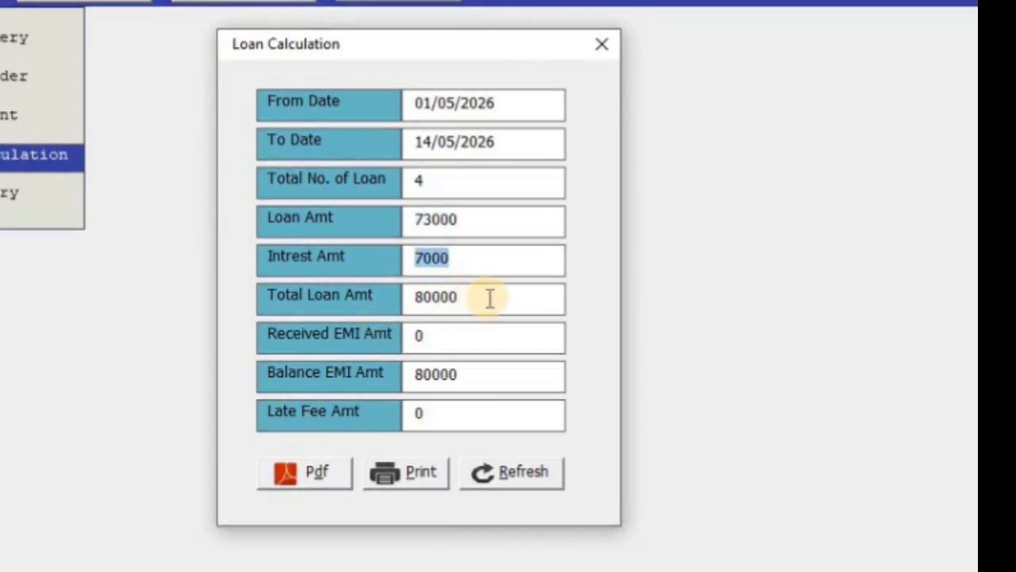
left_click_drag(490, 298, 378, 297)
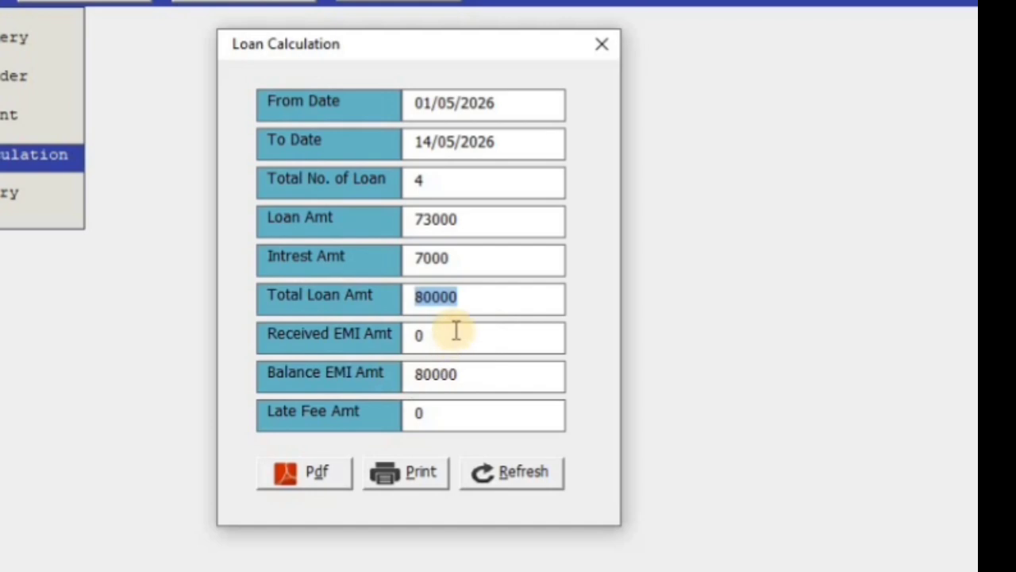
left_click_drag(454, 334, 363, 336)
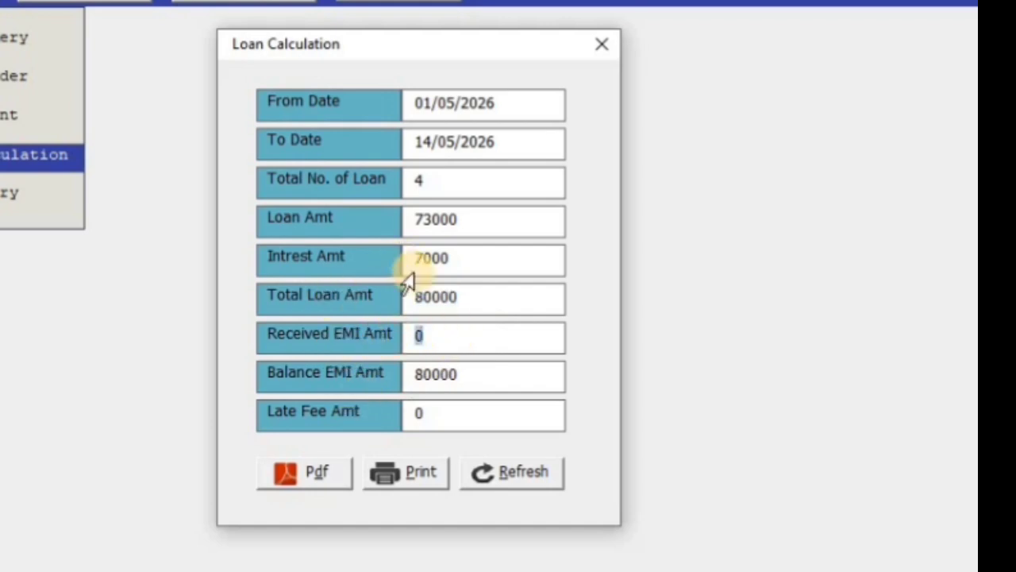
Step: Change the To Date to 14/05/2027 and check the 400 late fee and 62334 balance EMI
left_click(505, 146)
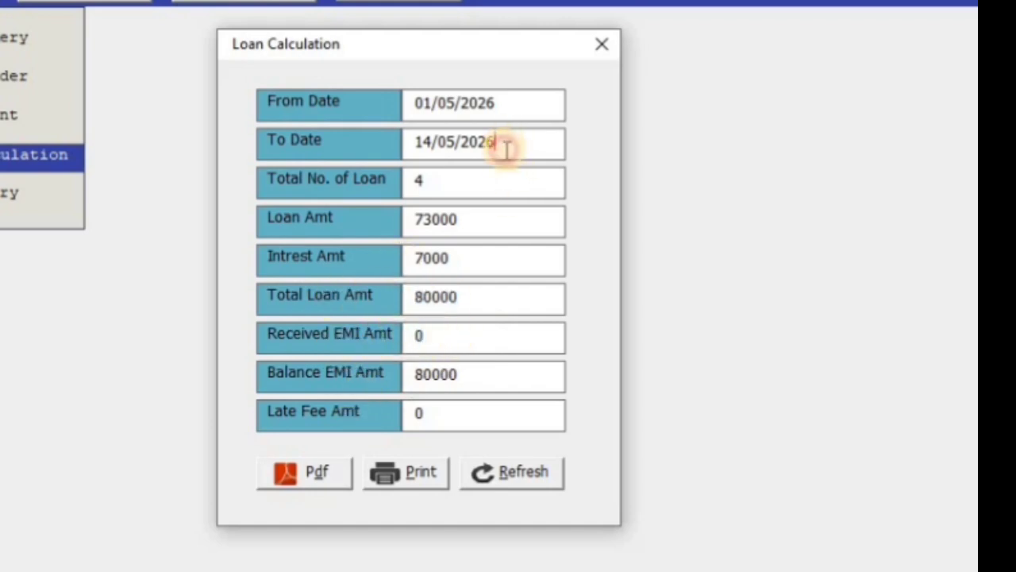
key("BackSpace")
type("7")
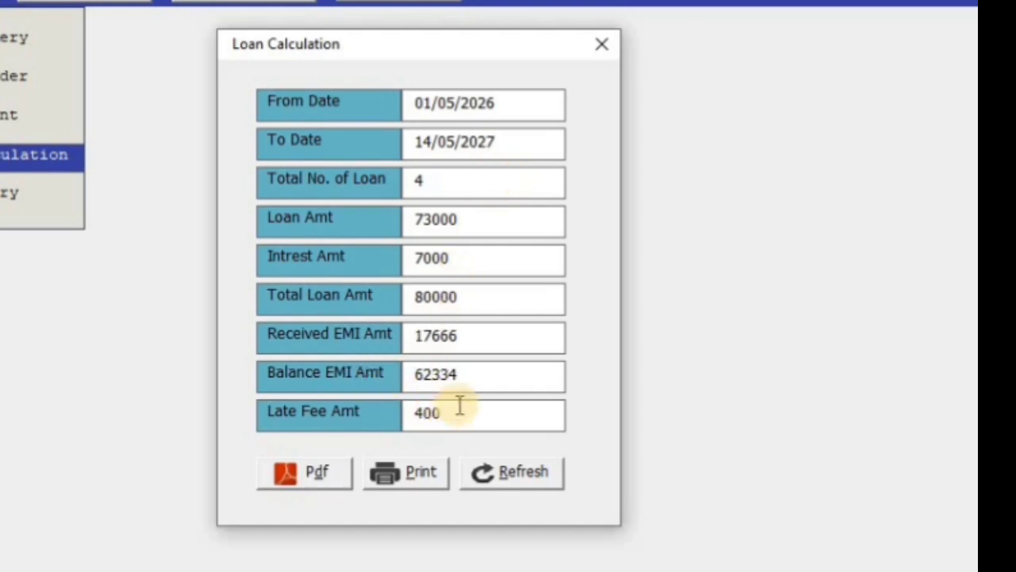
left_click_drag(458, 409, 238, 420)
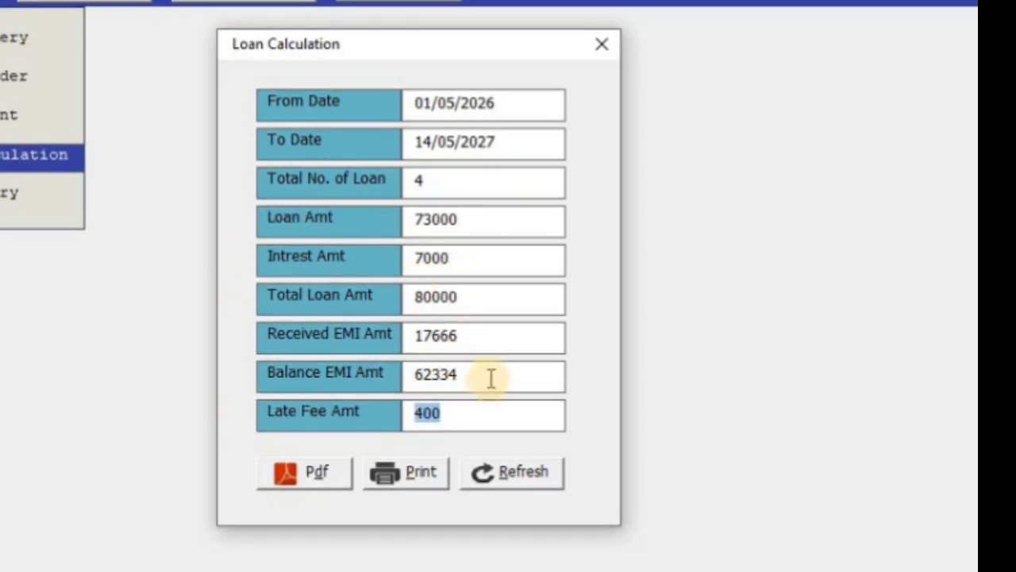
left_click_drag(490, 379, 376, 355)
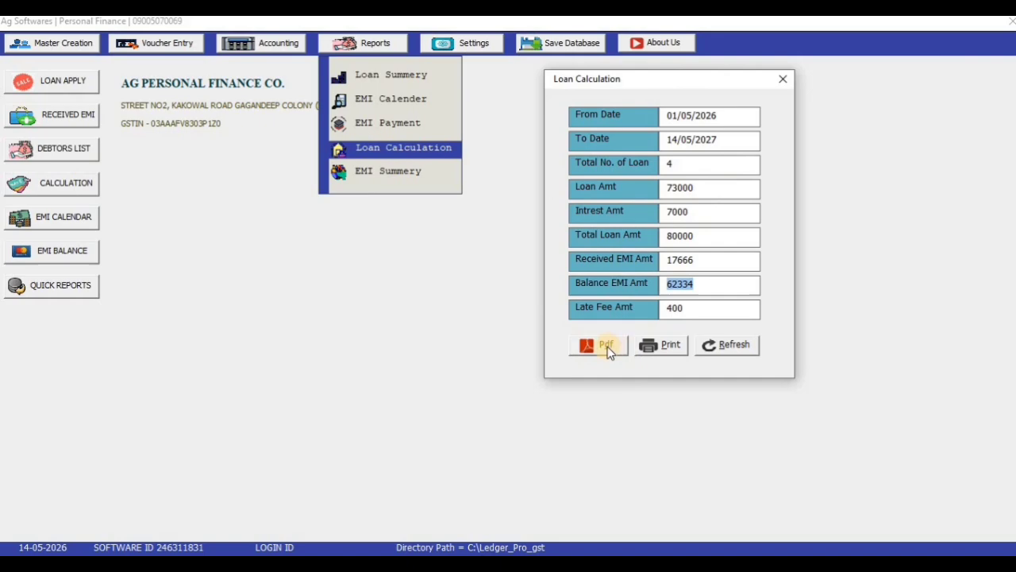
Step: Export the loan calculation summary to PDF, review it, then close the PDF and the report window
left_click(607, 347)
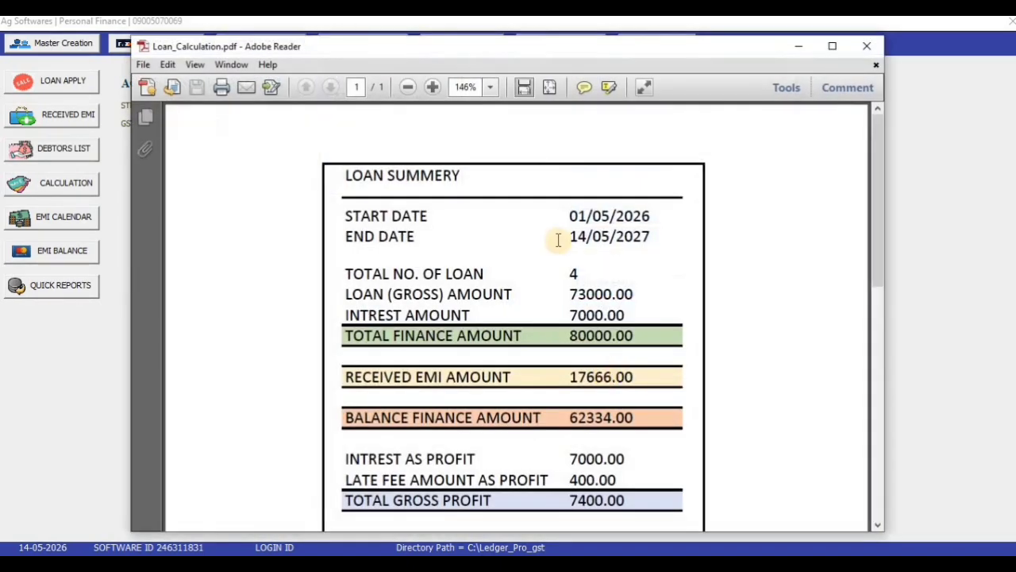
scroll(560, 268, "down", 3)
scroll(562, 279, "up", 2)
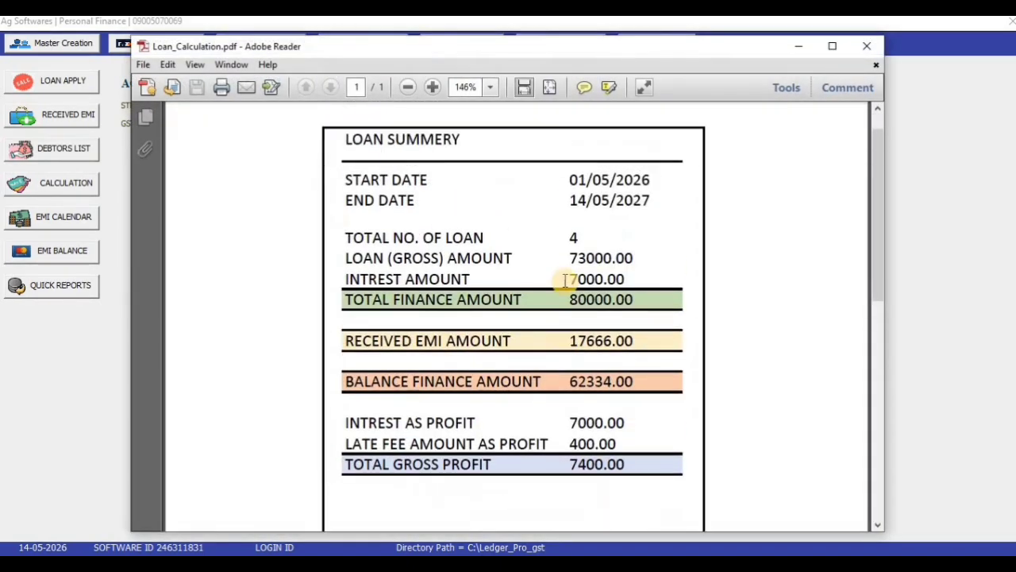
left_click(866, 46)
left_click(779, 78)
left_click(375, 43)
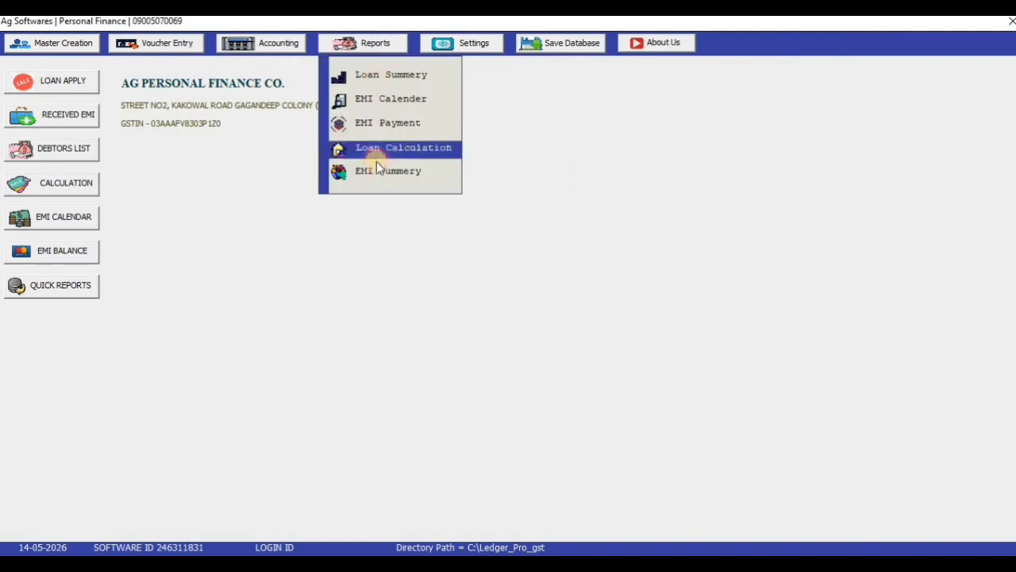
Step: Run the EMI Summary for June-2026 and step through the four loans' paid and pending status
left_click(369, 172)
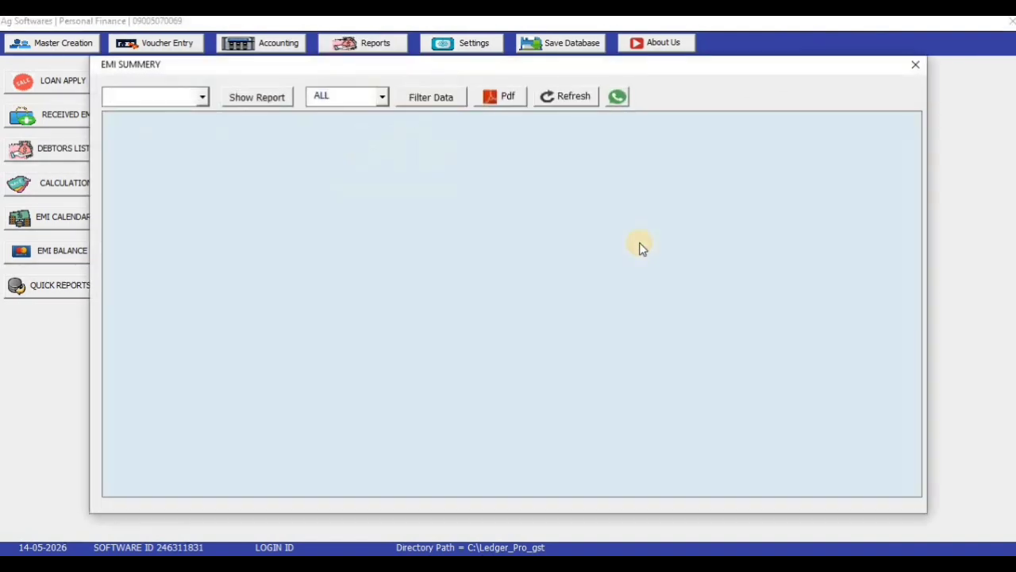
left_click(202, 97)
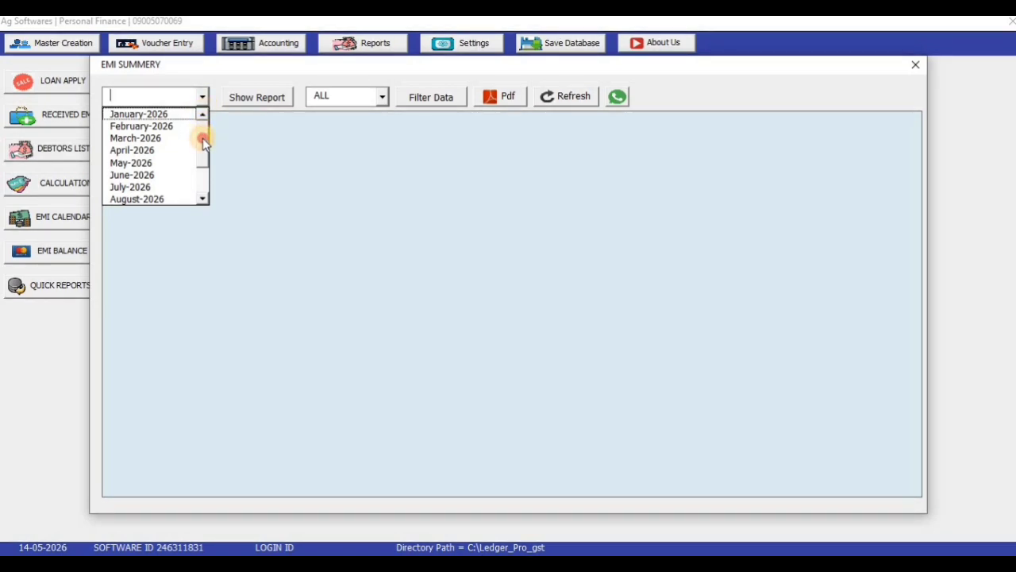
left_click(154, 174)
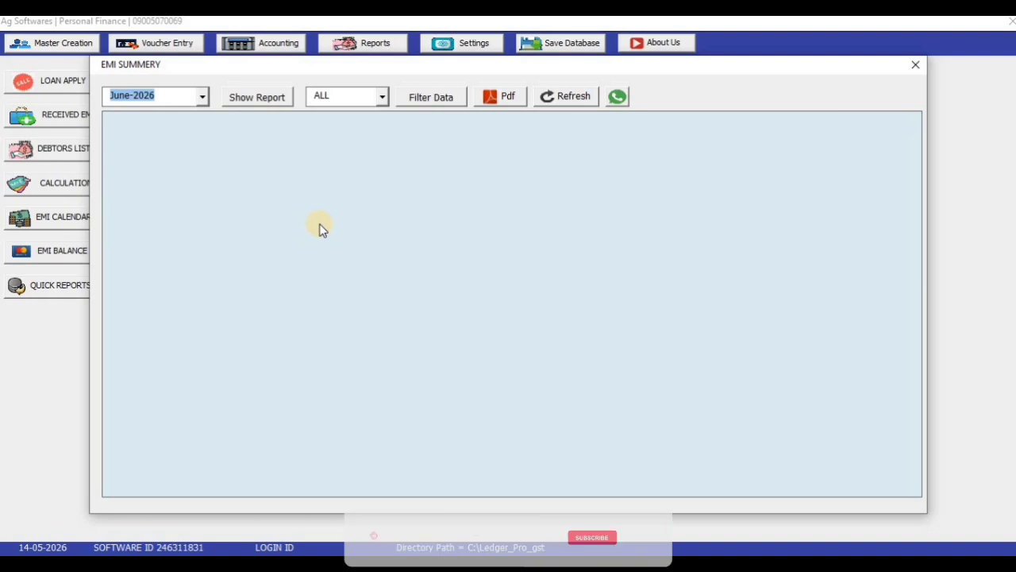
left_click(261, 99)
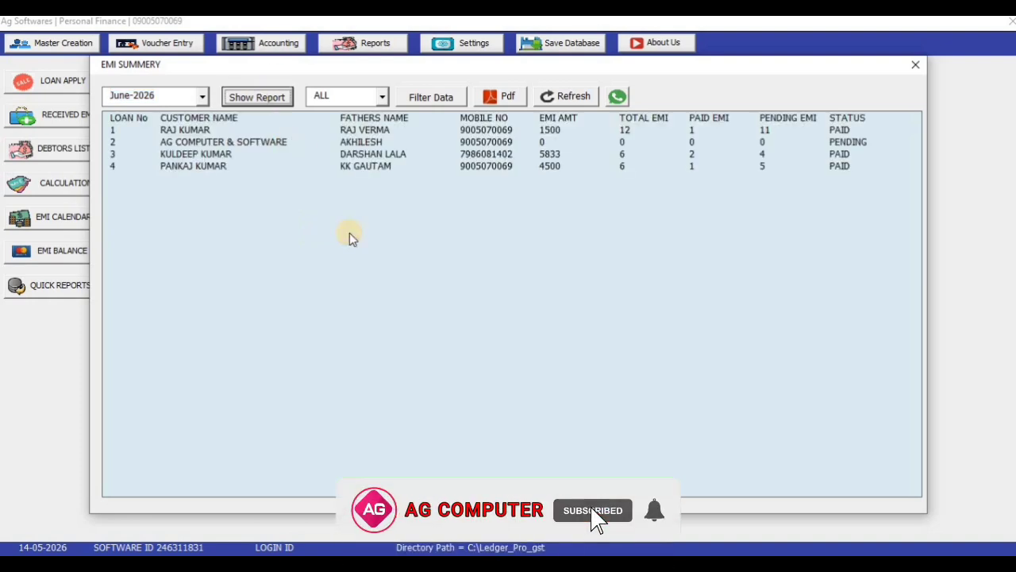
left_click(346, 130)
key("Down")
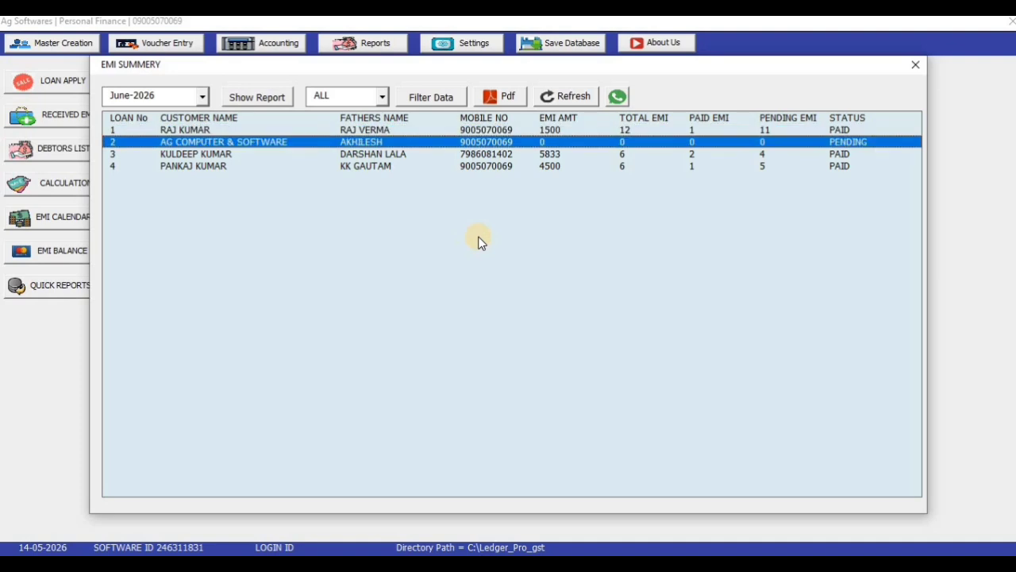
key("Down")
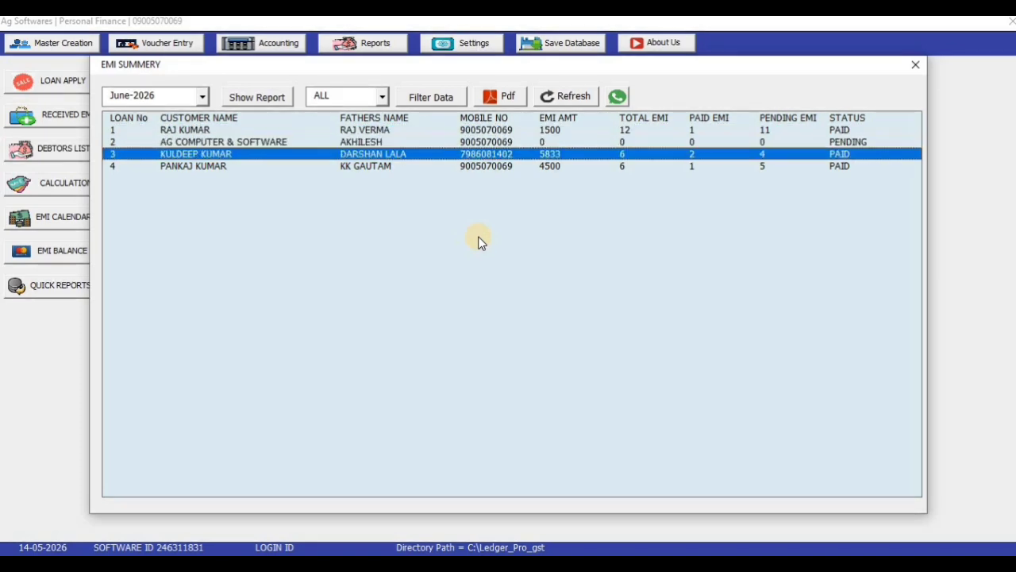
key("Down")
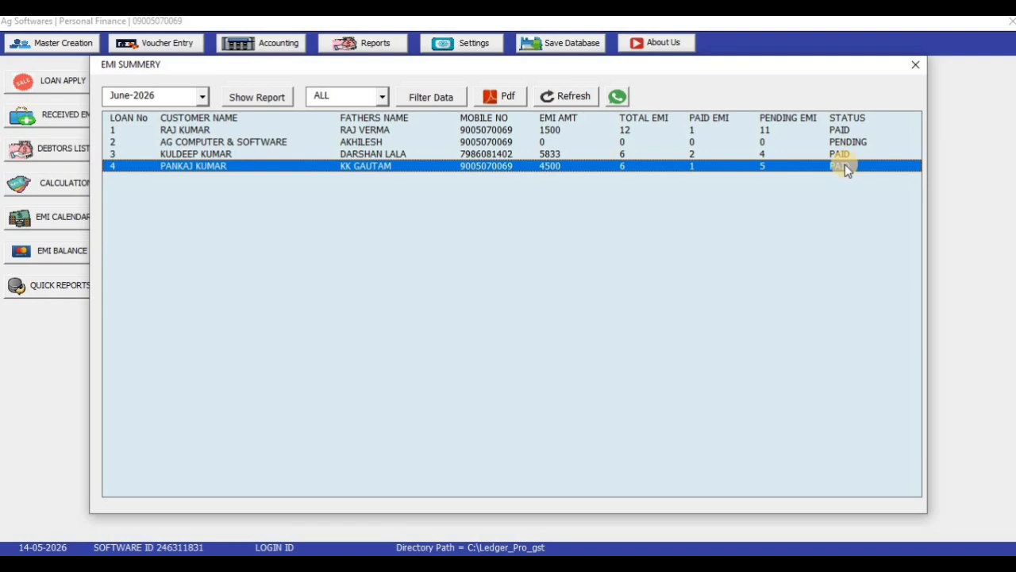
Step: Show the EMI summary for July-2026 and inspect its loan rows
left_click(202, 95)
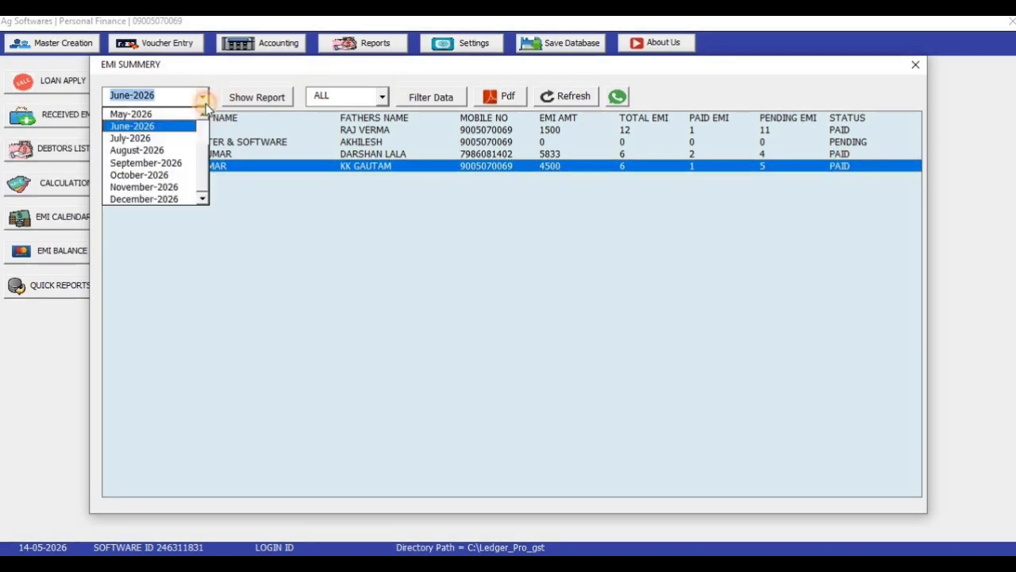
left_click(173, 139)
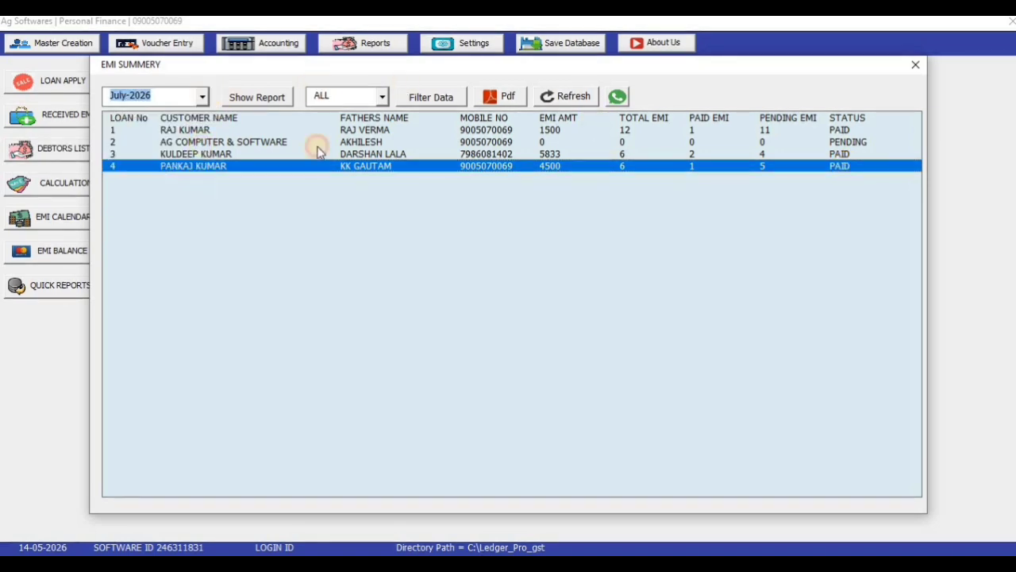
left_click(257, 97)
left_click(846, 165)
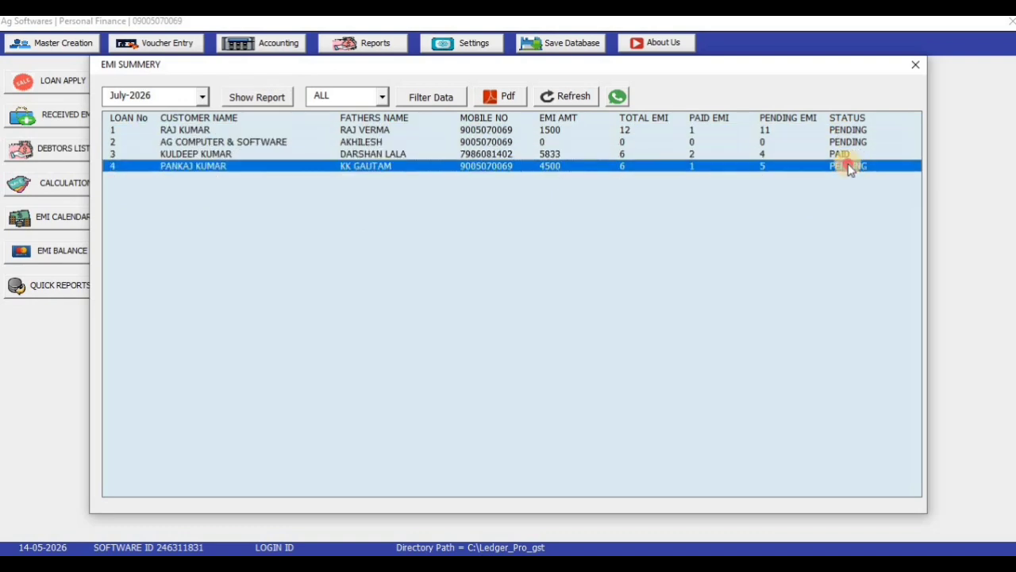
left_click(848, 156)
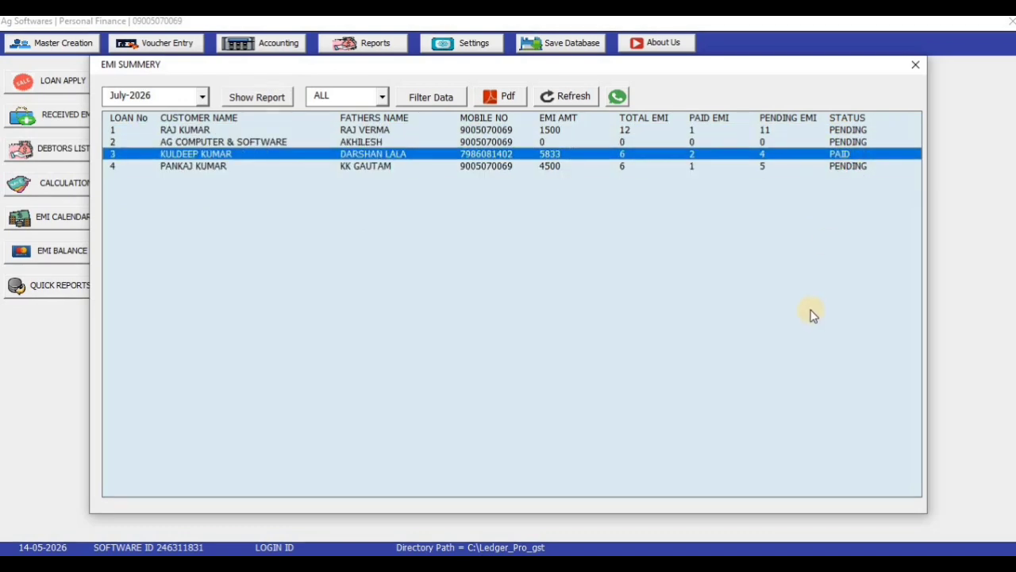
left_click(863, 131)
left_click(868, 166)
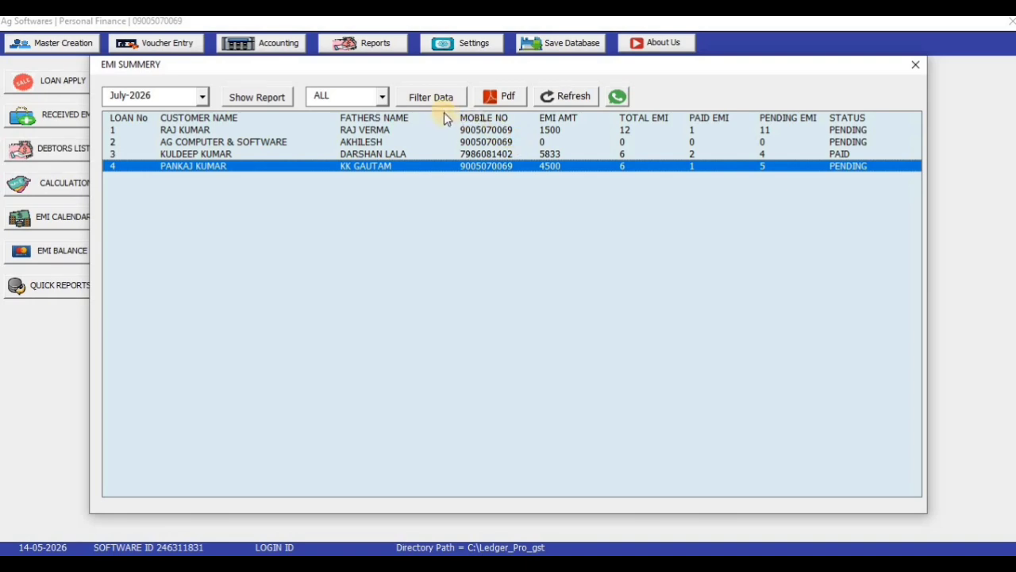
Step: Filter the summary to PAID loans, then refresh to clear the grid
left_click(383, 96)
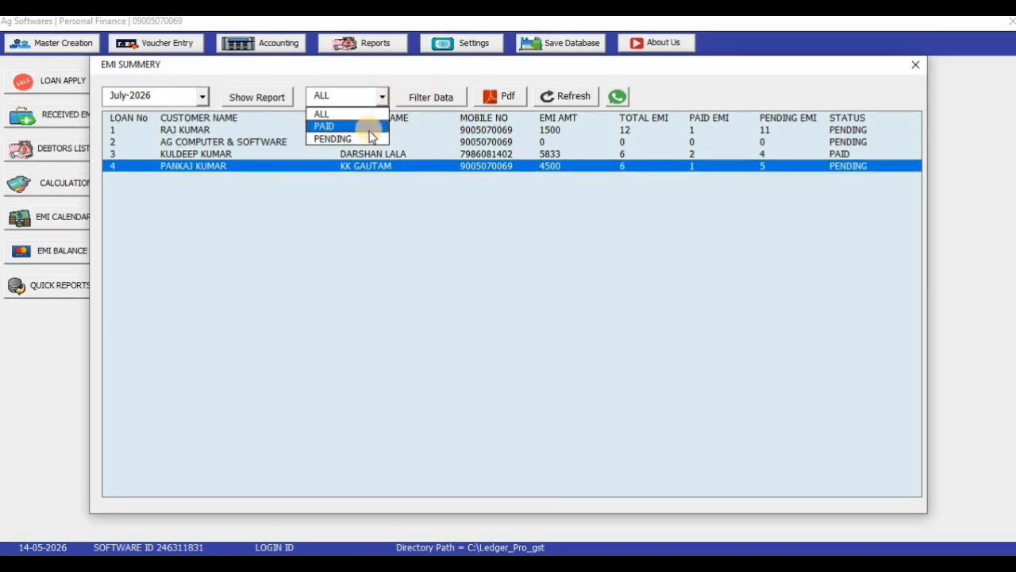
left_click(371, 127)
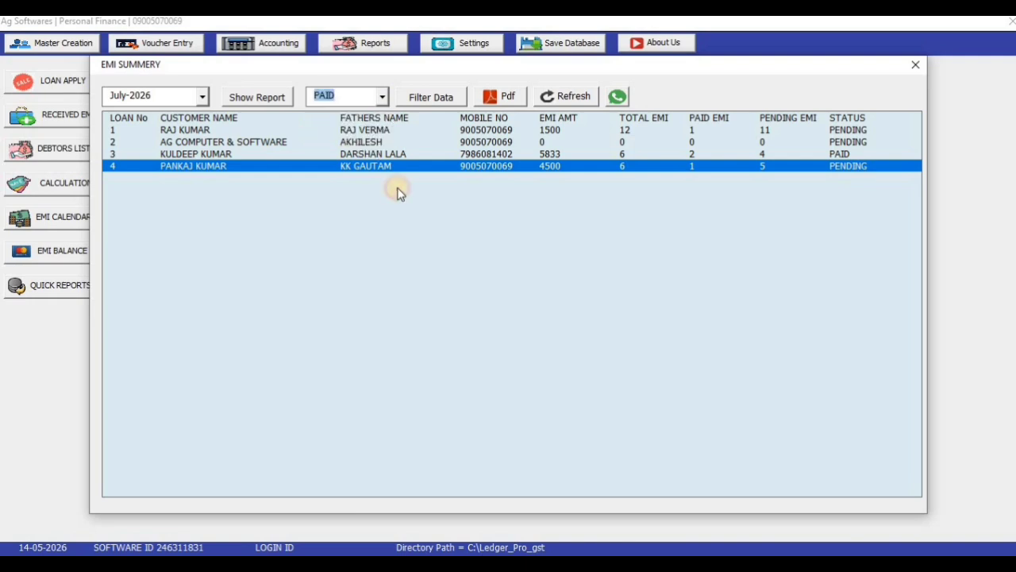
left_click(428, 98)
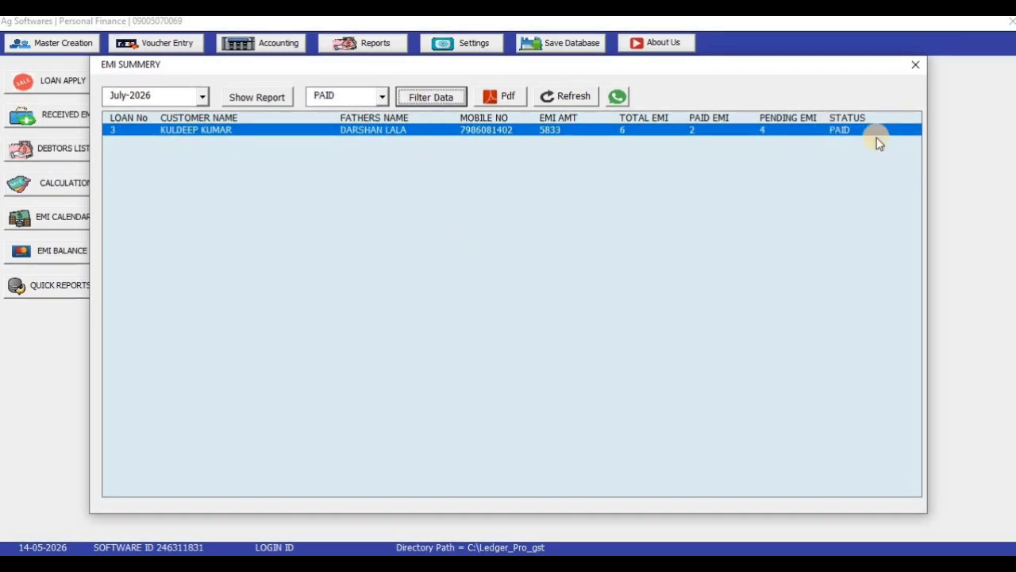
left_click(562, 96)
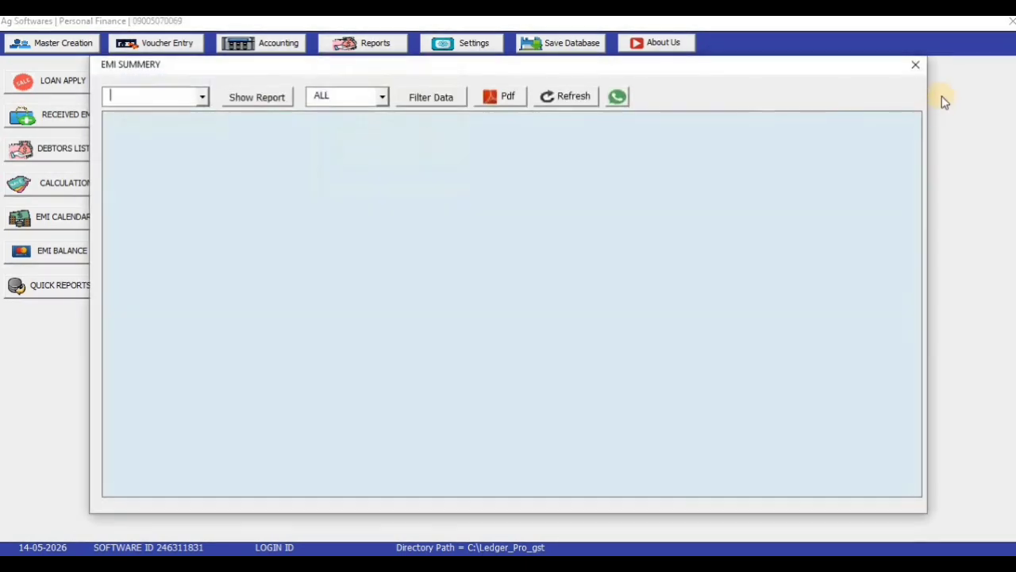
Step: Close the EMI Summary and check the quick loan summary: 73,000 finance, 7,000 interest
left_click(920, 66)
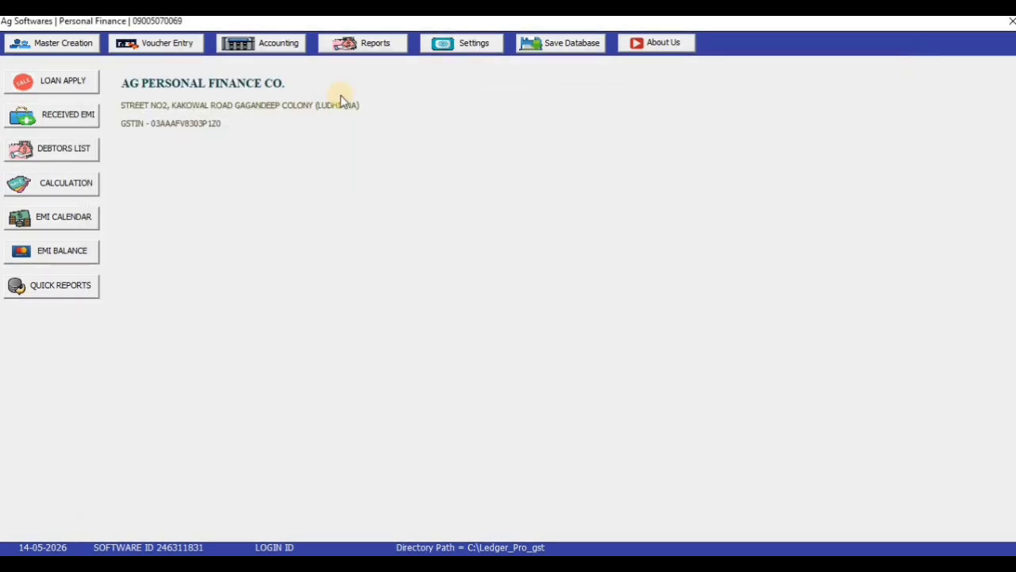
left_click(366, 44)
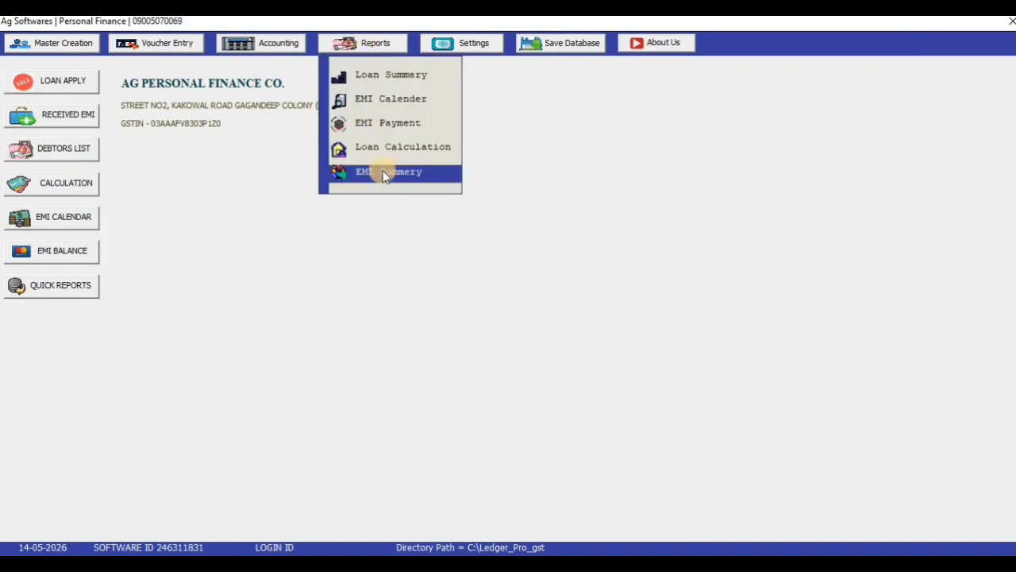
left_click(395, 247)
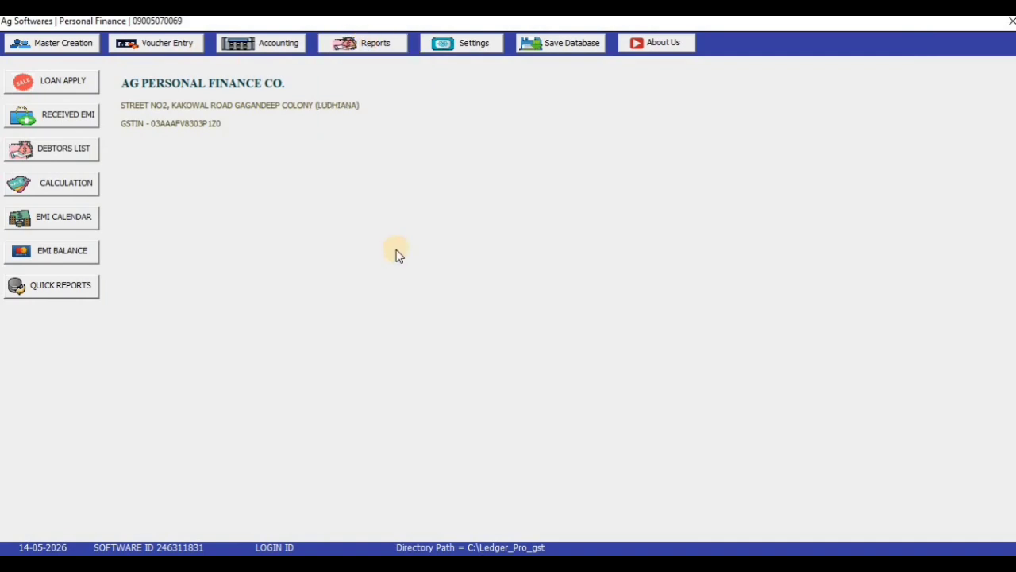
left_click(44, 289)
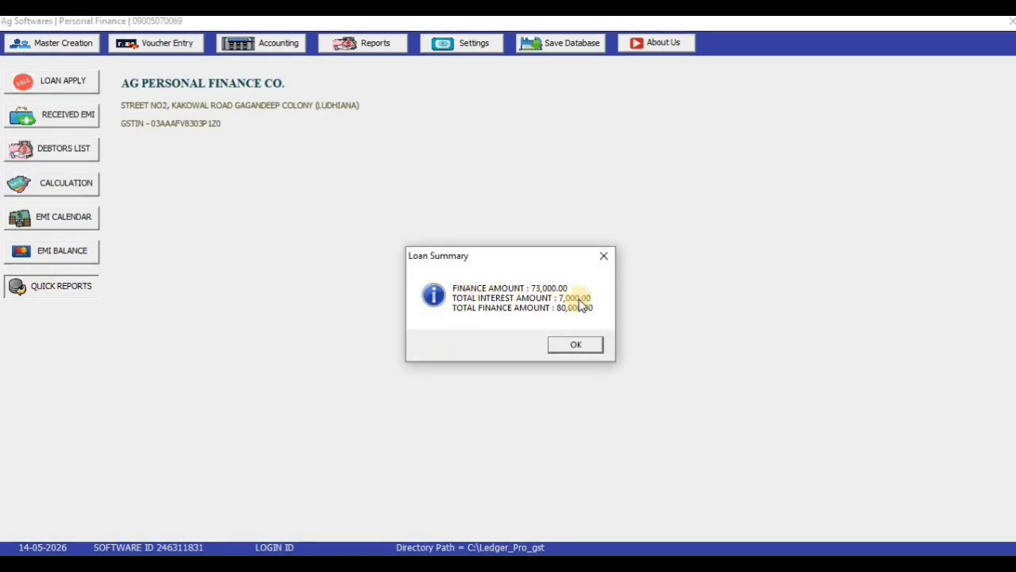
left_click(575, 343)
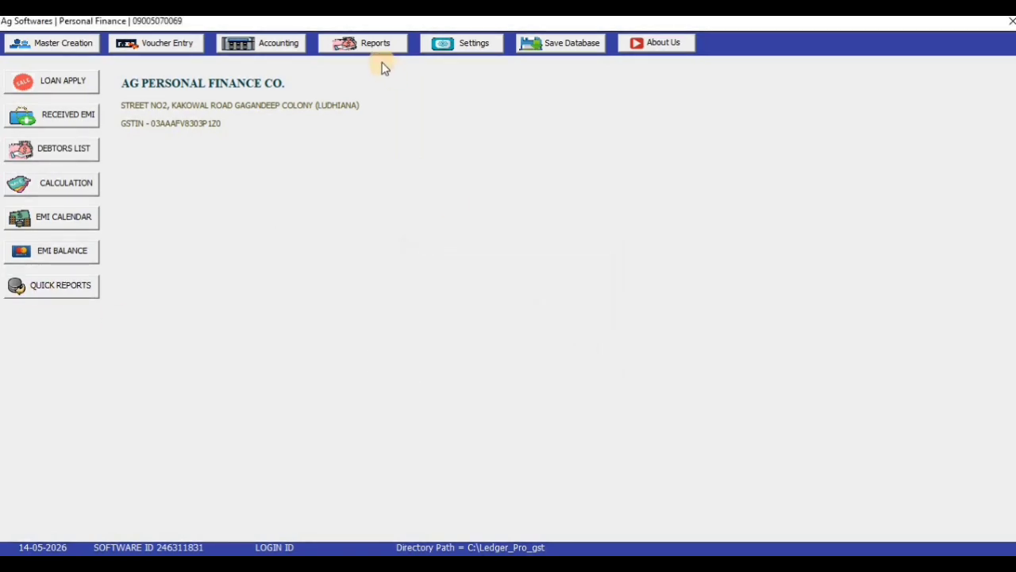
left_click(283, 42)
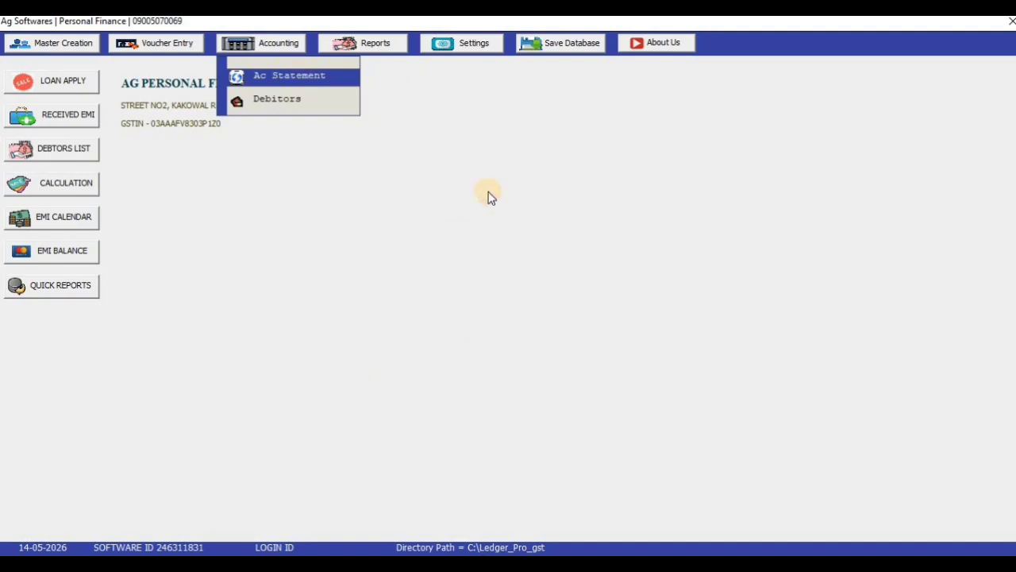
Step: Open the Account Statement and view the LOAN INTREST ledger's three entries
left_click(317, 76)
left_click(334, 131)
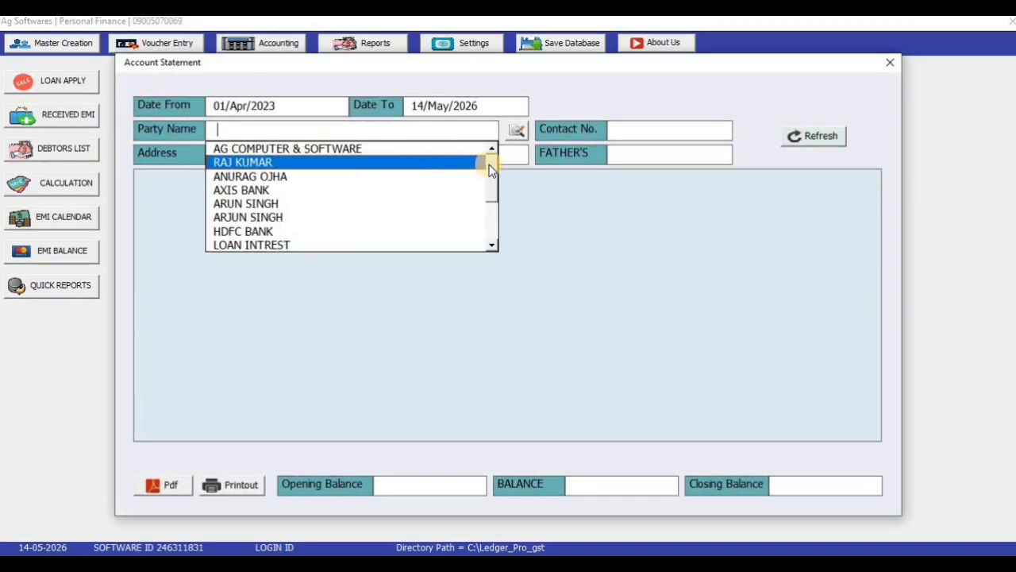
left_click_drag(492, 169, 490, 206)
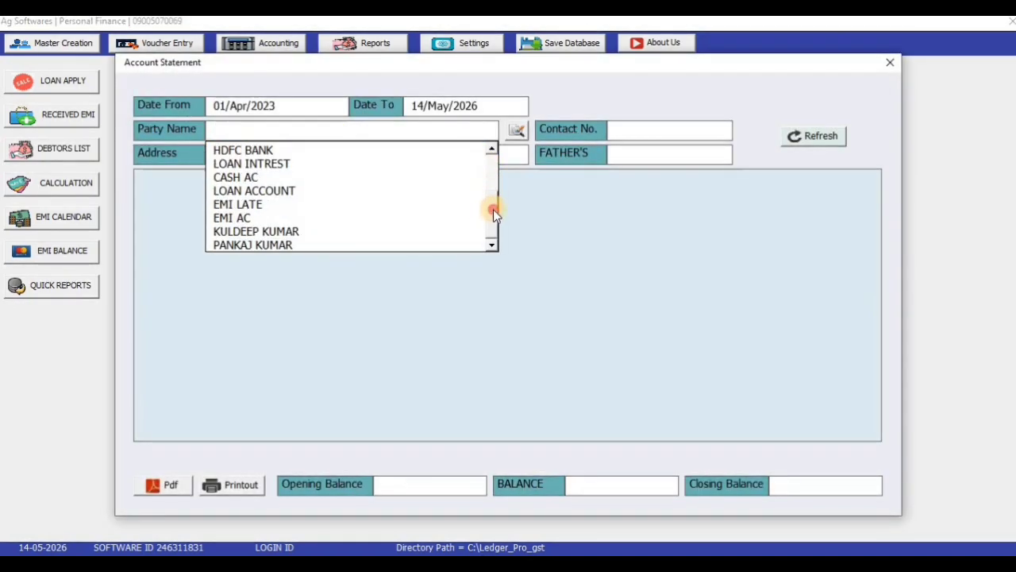
left_click(297, 163)
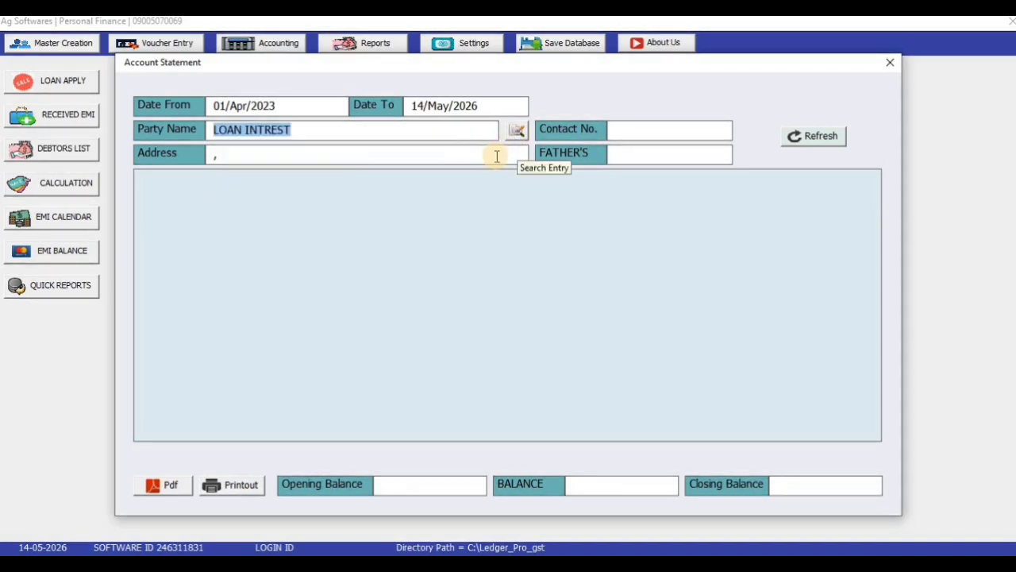
key("Return")
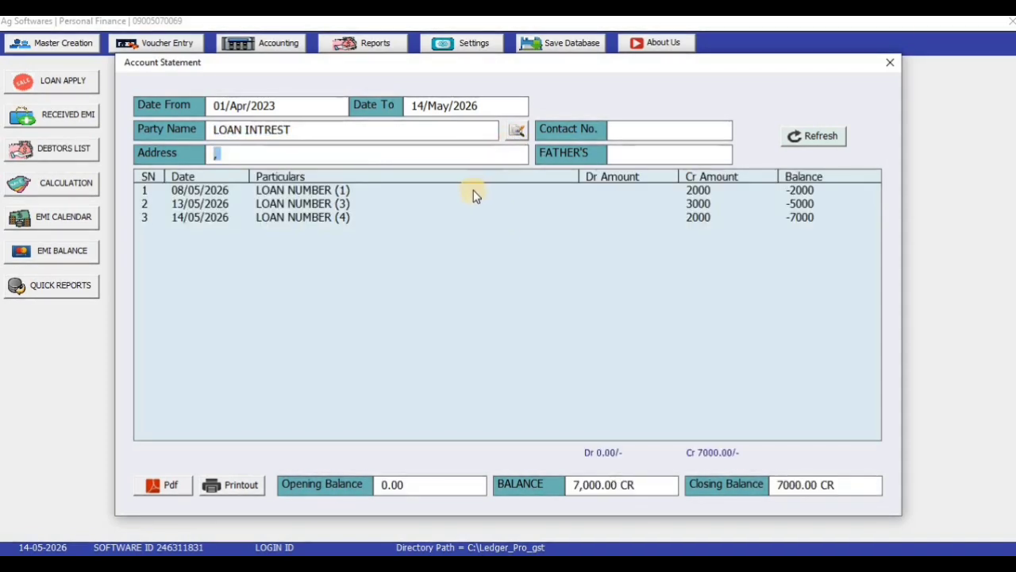
left_click_drag(473, 191, 466, 215)
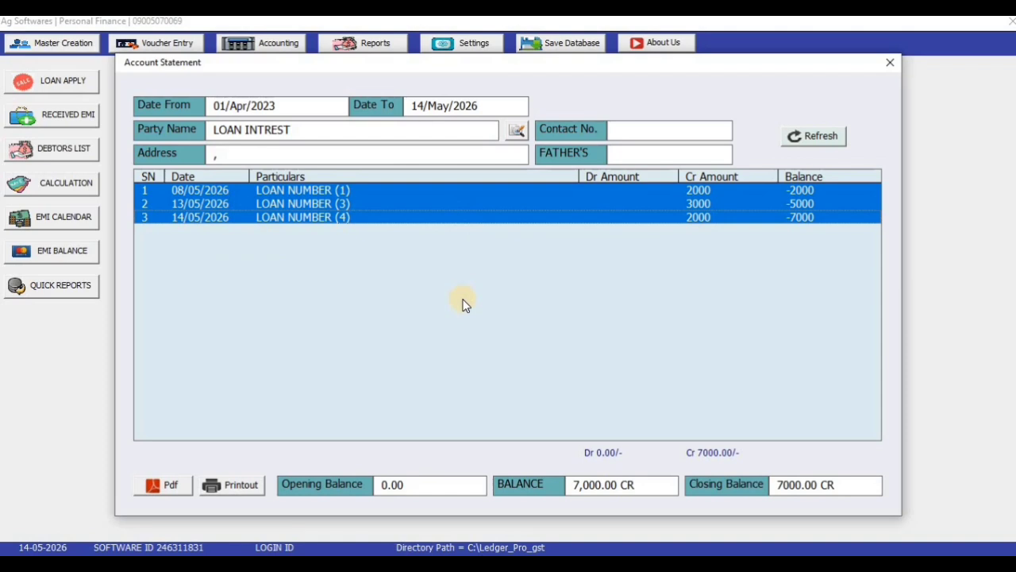
Step: Switch the party to EMI AC and load its ledger statement
left_click(329, 131)
key("BackSpace")
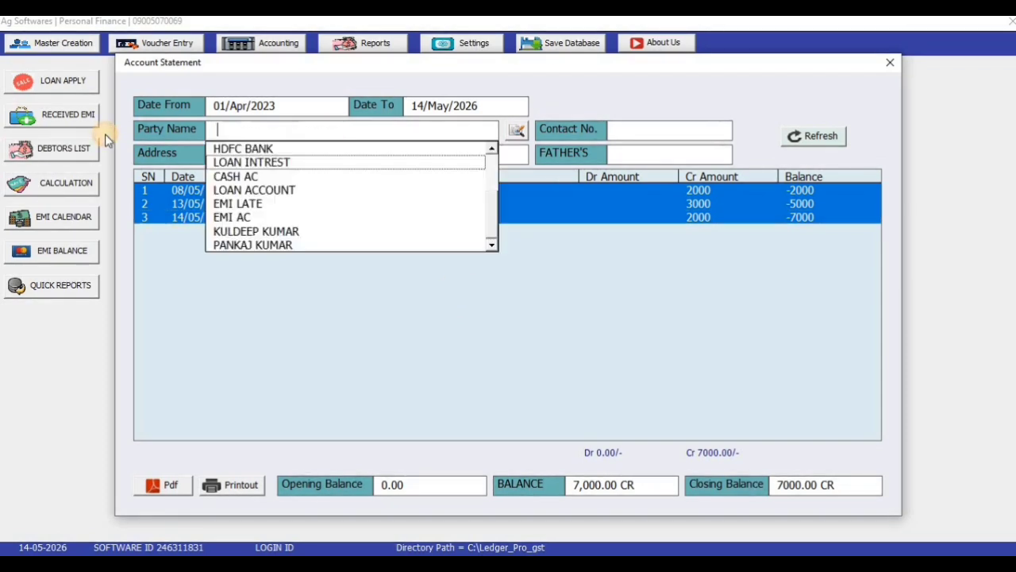
left_click(337, 216)
key("Return")
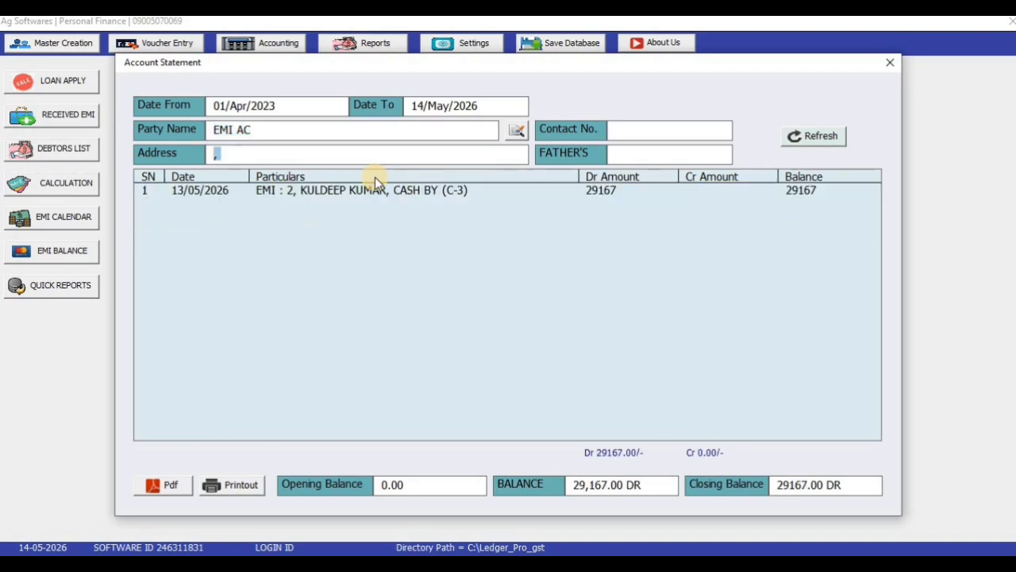
Step: Switch the party to EMI LATE and load its ledger statement
left_click(344, 132)
key("BackSpace")
key("Down")
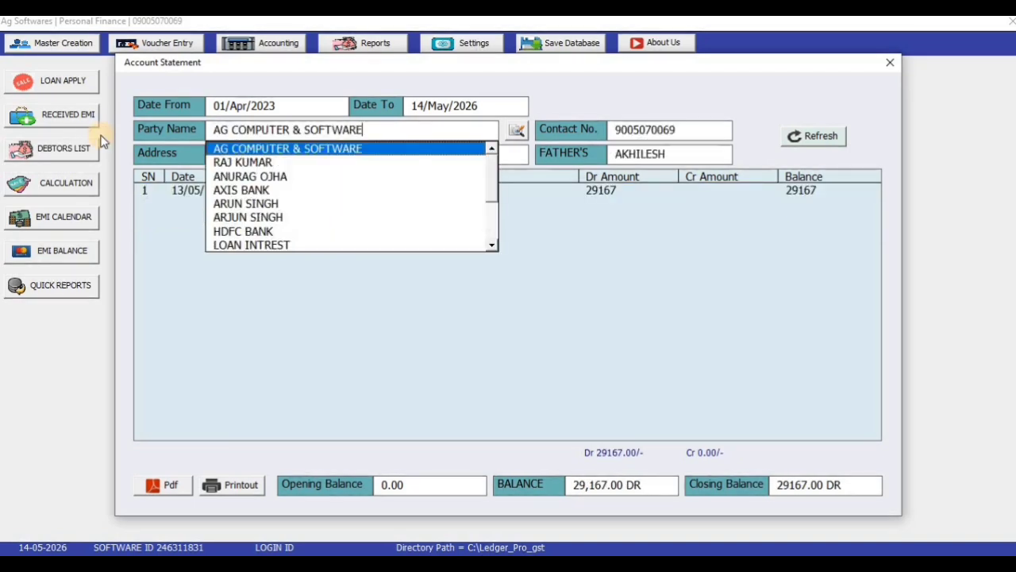
left_click_drag(495, 183, 494, 216)
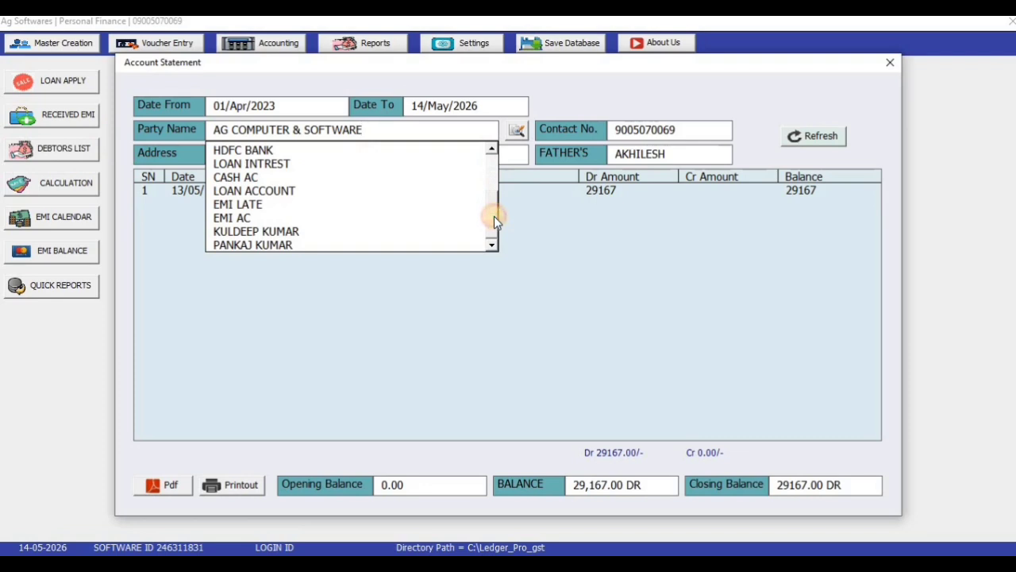
left_click(336, 204)
key("Return")
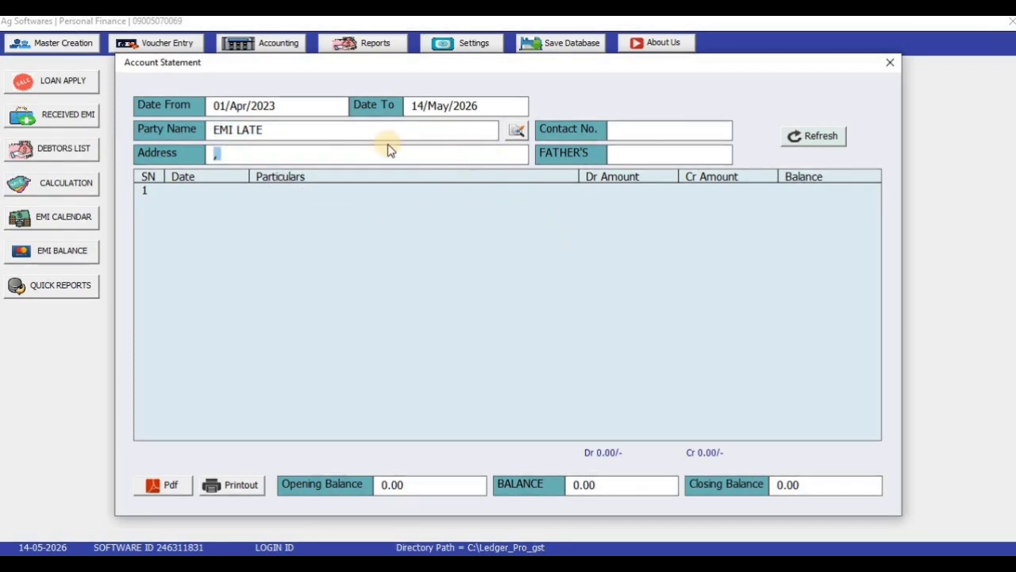
Step: Clear the party name, browse the party list, and close the Account Statement
left_click_drag(377, 130, 43, 123)
key("BackSpace")
left_click(490, 200)
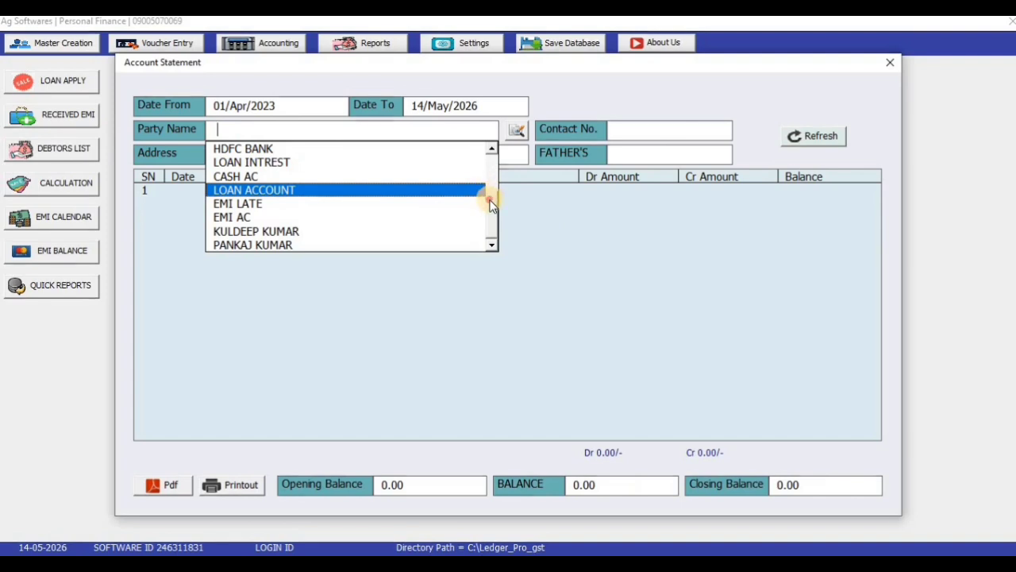
left_click_drag(493, 216, 493, 176)
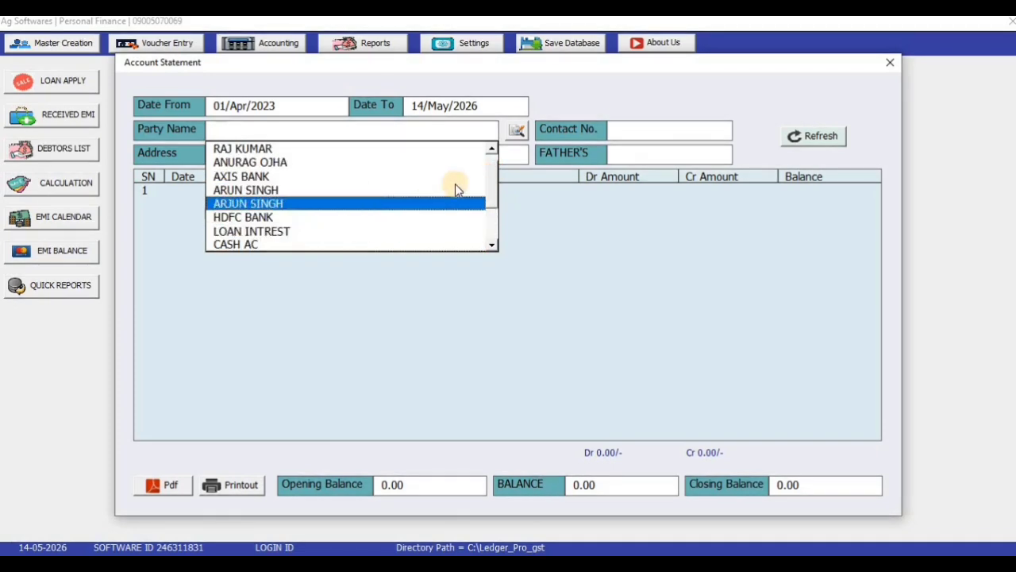
left_click(494, 152)
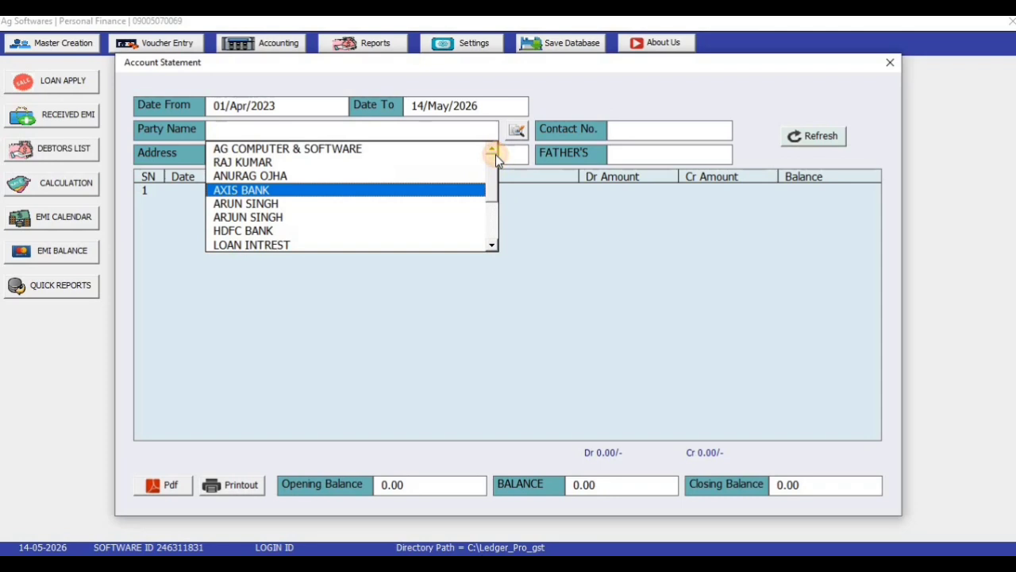
left_click(890, 63)
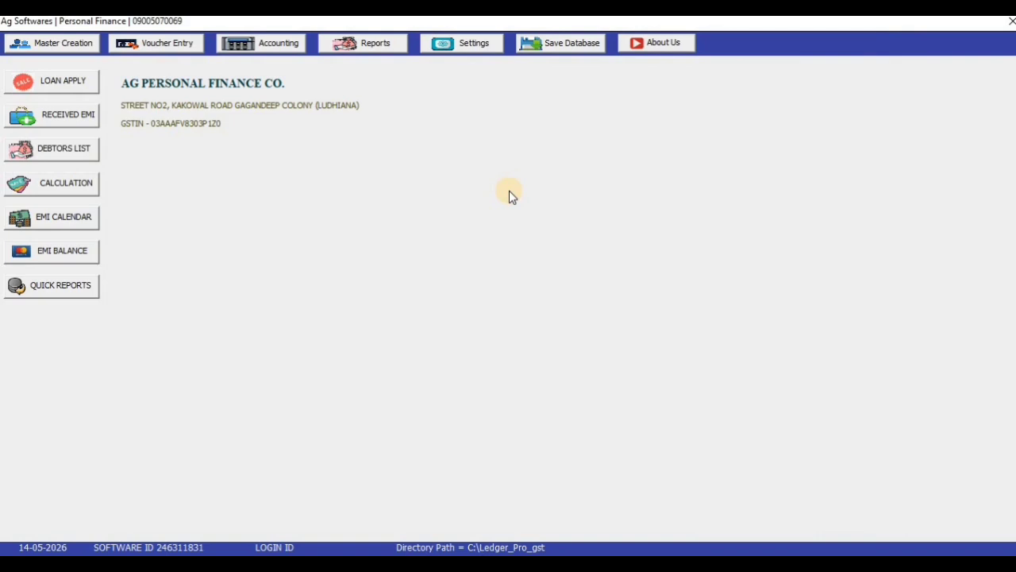
Step: Glance at the loan application and EMI receipt forms, close both, and acknowledge the database save
left_click(70, 83)
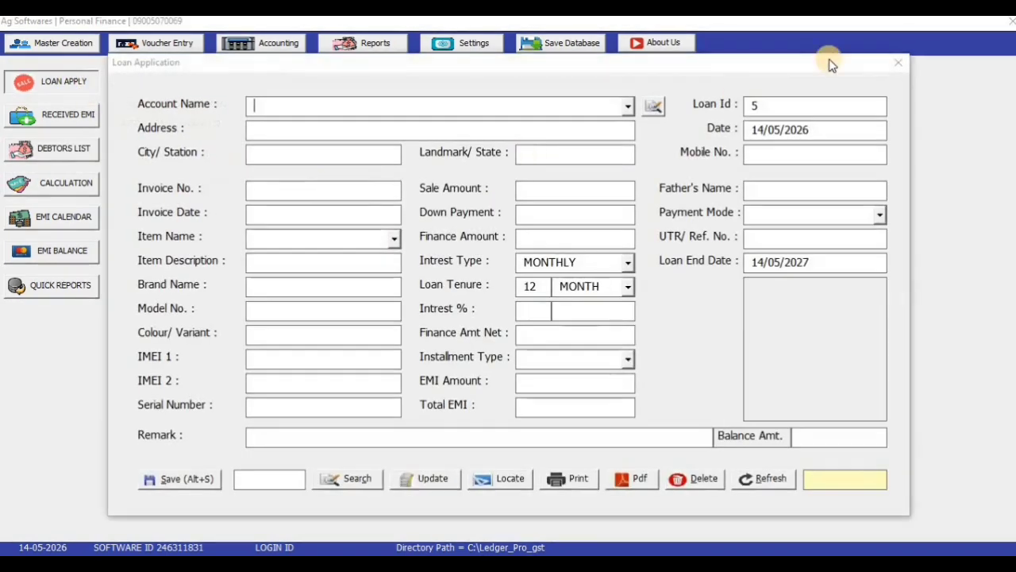
left_click(897, 63)
left_click(40, 115)
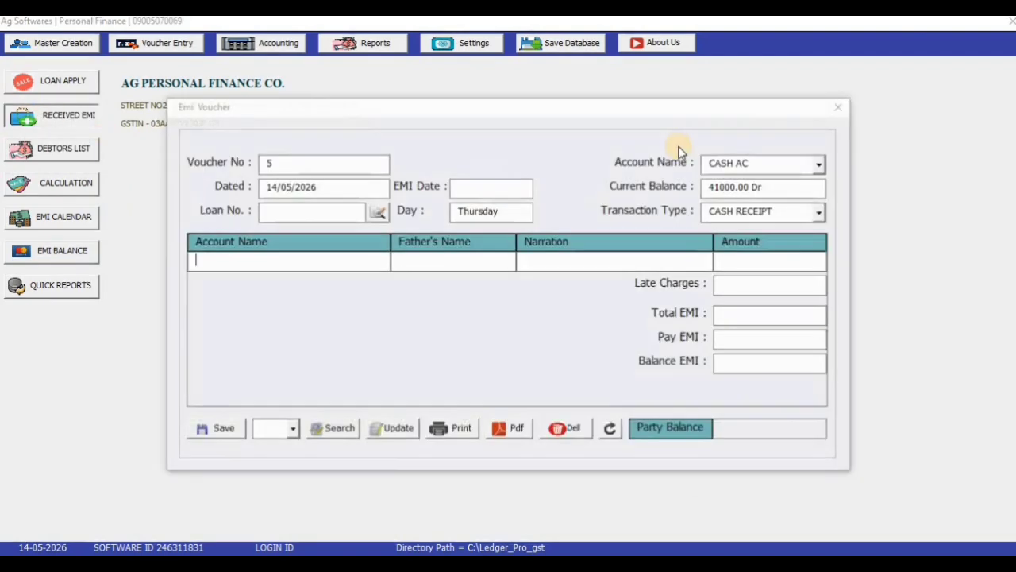
left_click(834, 109)
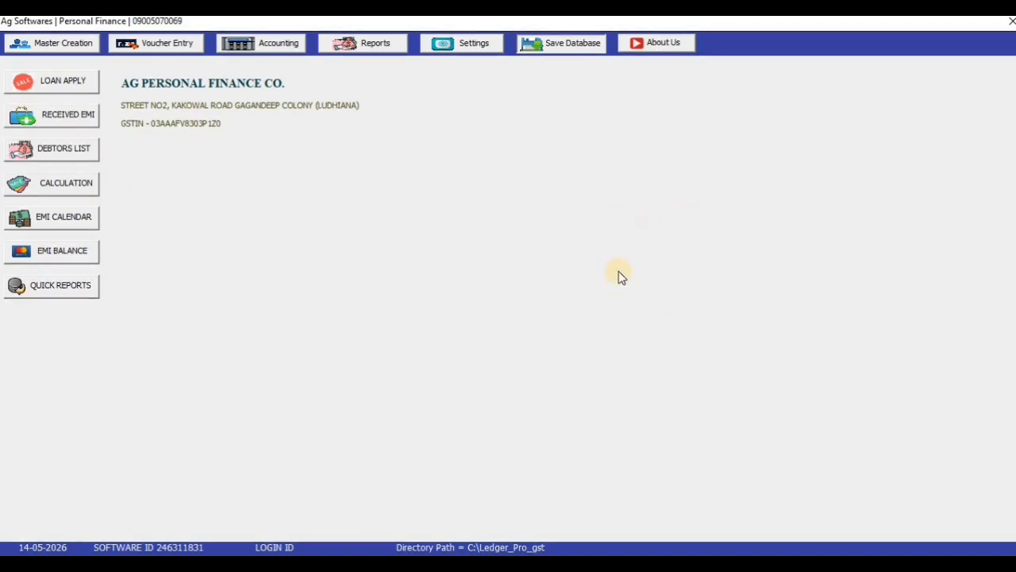
key("Return")
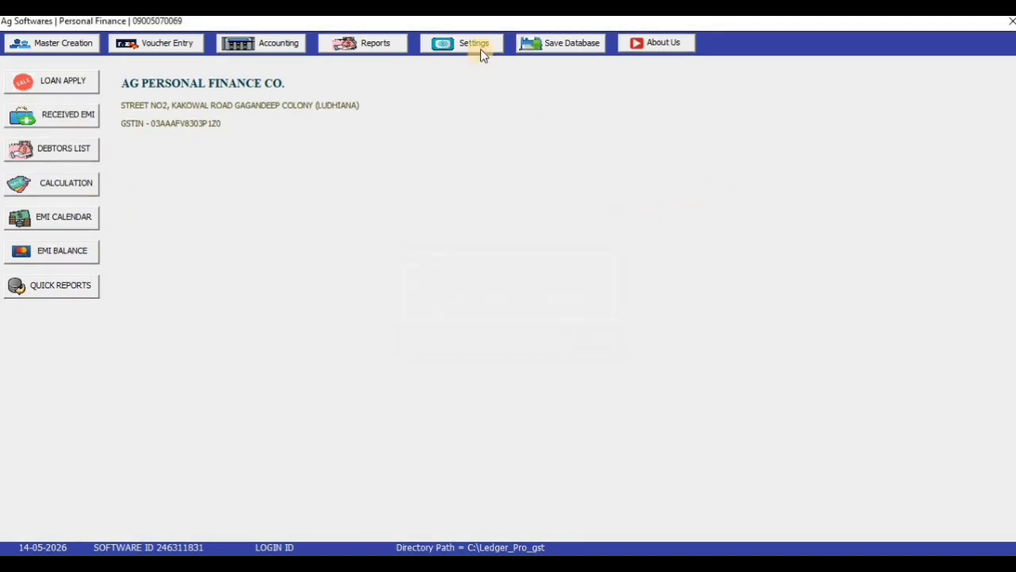
Step: Cancel Clear Database without erasing anything, confirm the save, and start a new loan application for loan 5
left_click(480, 49)
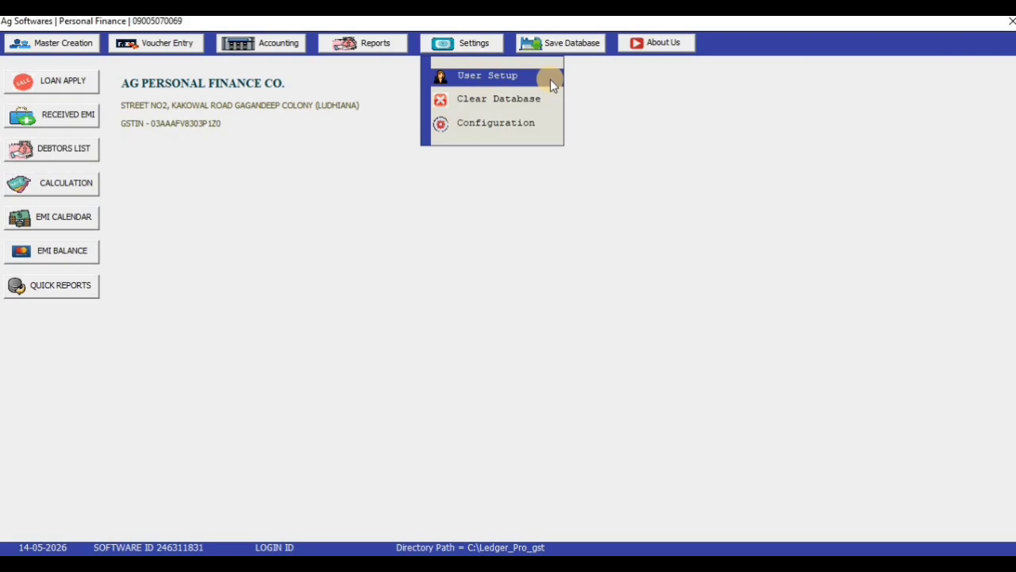
left_click(490, 109)
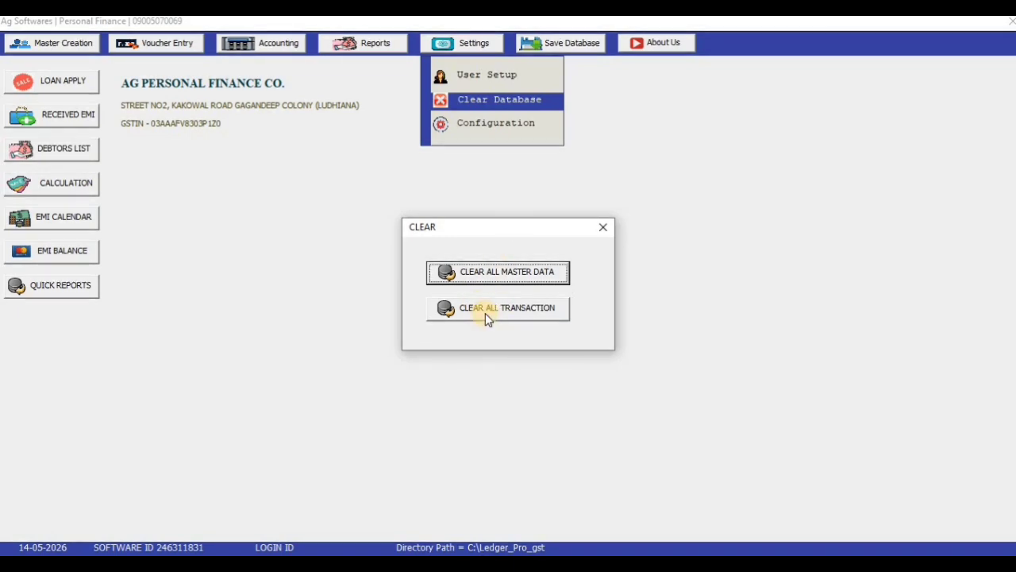
left_click(600, 229)
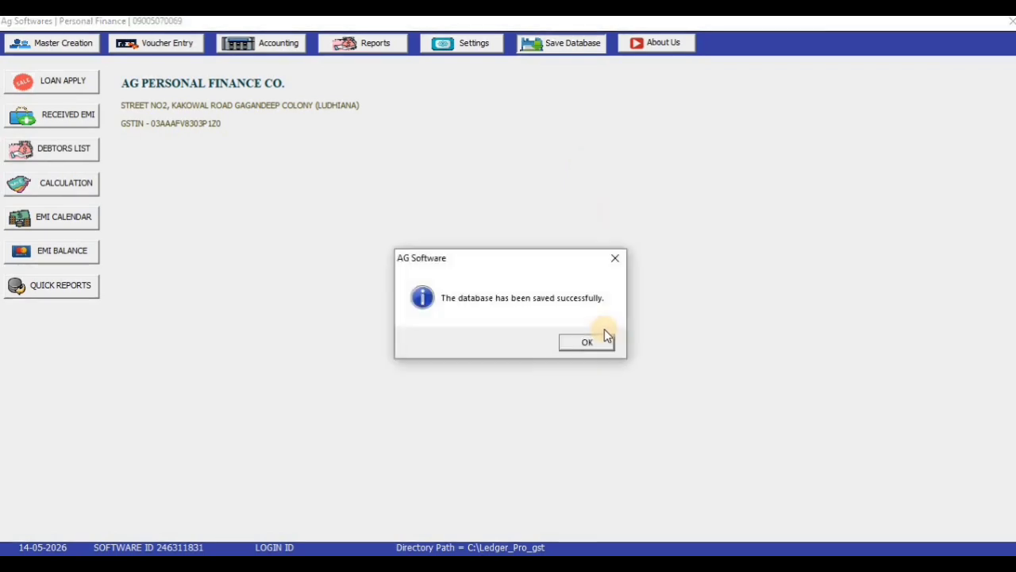
left_click(601, 343)
left_click(179, 46)
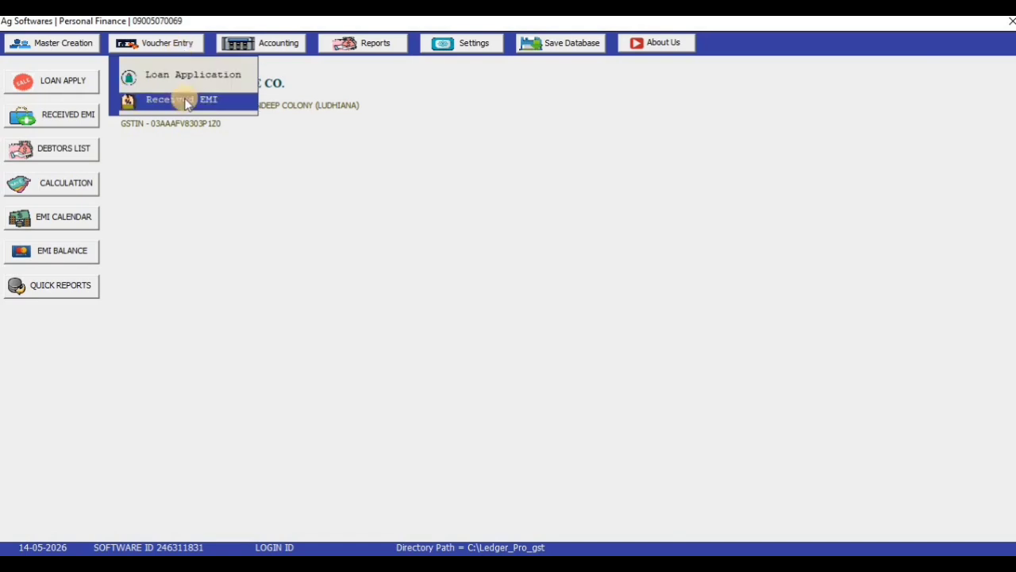
left_click(182, 77)
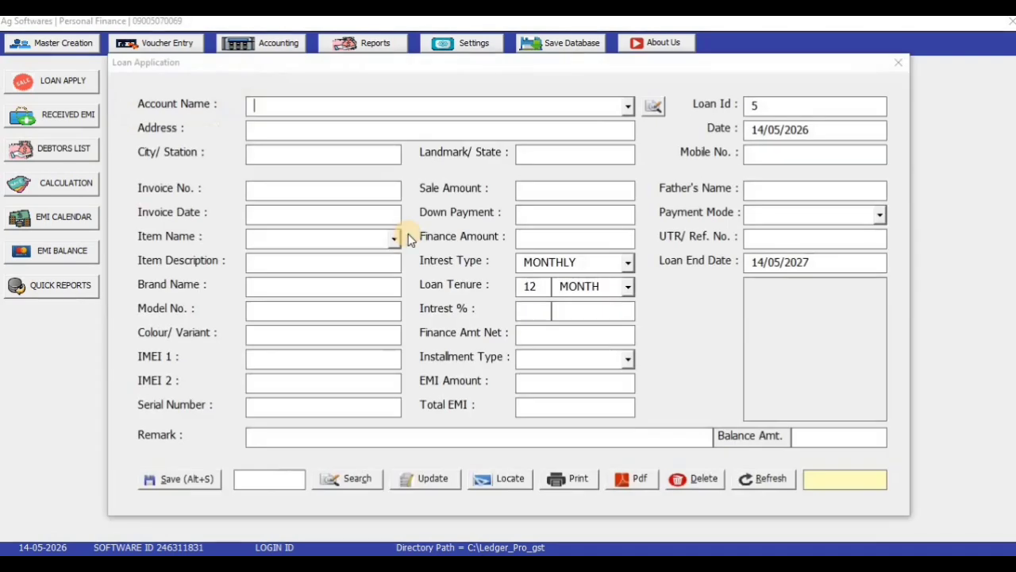